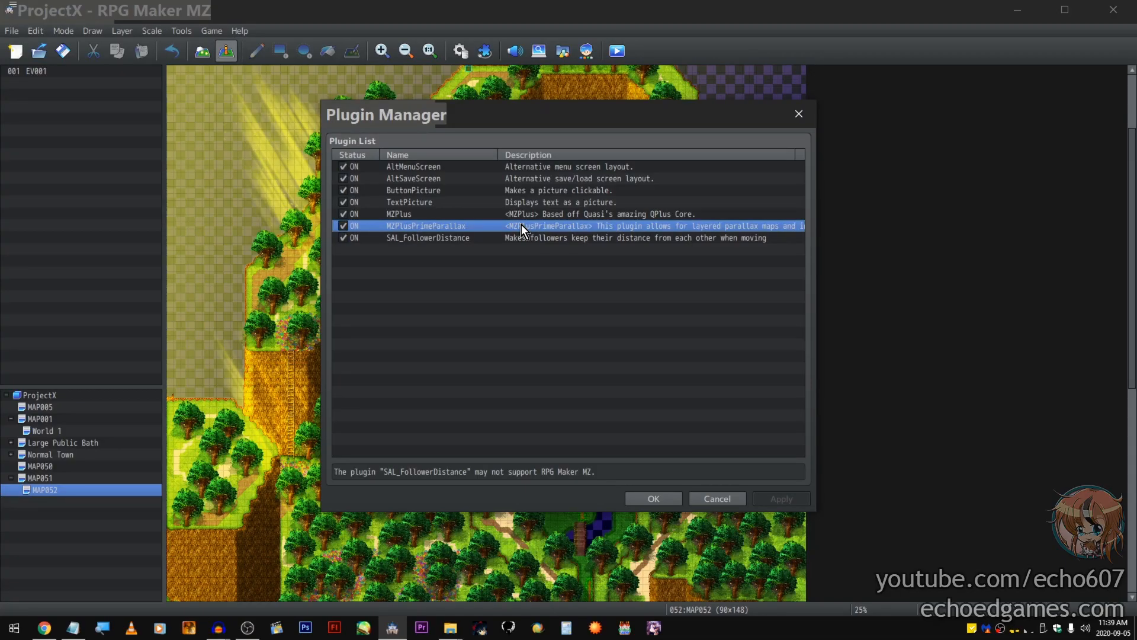
- Open the MZPlusPrimeParallax plugin settings and review its documentation, highlighting the help line about the required MZPlus plugin
{"action": "double_click", "coordinate": [521, 225]}
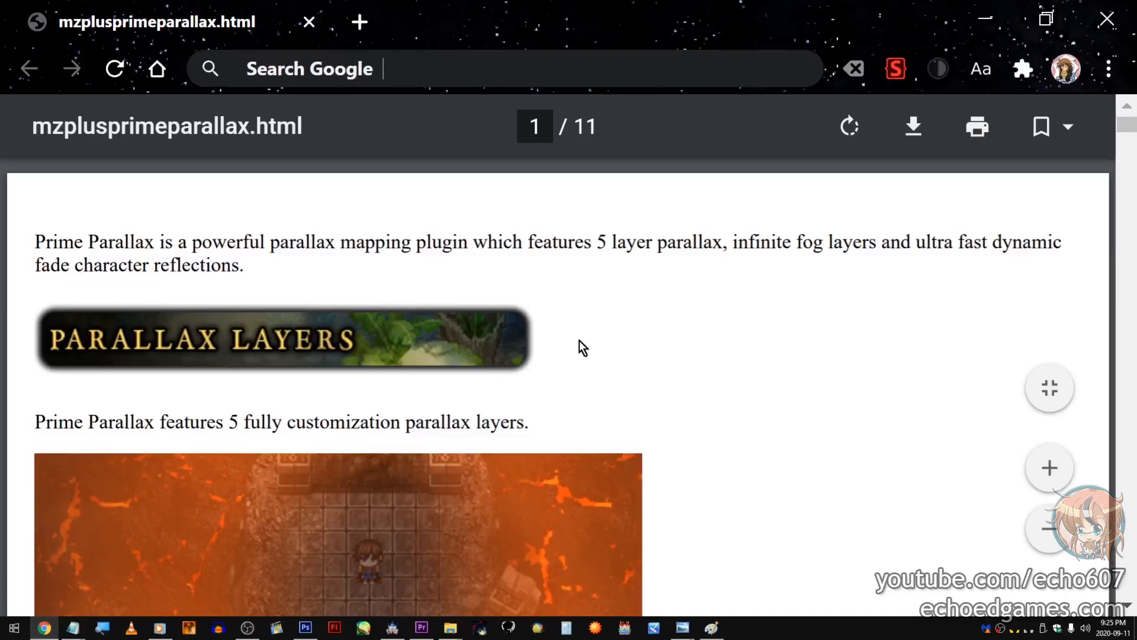
{"action": "scroll", "coordinate": [579, 342], "scroll_direction": "down", "scroll_amount": 10}
{"action": "scroll", "coordinate": [579, 345], "scroll_direction": "down", "scroll_amount": 10}
{"action": "scroll", "coordinate": [579, 344], "scroll_direction": "down", "scroll_amount": 15}
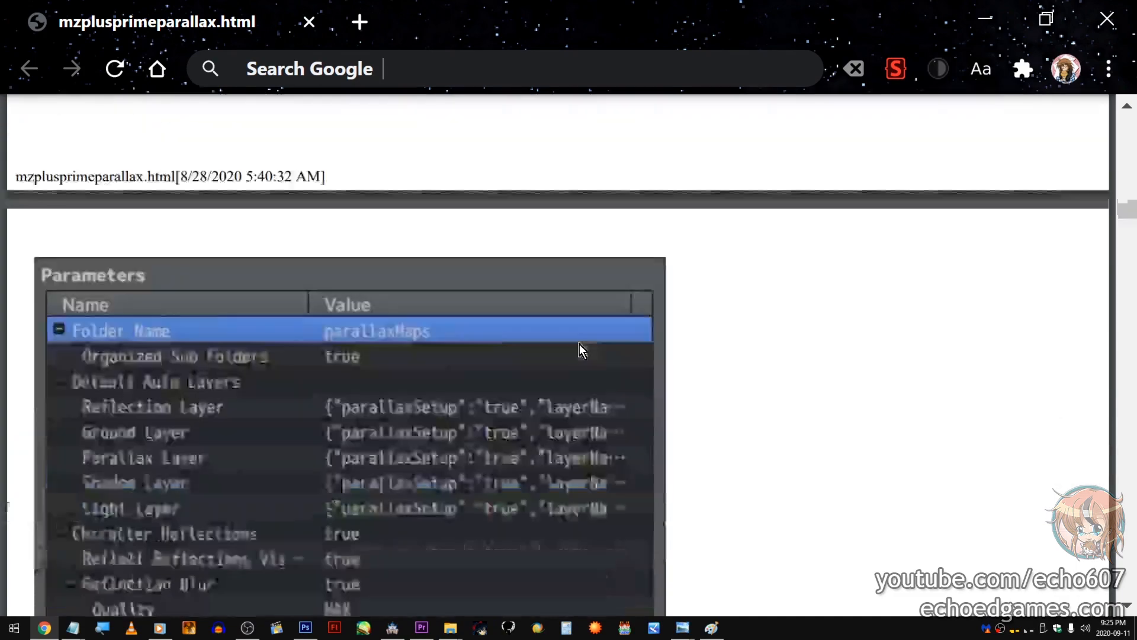
{"action": "scroll", "coordinate": [579, 344], "scroll_direction": "down", "scroll_amount": 20}
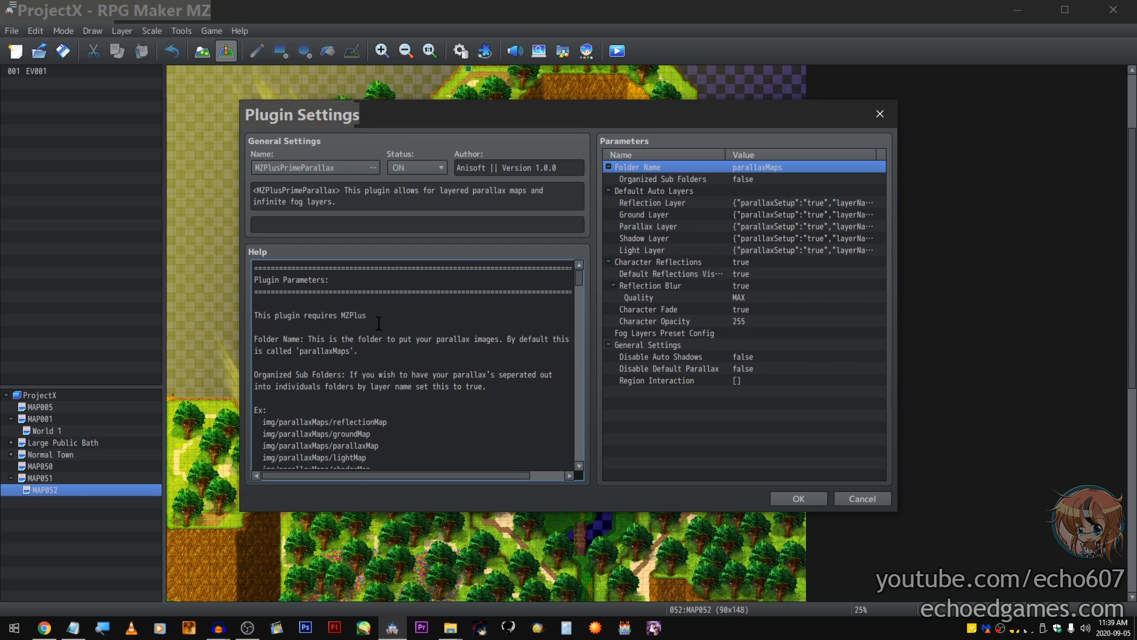
{"action": "left_click_drag", "start_coordinate": [379, 323], "coordinate": [254, 316]}
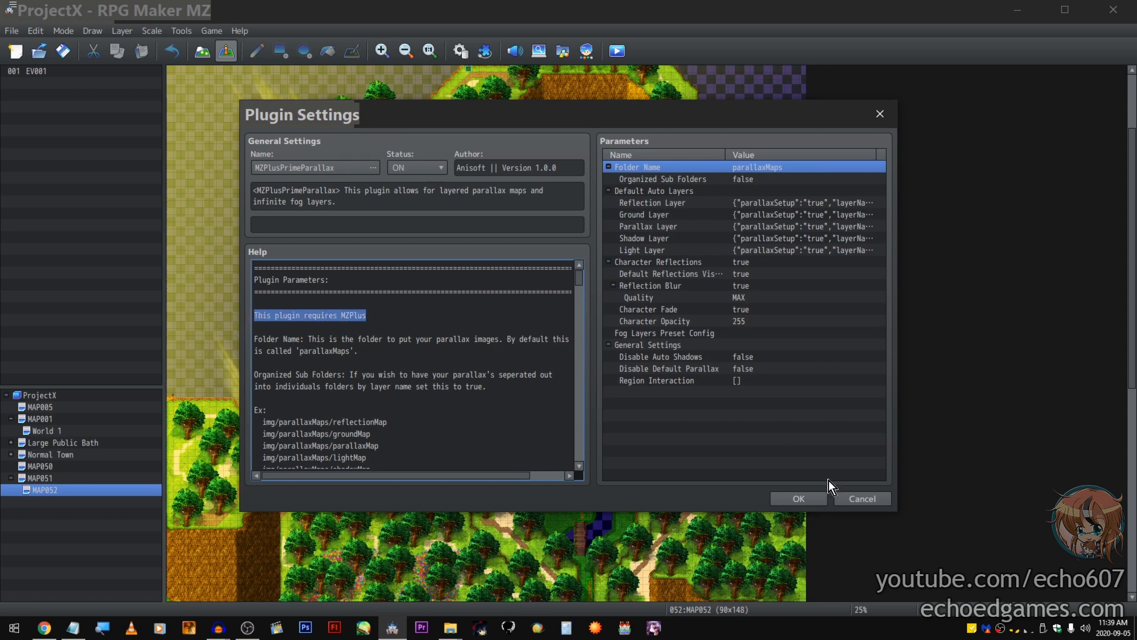
- Confirm Quick Test as ON in the MZPlus plugin settings and reopen the MZPlusPrimeParallax settings
{"action": "left_click", "coordinate": [777, 496]}
{"action": "double_click", "coordinate": [442, 215]}
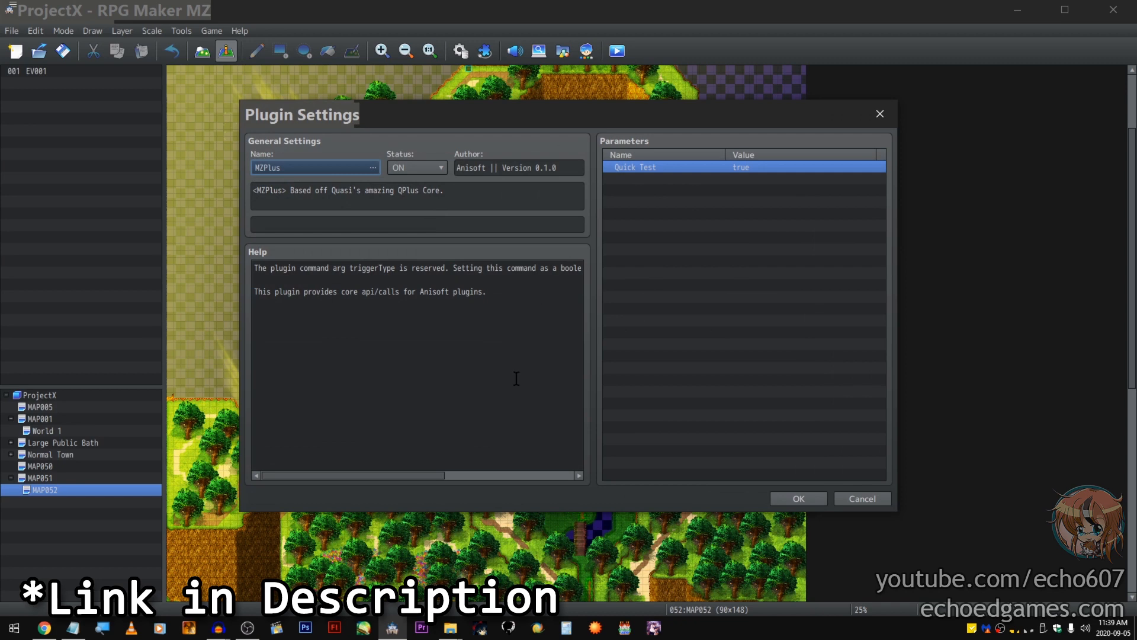
{"action": "left_click", "coordinate": [306, 168]}
{"action": "double_click", "coordinate": [424, 258]}
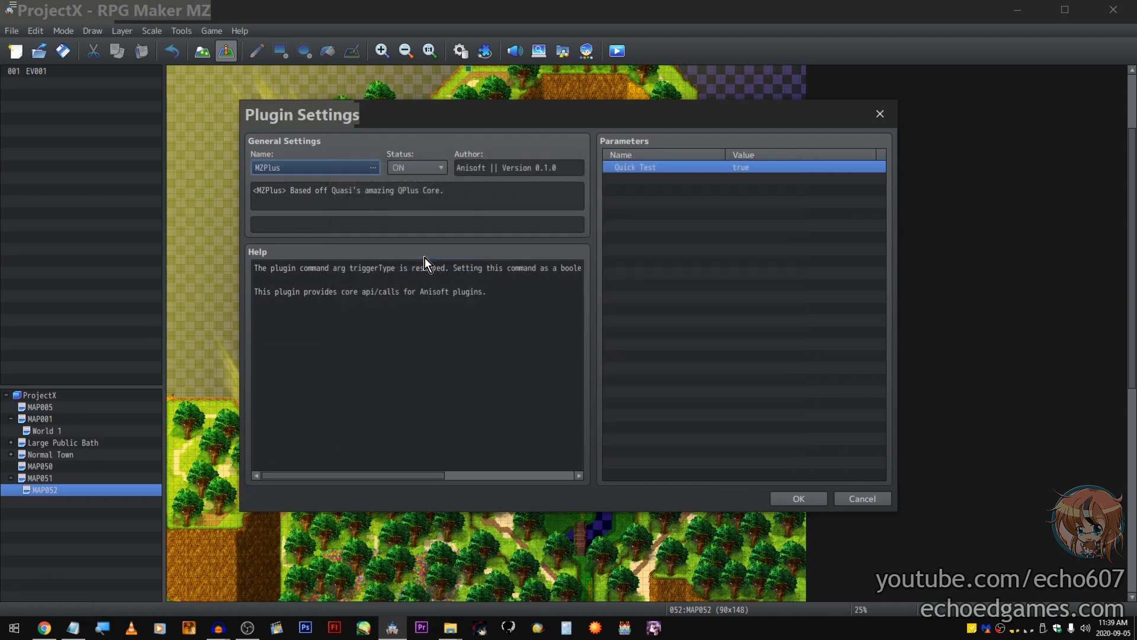
{"action": "double_click", "coordinate": [645, 168]}
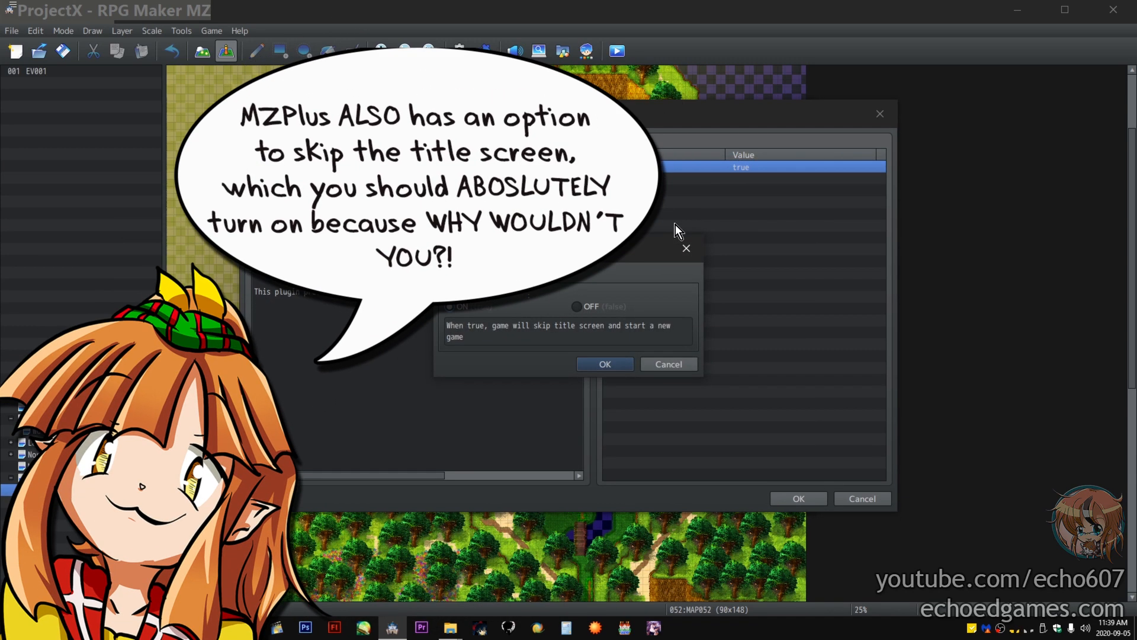
{"action": "left_click", "coordinate": [601, 364]}
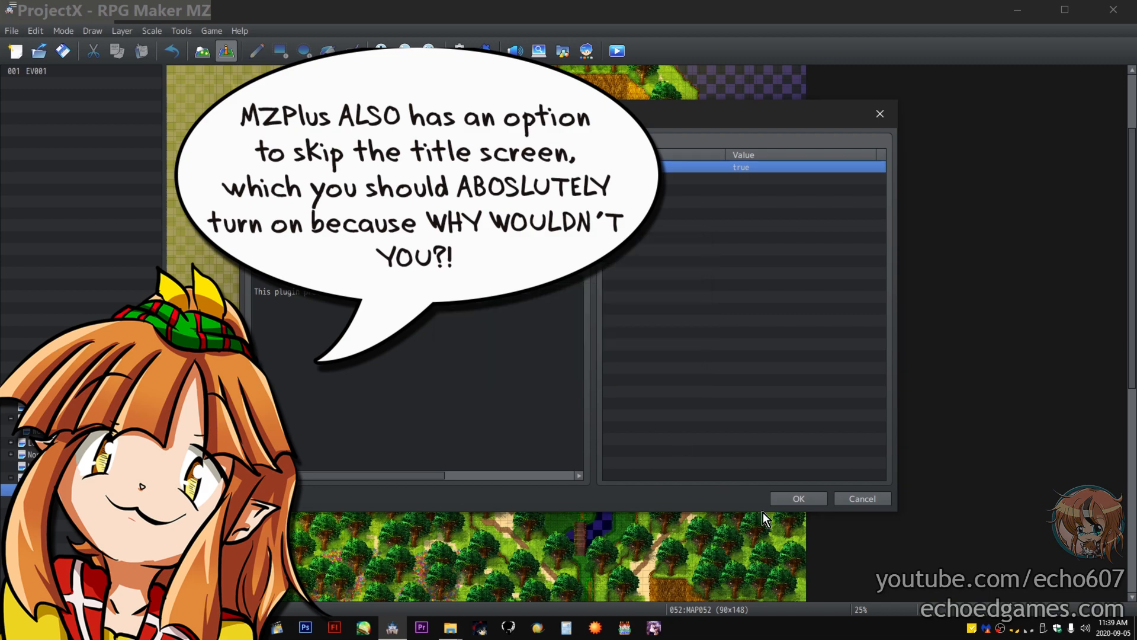
{"action": "left_click", "coordinate": [794, 498]}
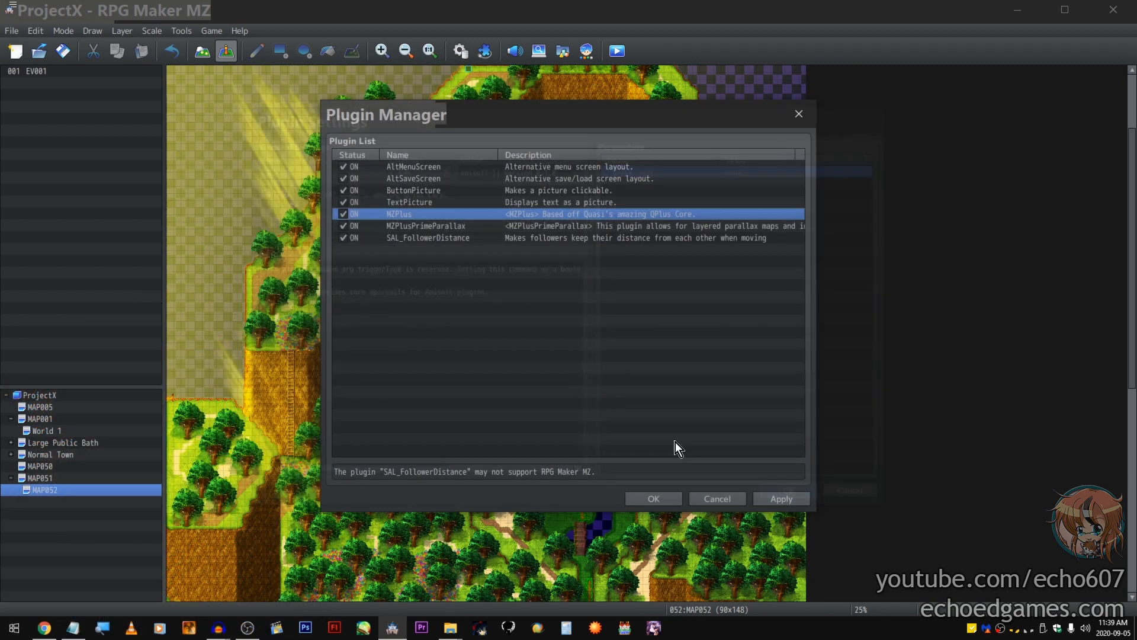
{"action": "double_click", "coordinate": [421, 228]}
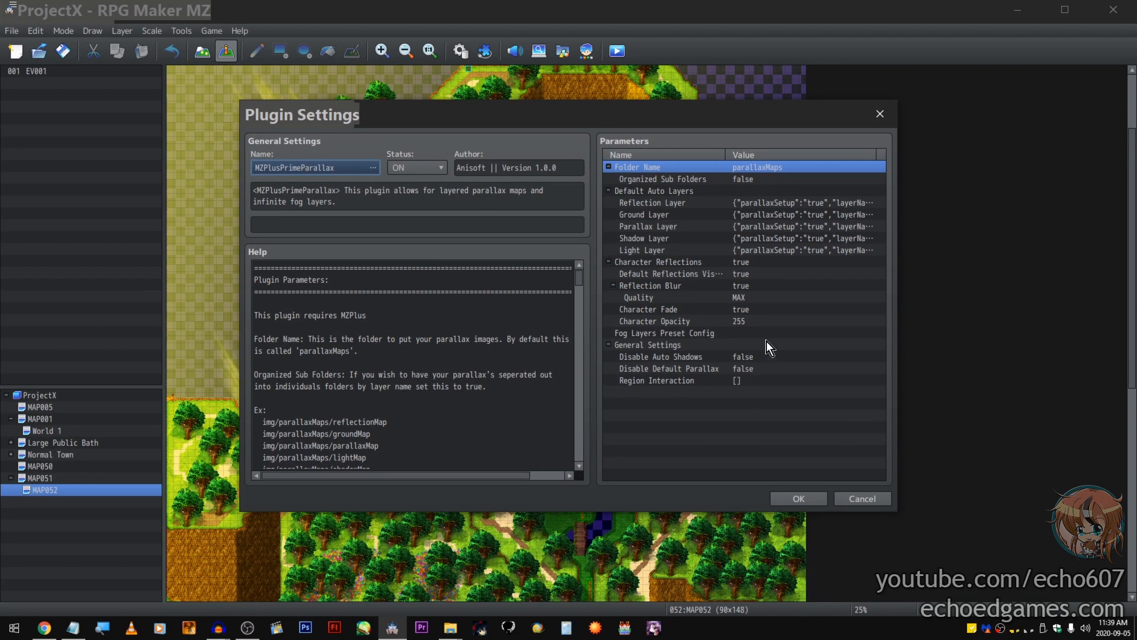
- Try CATMAPS as the Folder Name for the parallax images
{"action": "double_click", "coordinate": [770, 167]}
{"action": "type", "text": "CATMAPS"}
{"action": "key", "text": "BackSpace"}
{"action": "key", "text": "BackSpace"}
{"action": "key", "text": "BackSpace"}
{"action": "key", "text": "BackSpace"}
{"action": "key", "text": "BackSpace"}
{"action": "key", "text": "BackSpace"}
{"action": "key", "text": "BackSpace"}
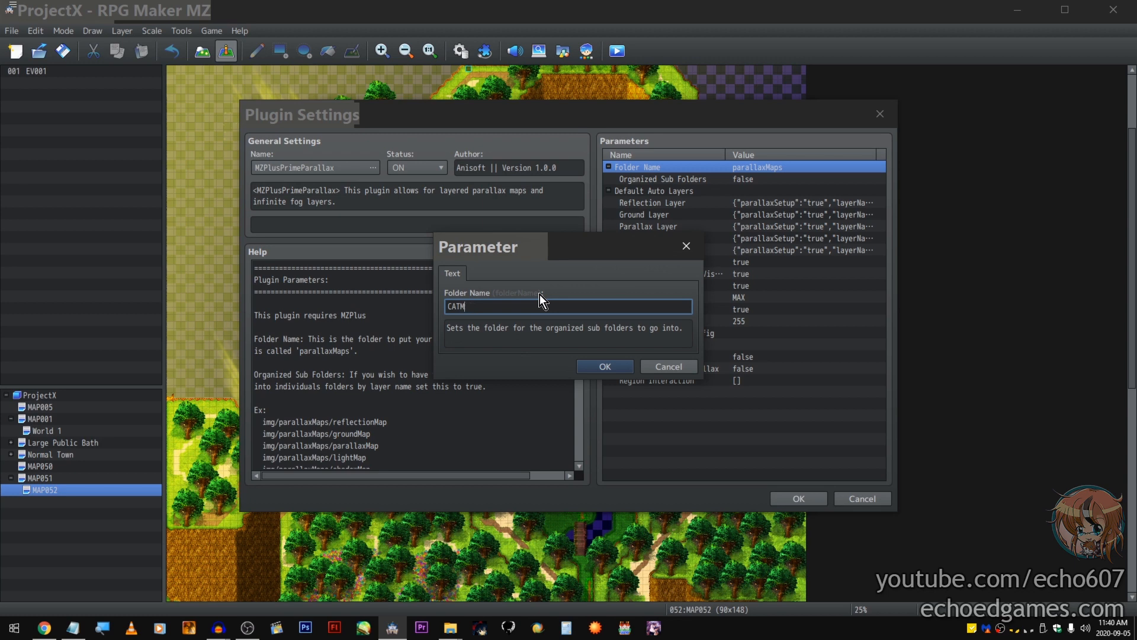
{"action": "type", "text": "parallaxMaps"}
{"action": "left_click", "coordinate": [674, 367]}
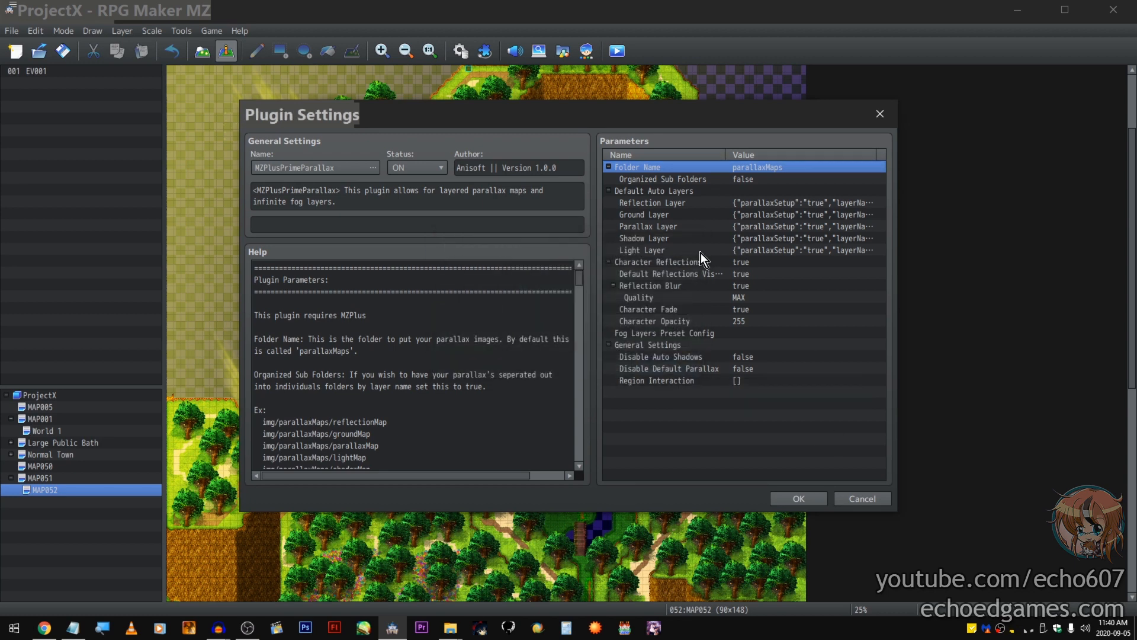
- Examine the Organized Sub Folders and Default Auto Layers parameters and the example sub-folder paths in the help text
{"action": "double_click", "coordinate": [680, 178]}
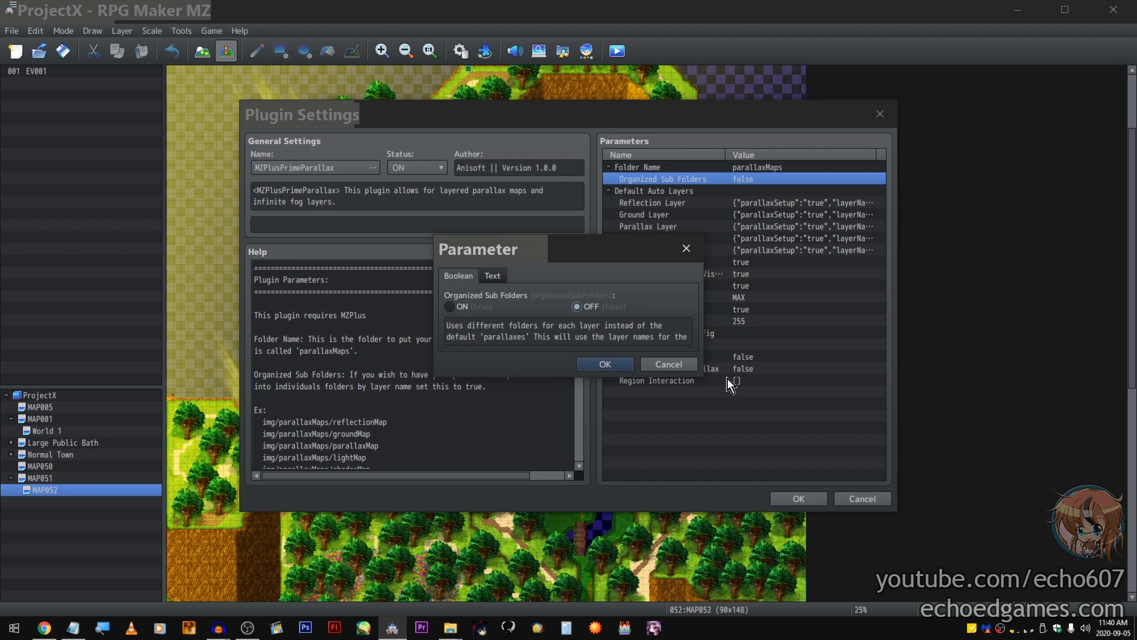
{"action": "left_click", "coordinate": [684, 364]}
{"action": "scroll", "coordinate": [427, 368], "scroll_direction": "down", "scroll_amount": 2}
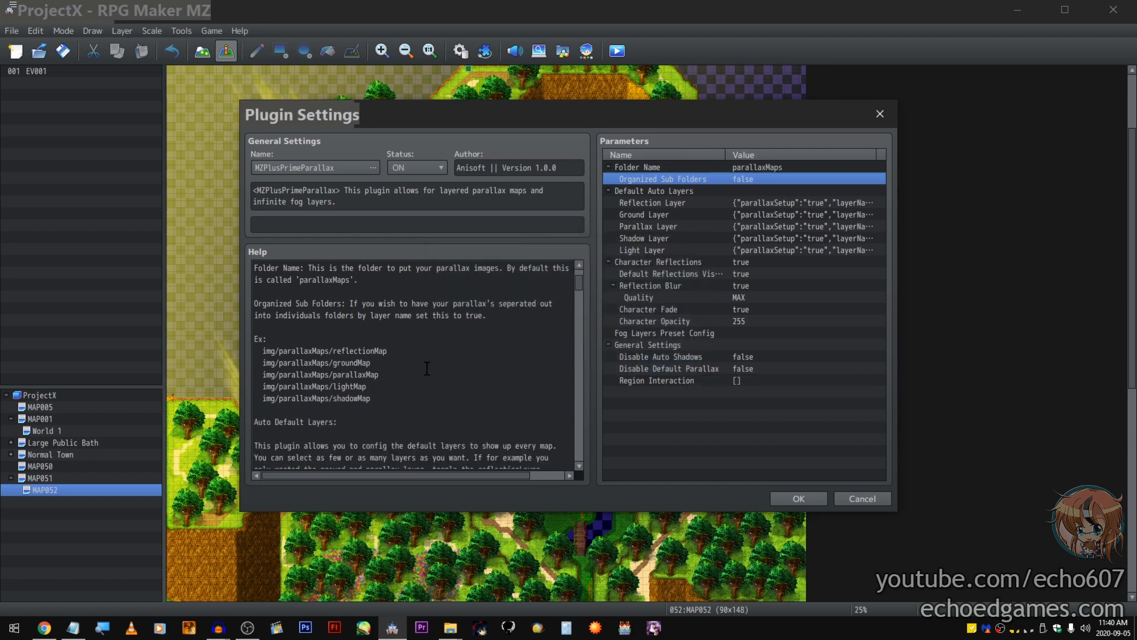
{"action": "left_click_drag", "start_coordinate": [412, 397], "coordinate": [231, 353]}
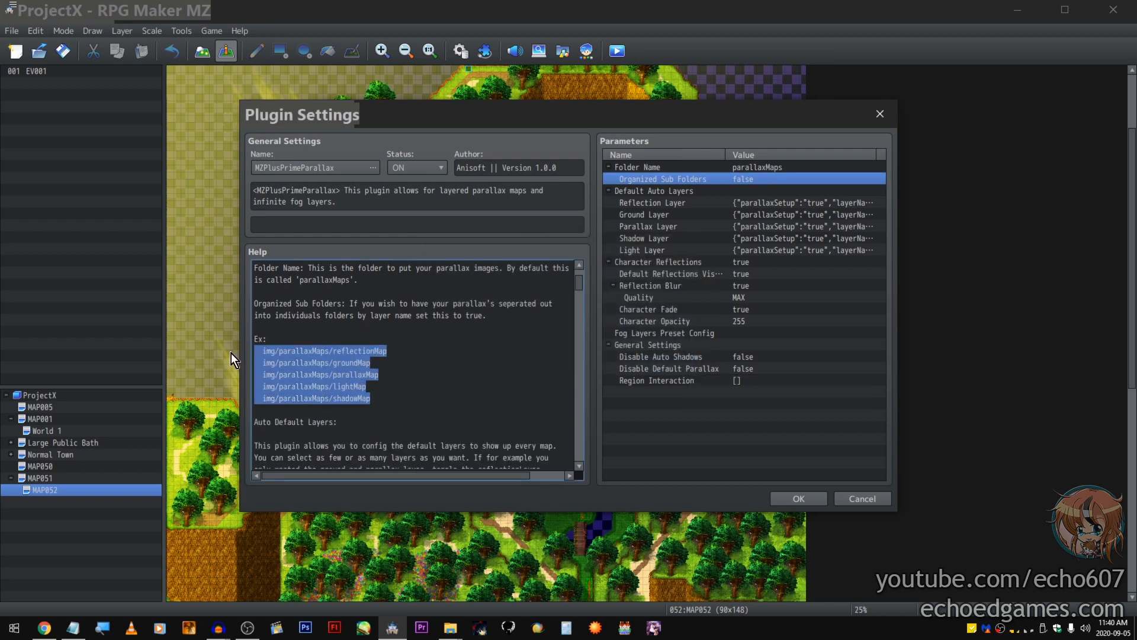
{"action": "scroll", "coordinate": [472, 357], "scroll_direction": "down", "scroll_amount": 2}
{"action": "scroll", "coordinate": [472, 357], "scroll_direction": "up", "scroll_amount": 2}
{"action": "left_click", "coordinate": [478, 359]}
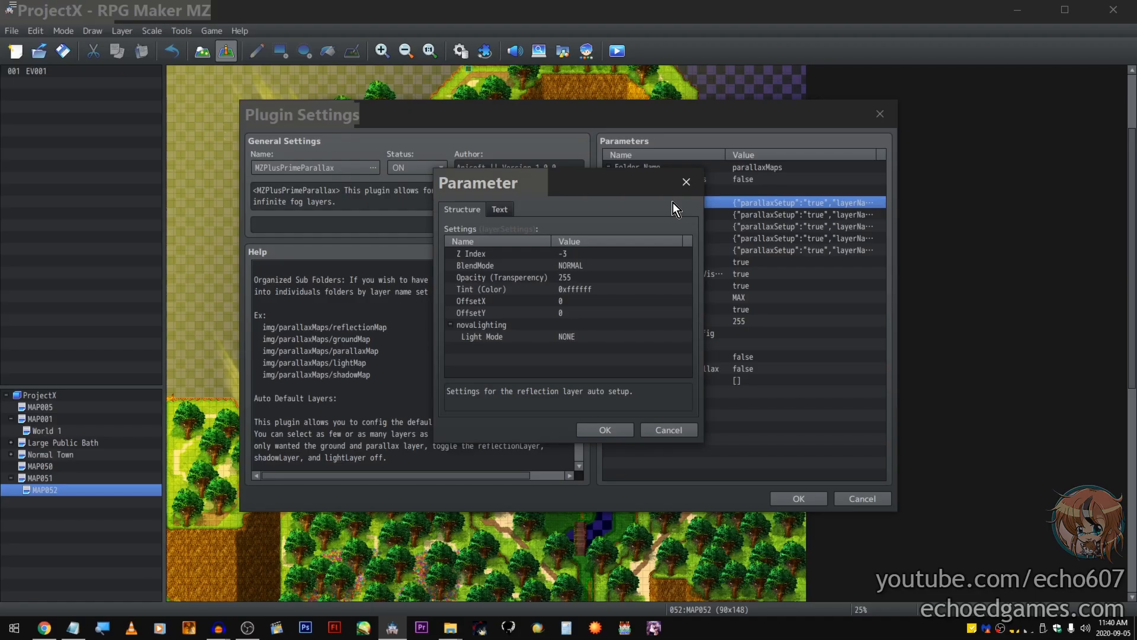
{"action": "double_click", "coordinate": [761, 191]}
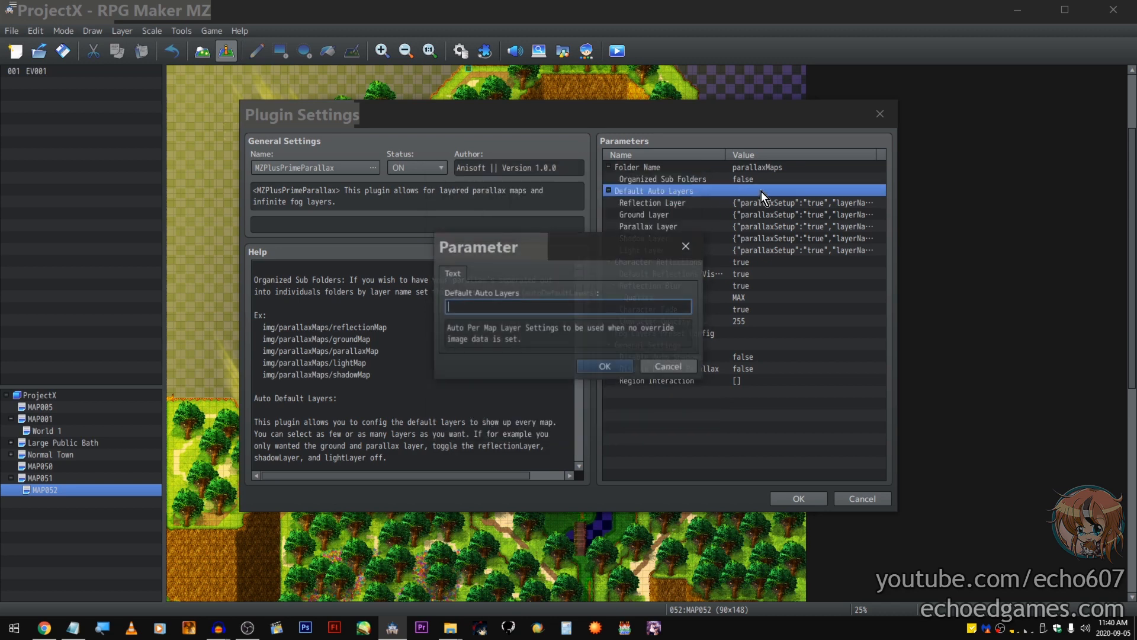
{"action": "left_click", "coordinate": [683, 360]}
- Open the Reflection Layer parameters and confirm Activate Layer as ON
{"action": "left_click", "coordinate": [691, 201]}
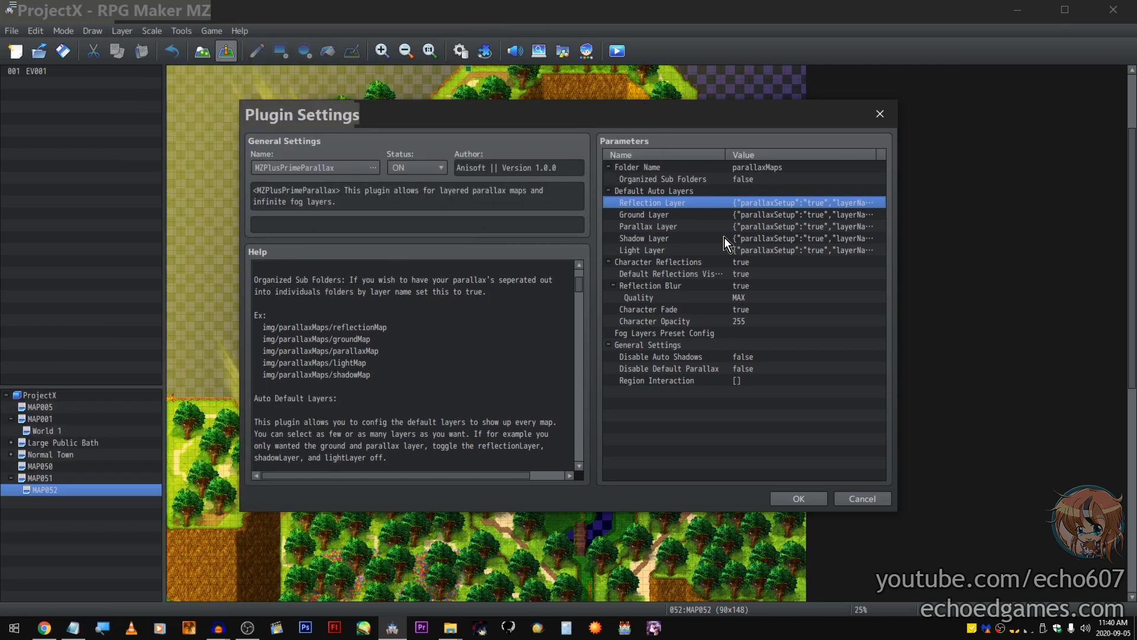
{"action": "double_click", "coordinate": [716, 202]}
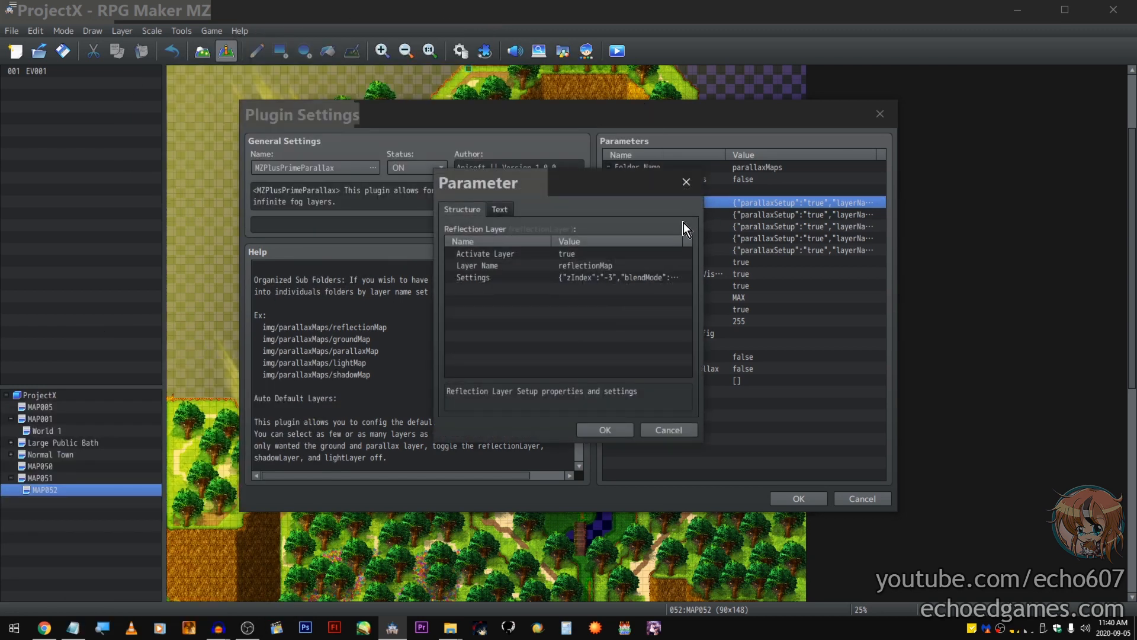
{"action": "double_click", "coordinate": [590, 253]}
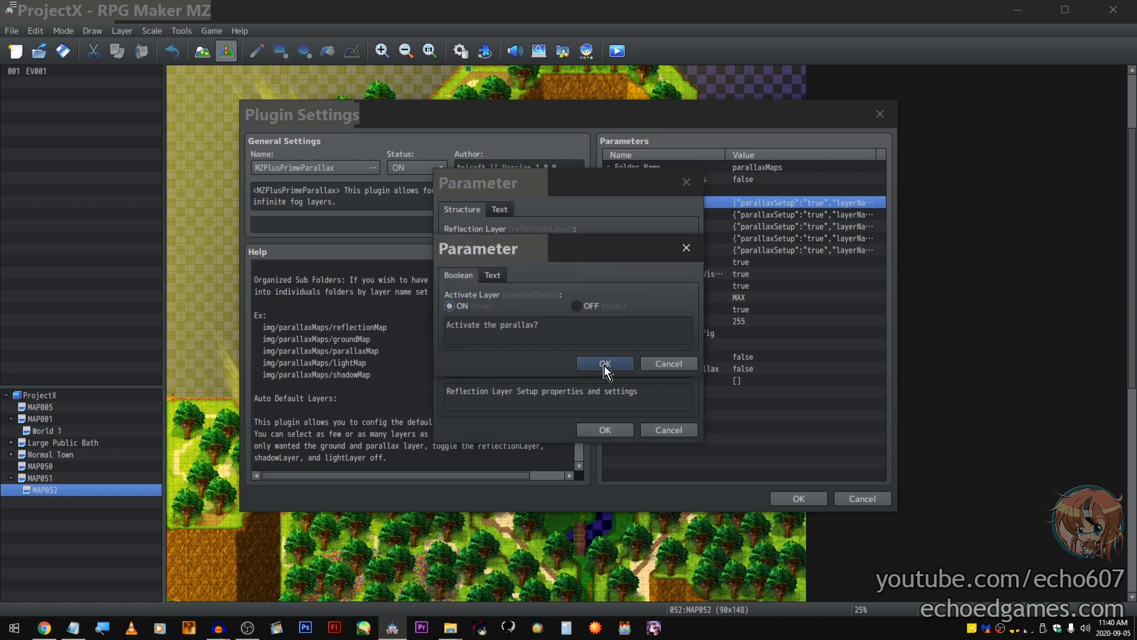
{"action": "left_click", "coordinate": [604, 365]}
- Try SHINYMAPSSSSSSS as the Reflection Layer's Layer Name
{"action": "double_click", "coordinate": [577, 264]}
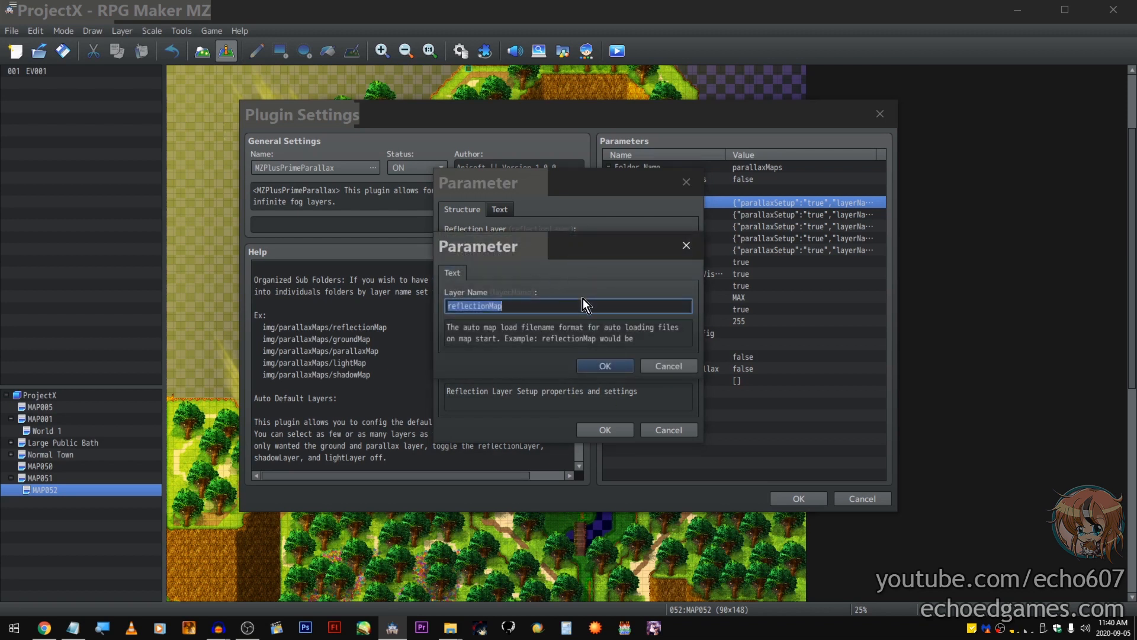
{"action": "type", "text": "SHINYMAPSSSSSSS"}
{"action": "key", "text": "ctrl+z"}
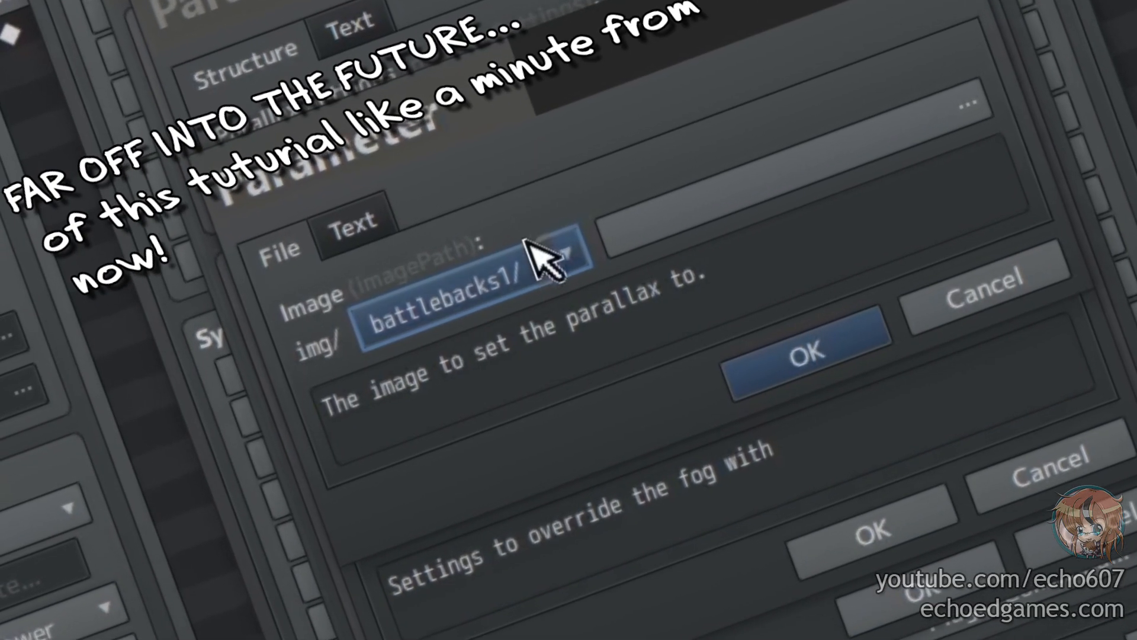
{"action": "left_click", "coordinate": [554, 272]}
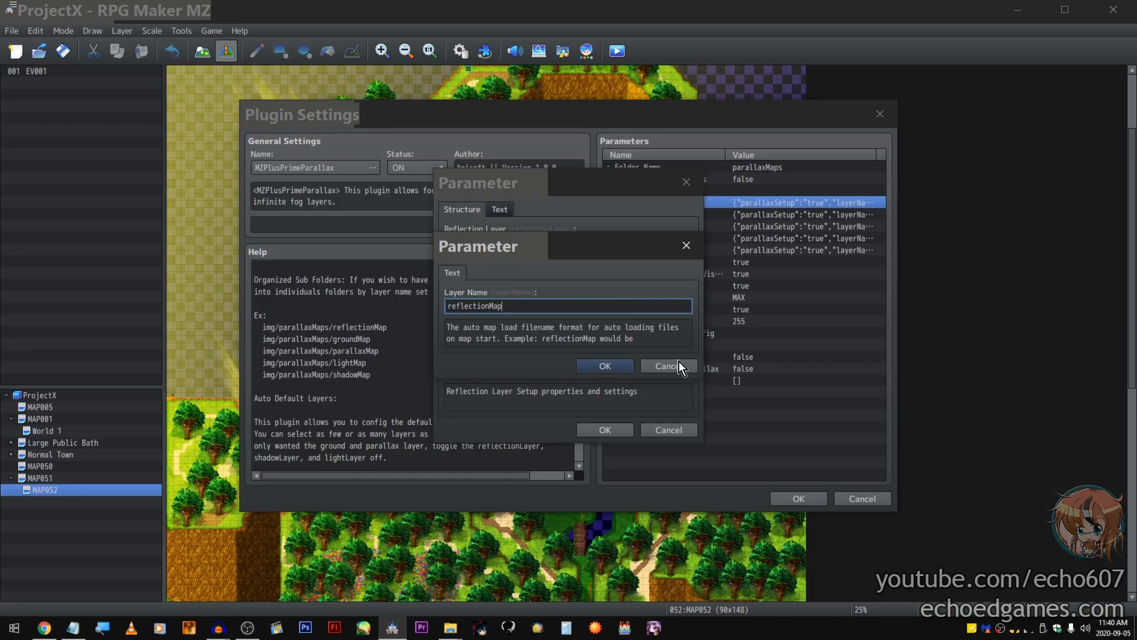
{"action": "left_click", "coordinate": [677, 363]}
- Open the Reflection Layer's Settings, check the Z Index, and confirm BlendMode as NORMAL
{"action": "double_click", "coordinate": [569, 277]}
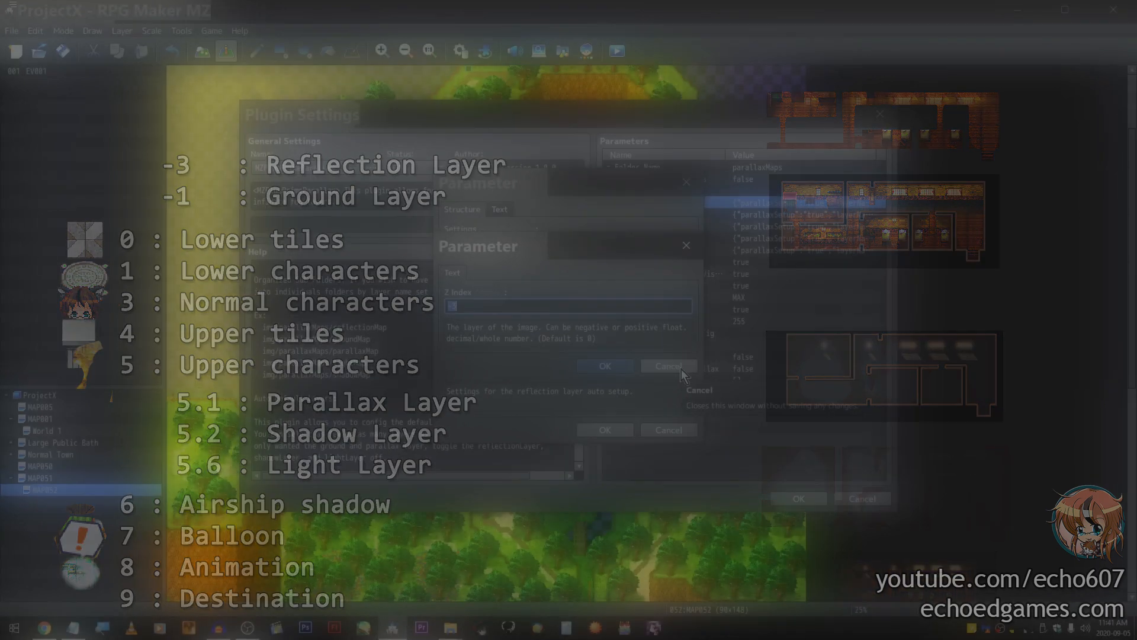
{"action": "left_click", "coordinate": [681, 369]}
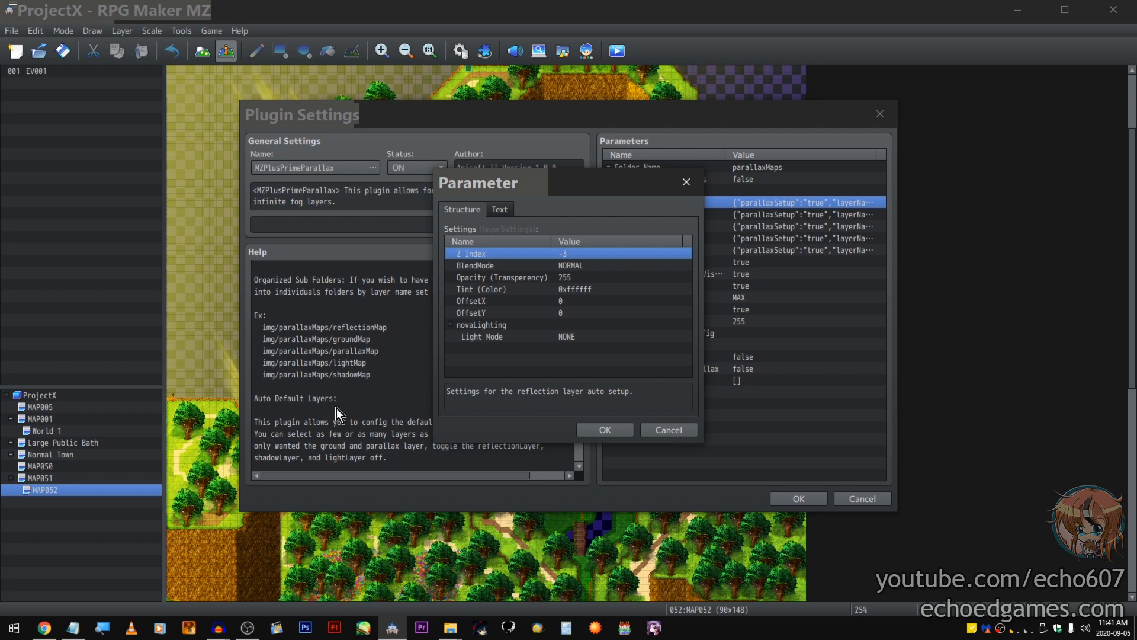
{"action": "double_click", "coordinate": [584, 267]}
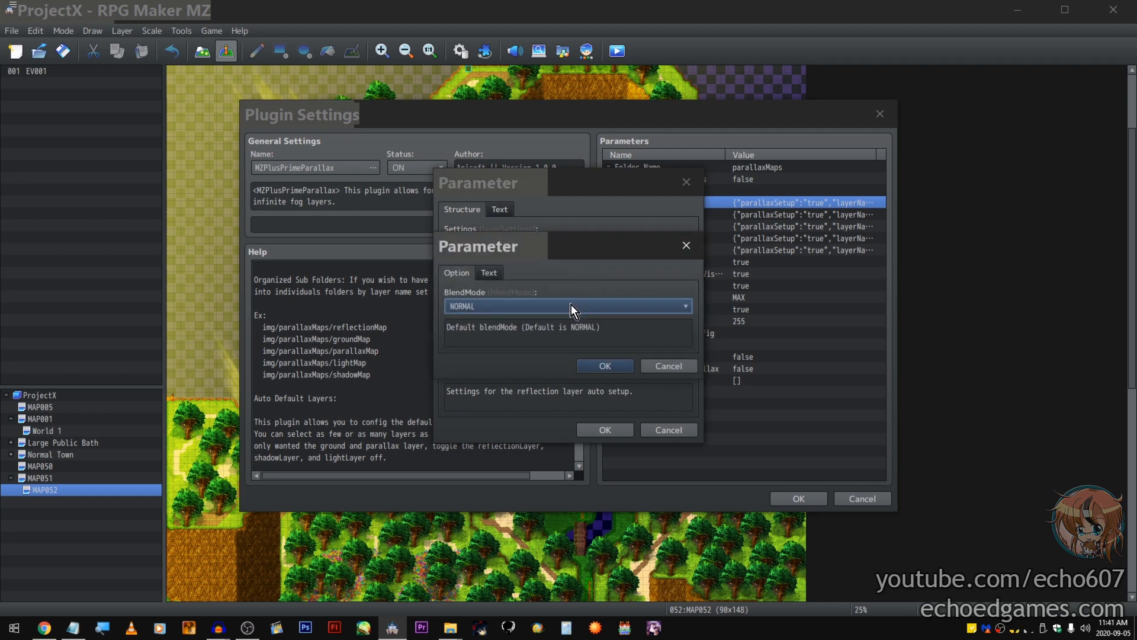
{"action": "left_click", "coordinate": [571, 307]}
{"action": "left_click", "coordinate": [604, 366]}
- Examine the Opacity and Tint parameters in the Reflection Layer's Settings
{"action": "double_click", "coordinate": [502, 280]}
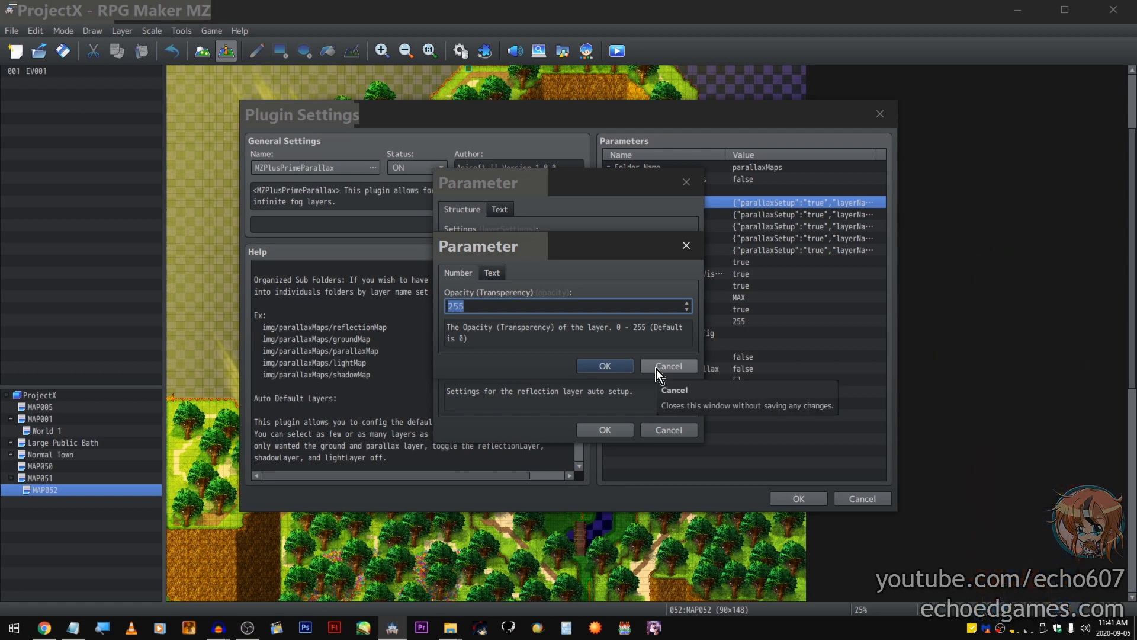
{"action": "left_click", "coordinate": [656, 368]}
{"action": "double_click", "coordinate": [496, 290]}
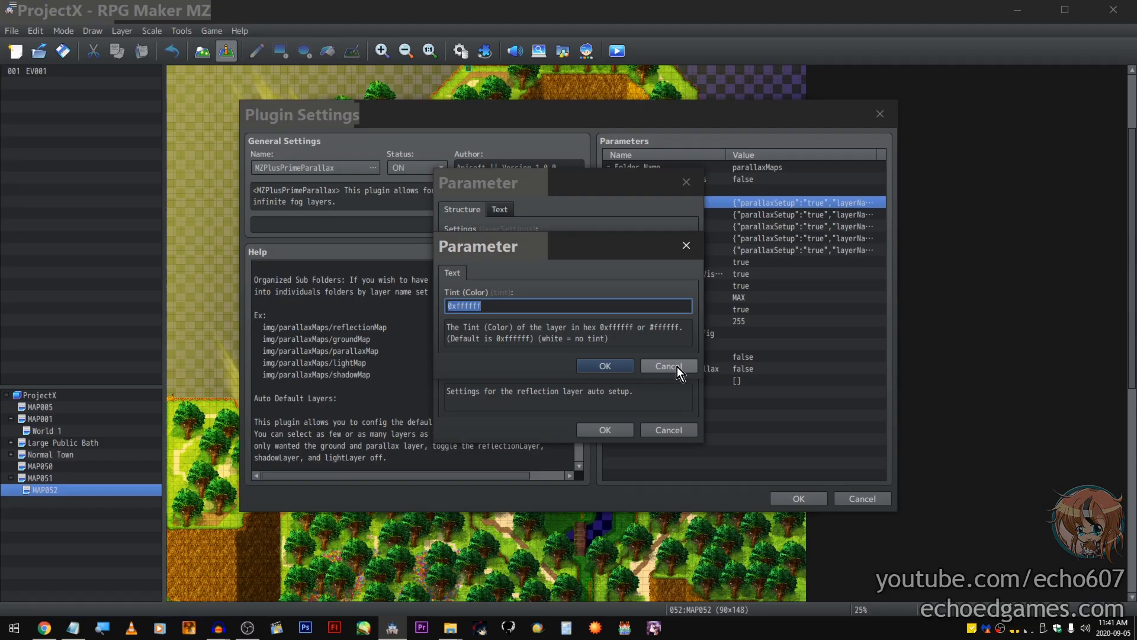
{"action": "left_click", "coordinate": [677, 367]}
{"action": "double_click", "coordinate": [499, 304]}
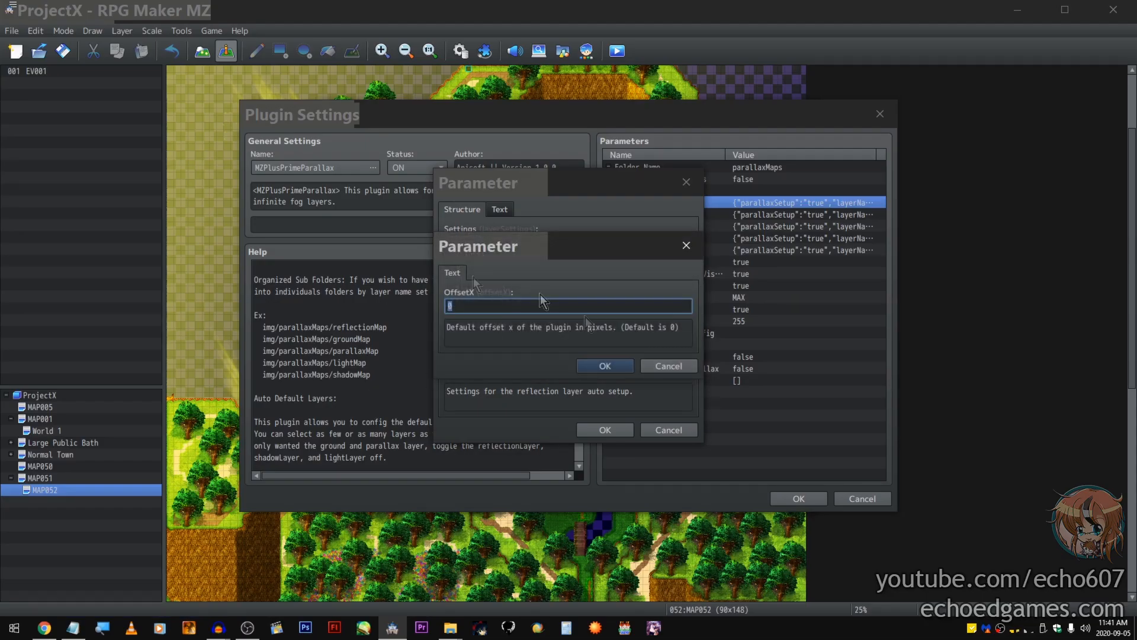
{"action": "type", "text": "5000000000 ok probably not "}
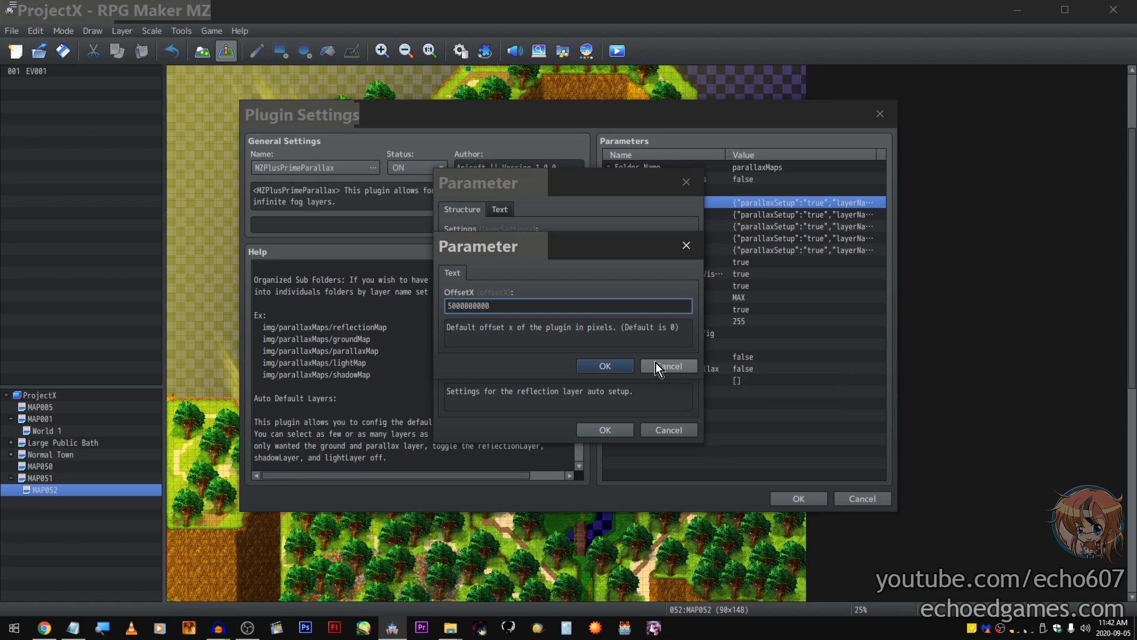
{"action": "type", "text": "that far over lol"}
{"action": "left_click", "coordinate": [656, 366]}
- Examine the OffsetY parameter in the Reflection Layer's Settings
{"action": "double_click", "coordinate": [555, 315]}
{"action": "left_click", "coordinate": [663, 366]}
{"action": "left_click", "coordinate": [559, 327]}
{"action": "left_click", "coordinate": [560, 314]}
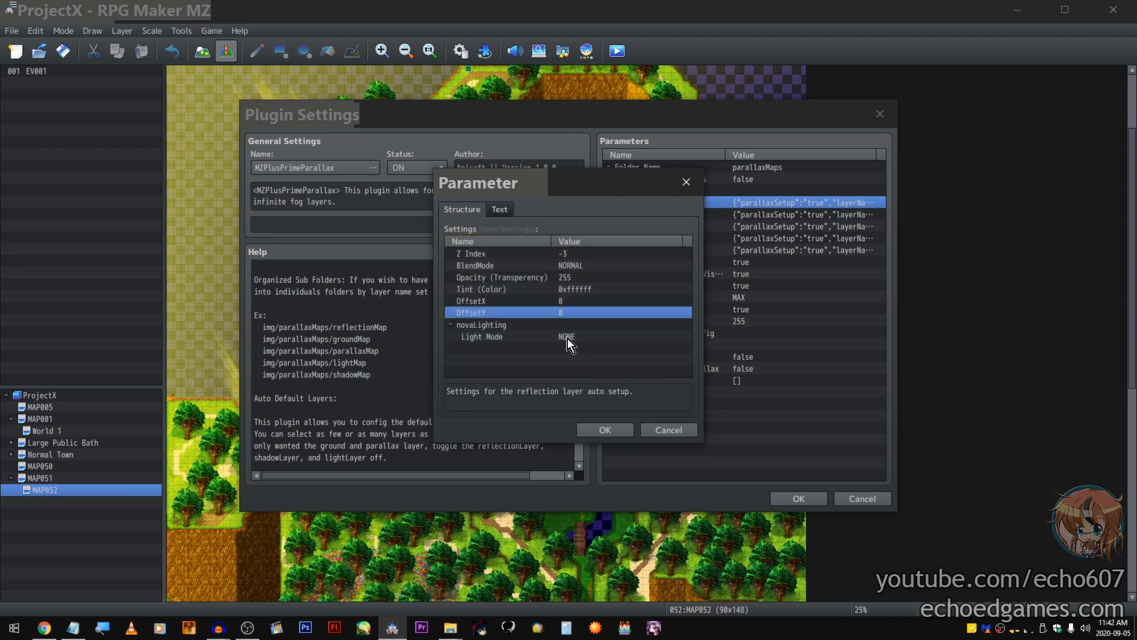
{"action": "left_click", "coordinate": [559, 327]}
- Examine the novaLighting group and its Light Mode parameter in the Reflection Layer's Settings, and close the layer
{"action": "double_click", "coordinate": [561, 342]}
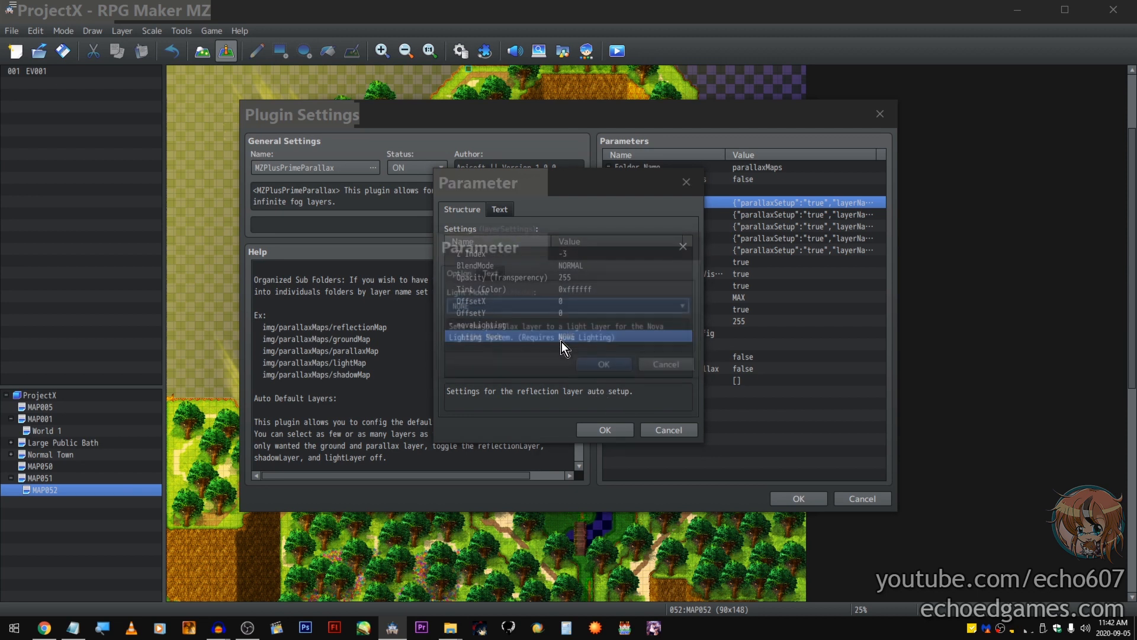
{"action": "left_click", "coordinate": [566, 306]}
{"action": "left_click", "coordinate": [565, 309]}
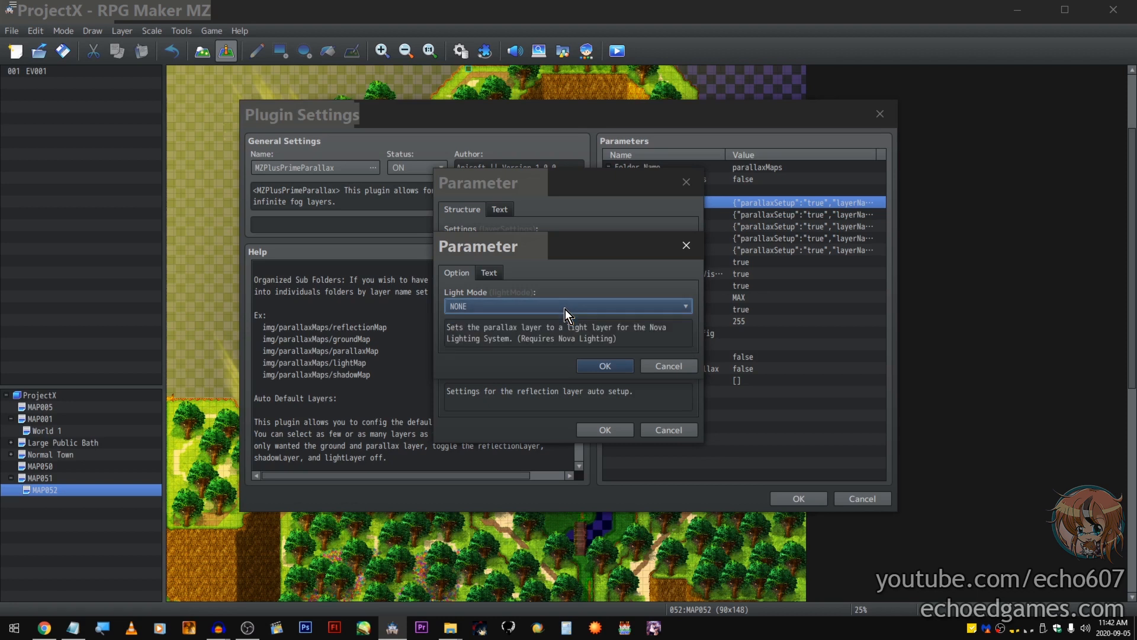
{"action": "left_click", "coordinate": [681, 366]}
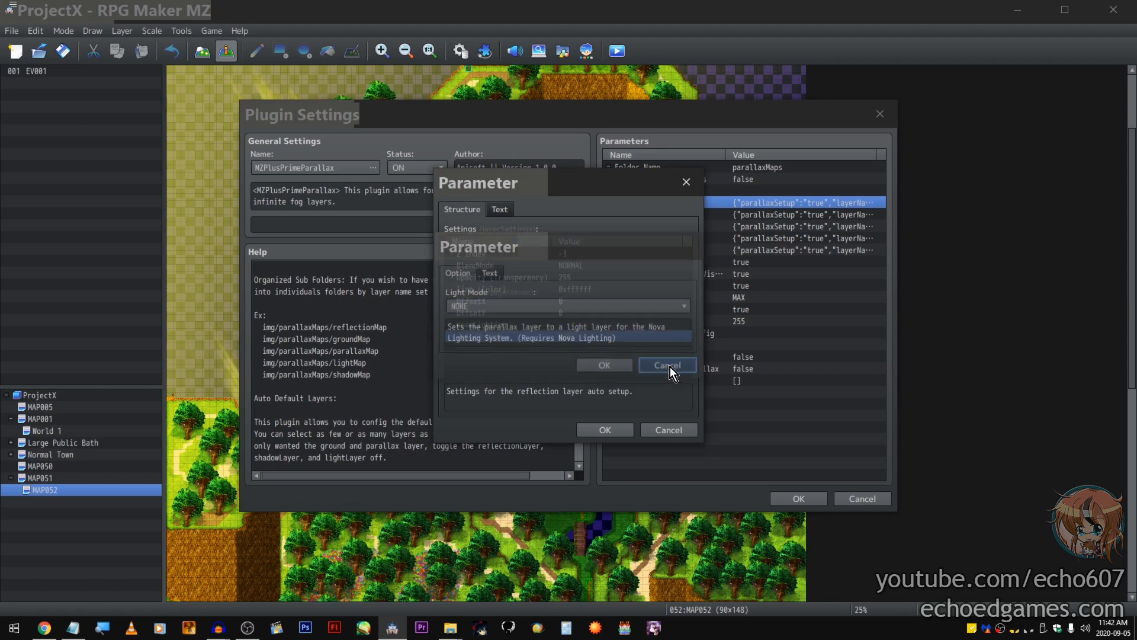
{"action": "double_click", "coordinate": [477, 326]}
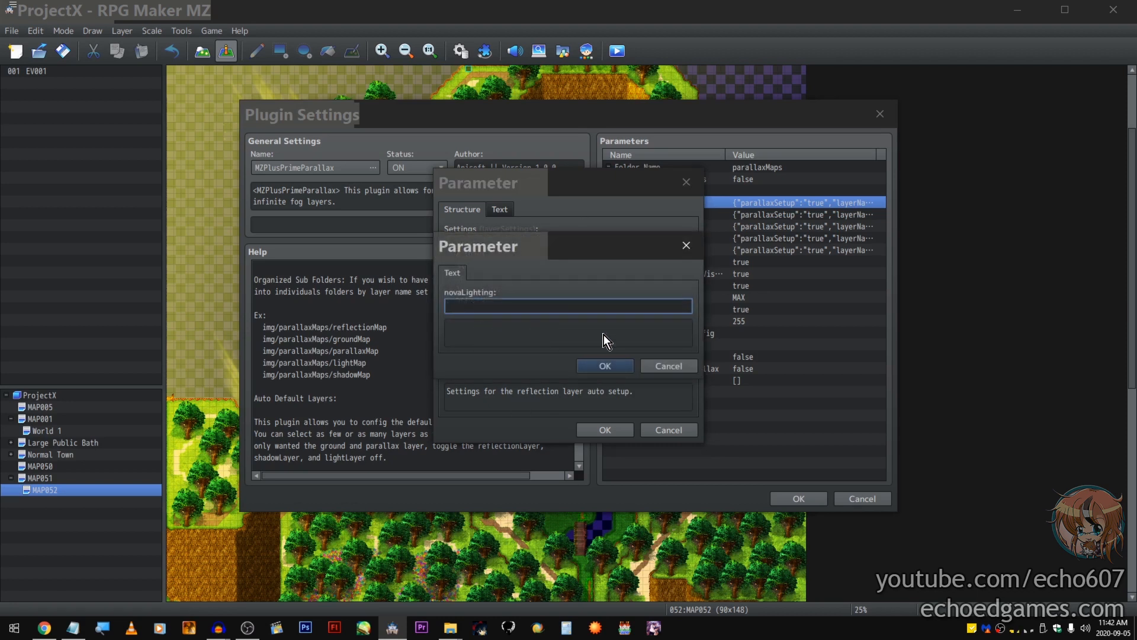
{"action": "left_click", "coordinate": [666, 364]}
{"action": "left_click", "coordinate": [450, 324]}
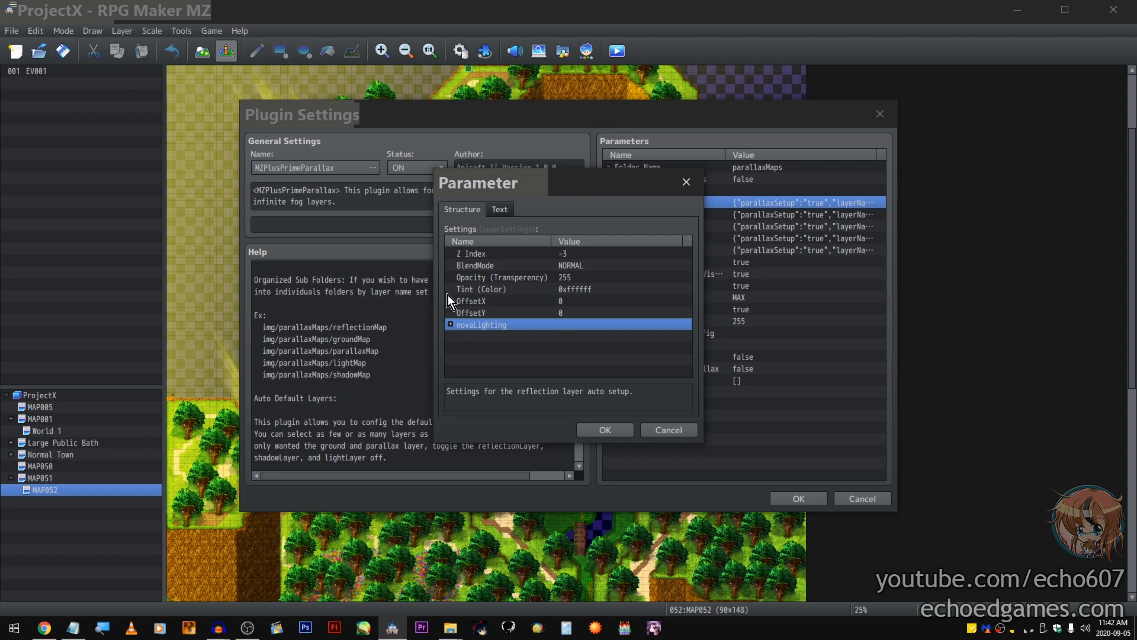
{"action": "left_click", "coordinate": [607, 429]}
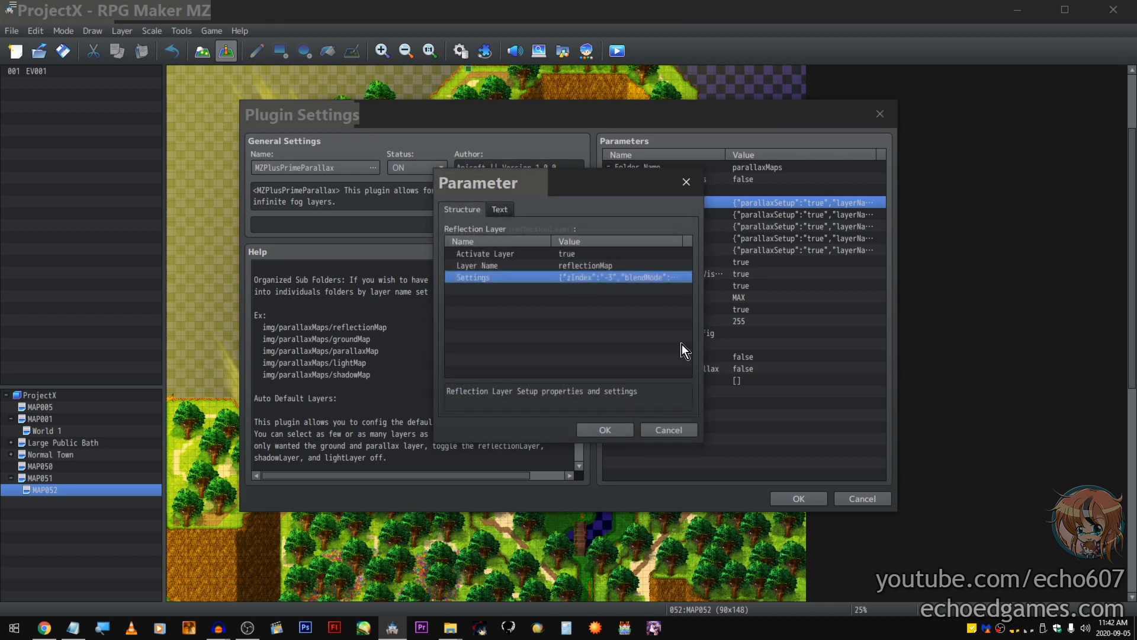
{"action": "left_click", "coordinate": [660, 430]}
- Examine the Ground Layer's parameters and its Settings entry without changing them
{"action": "double_click", "coordinate": [758, 217]}
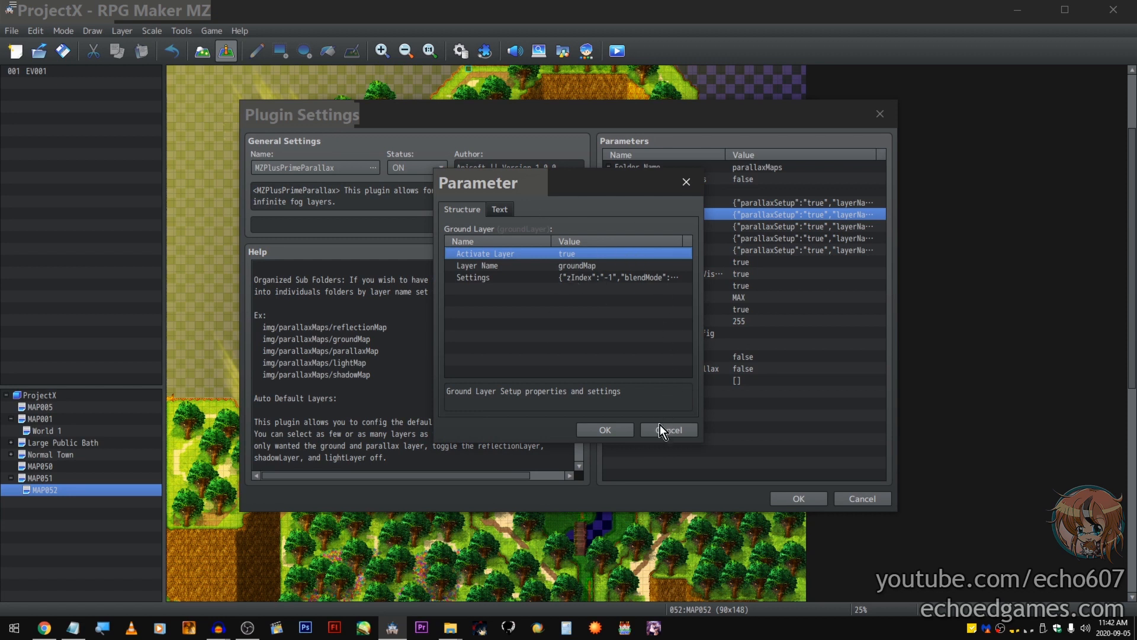
{"action": "double_click", "coordinate": [588, 278]}
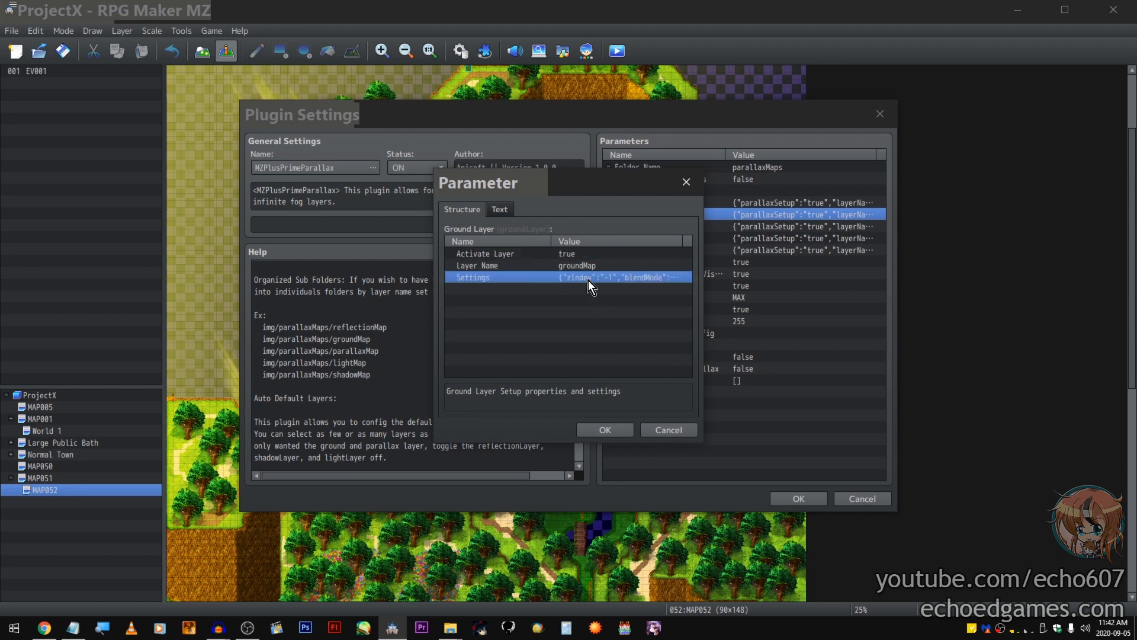
{"action": "left_click", "coordinate": [673, 425]}
{"action": "left_click", "coordinate": [643, 428]}
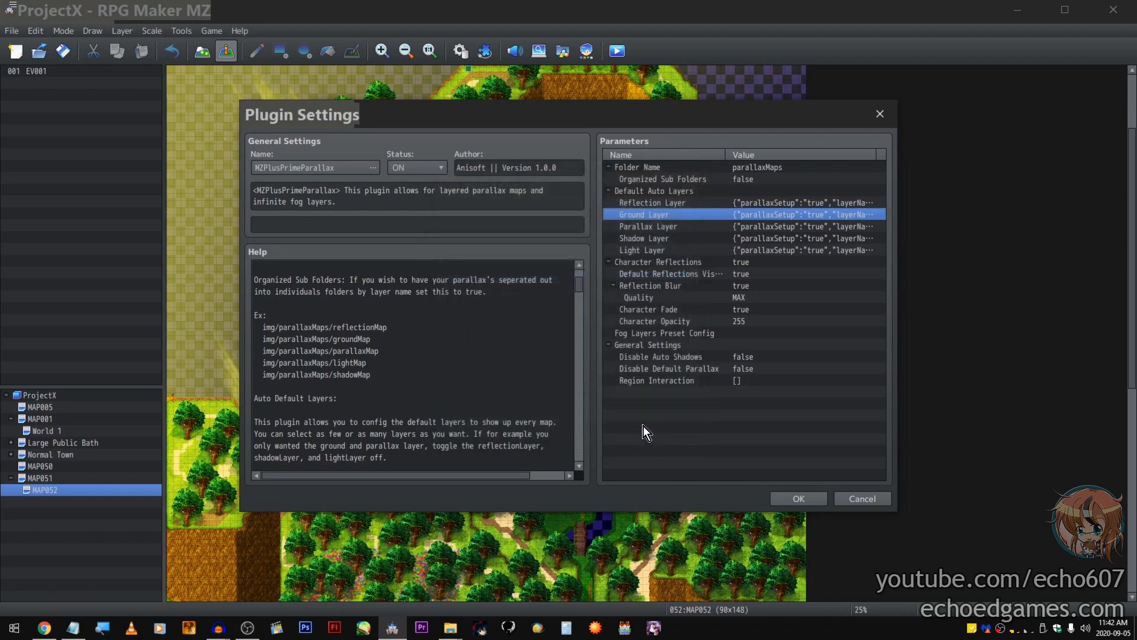
- Examine the ON and OFF options of Character Reflections and the default reflections visibility parameter without saving changes
{"action": "double_click", "coordinate": [748, 263]}
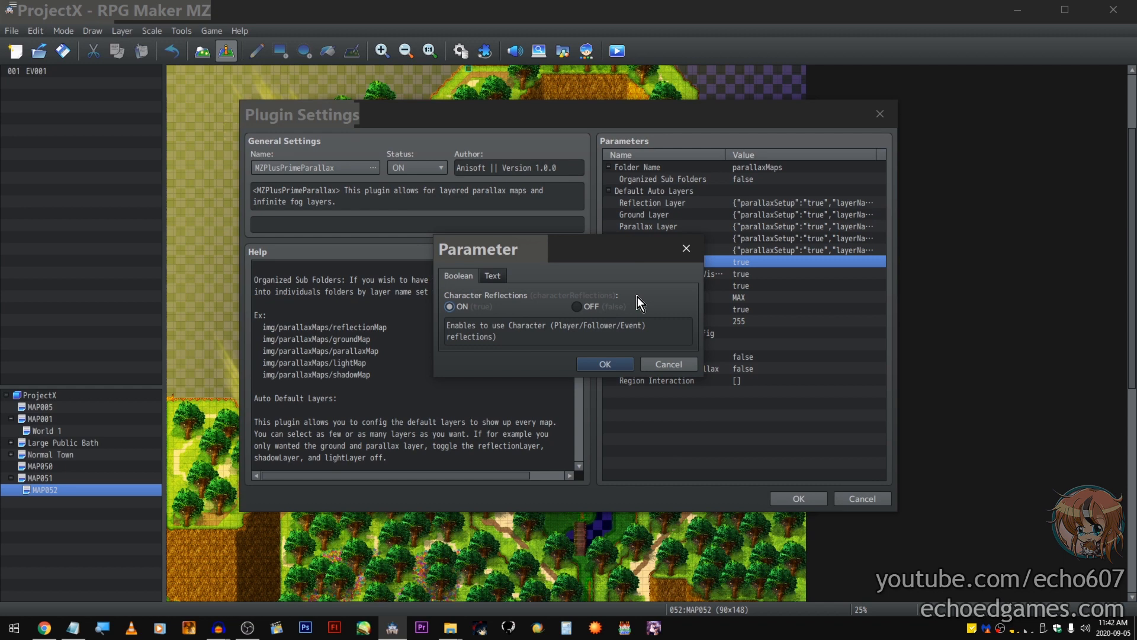
{"action": "left_click", "coordinate": [591, 306]}
{"action": "left_click", "coordinate": [448, 307]}
{"action": "left_click", "coordinate": [672, 365]}
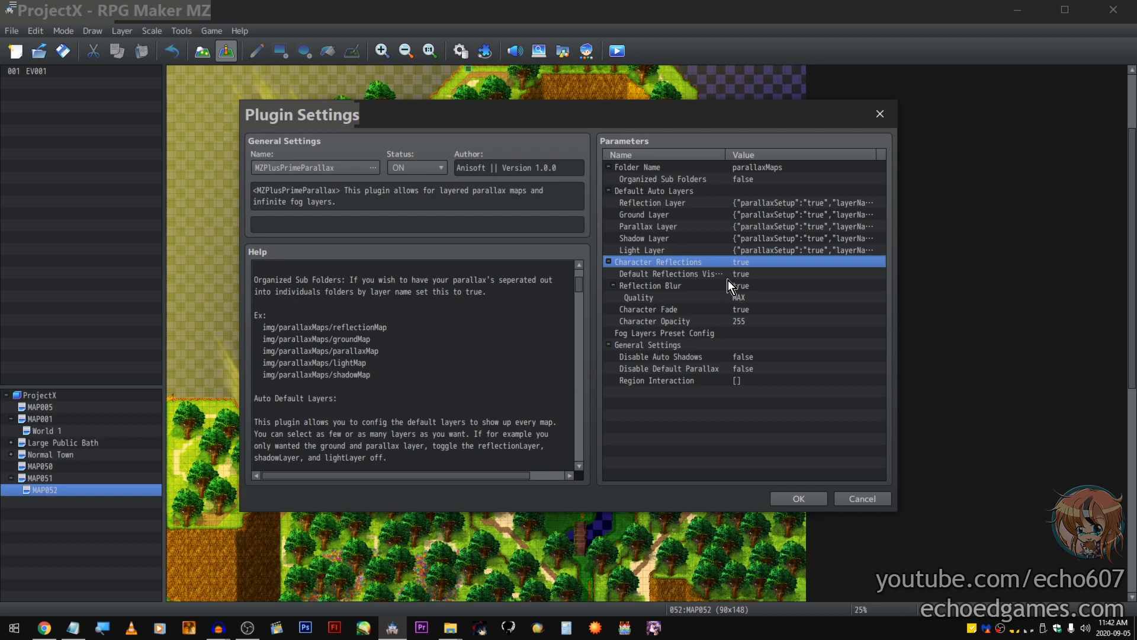
{"action": "double_click", "coordinate": [727, 275]}
{"action": "left_click", "coordinate": [587, 308]}
{"action": "left_click", "coordinate": [449, 306]}
{"action": "left_click", "coordinate": [677, 365]}
- Examine the Reflection Blur parameter and its Quality setting
{"action": "double_click", "coordinate": [715, 285]}
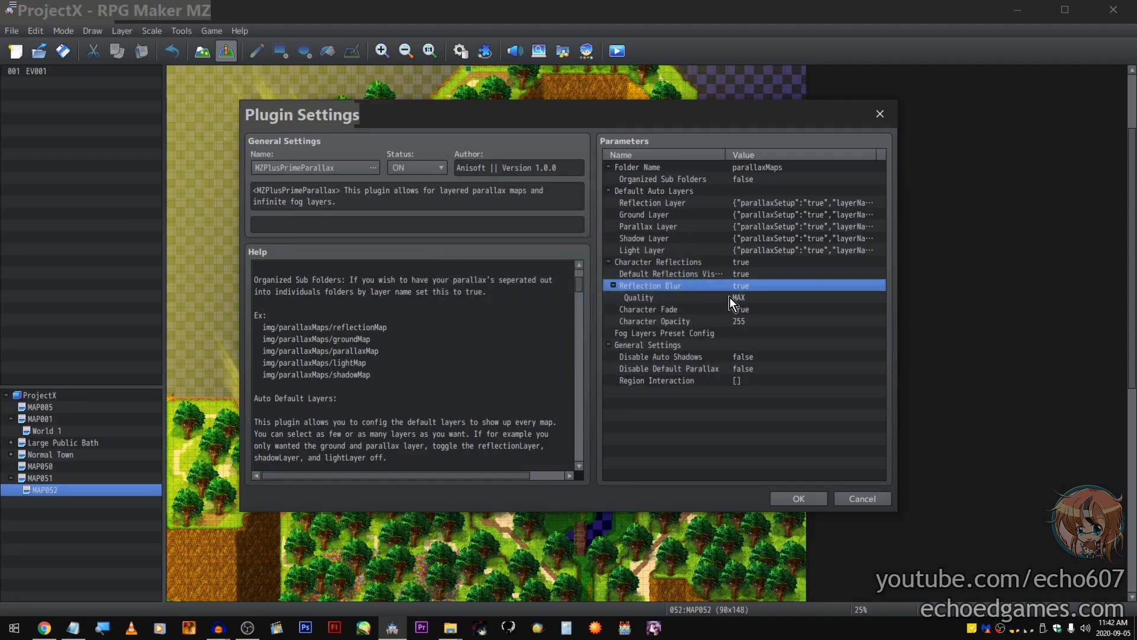
{"action": "double_click", "coordinate": [730, 298]}
{"action": "left_click", "coordinate": [584, 306]}
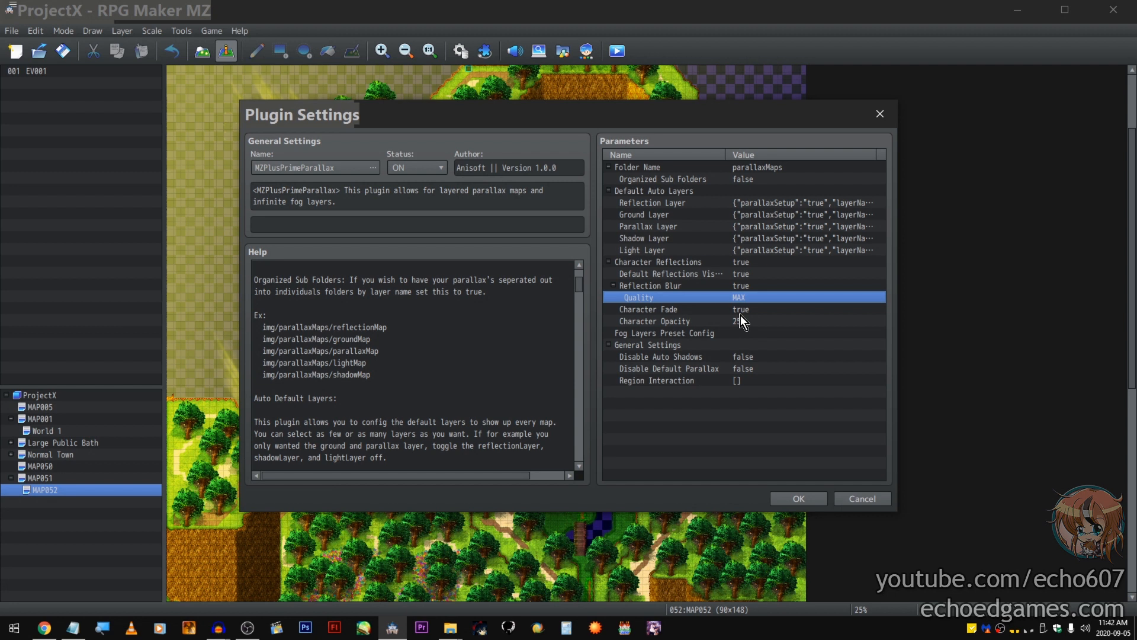
- Examine the Character Fade and Character Opacity parameters for reflections
{"action": "double_click", "coordinate": [740, 313]}
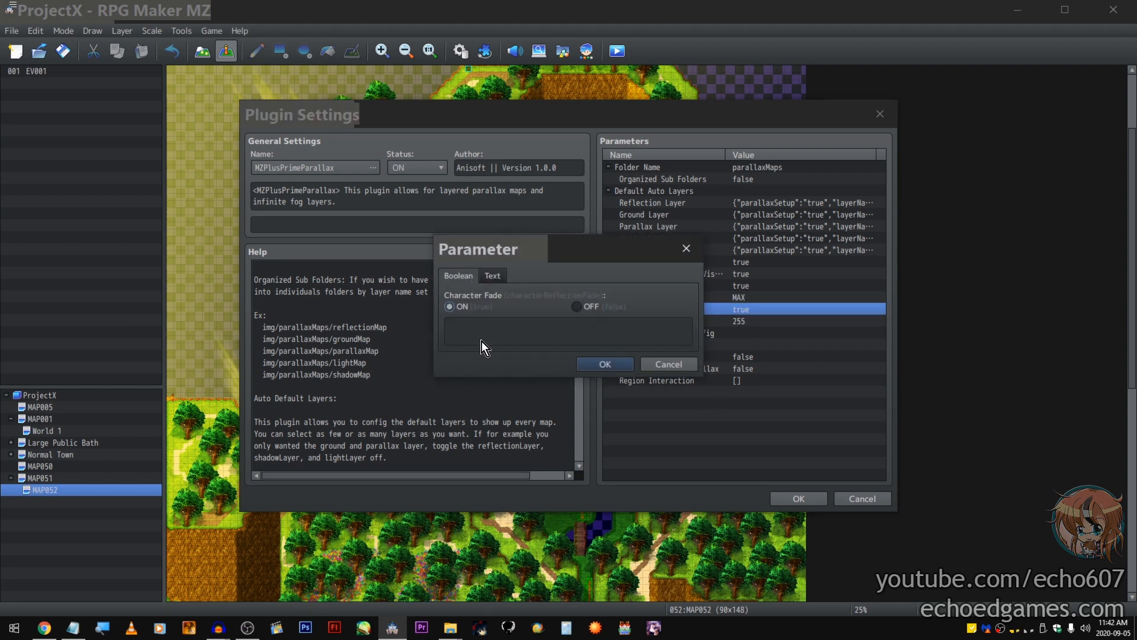
{"action": "left_click", "coordinate": [670, 366]}
{"action": "double_click", "coordinate": [727, 321]}
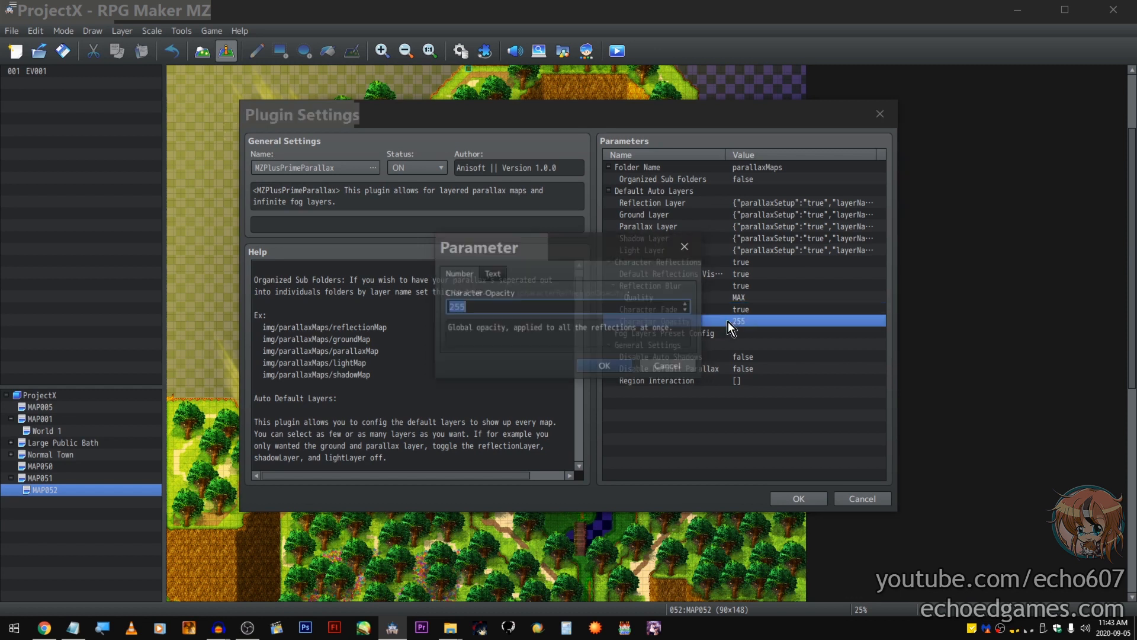
{"action": "left_click", "coordinate": [600, 308]}
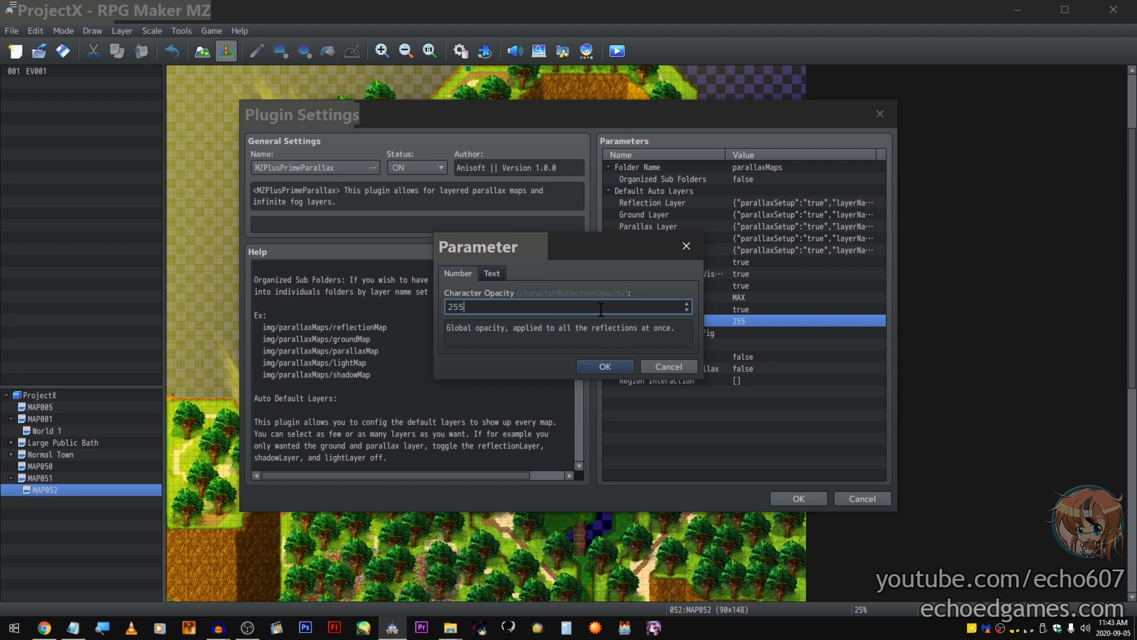
{"action": "left_click", "coordinate": [669, 366]}
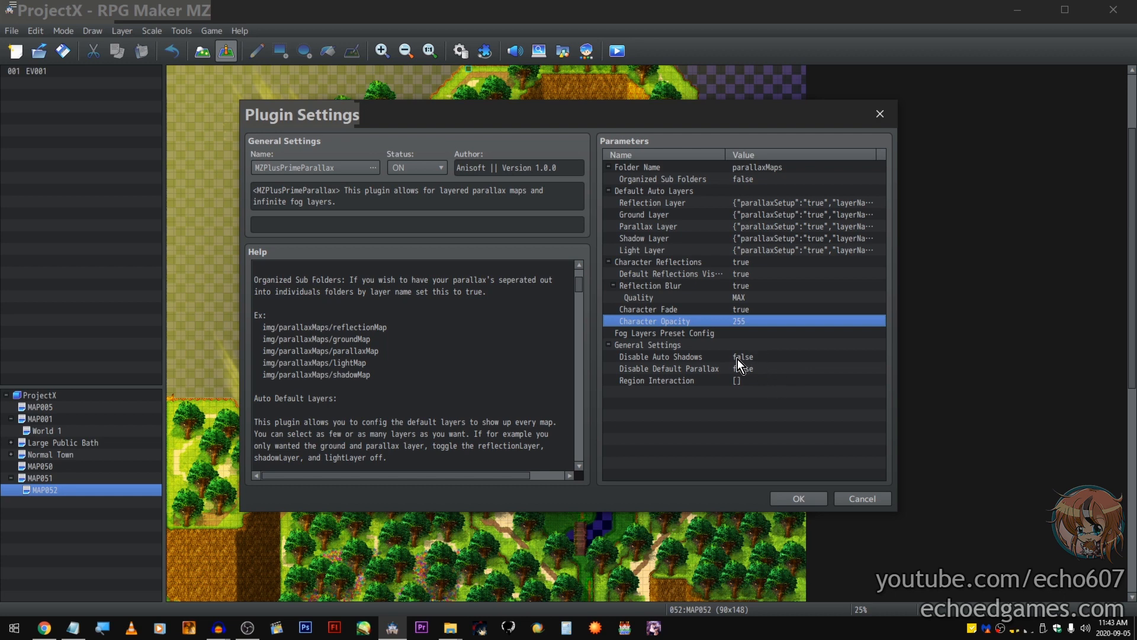
- Look through the parameters of a blank Fog Layers Preset Config entry and discard it
{"action": "double_click", "coordinate": [687, 335]}
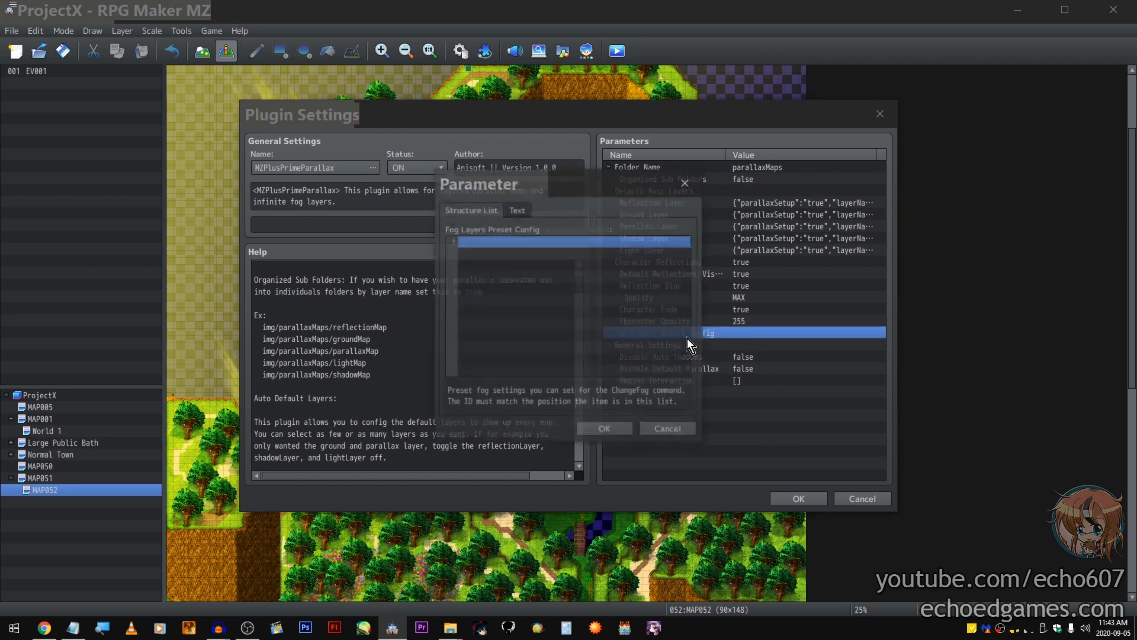
{"action": "double_click", "coordinate": [563, 301]}
{"action": "left_click_drag", "start_coordinate": [556, 172], "coordinate": [580, 172]}
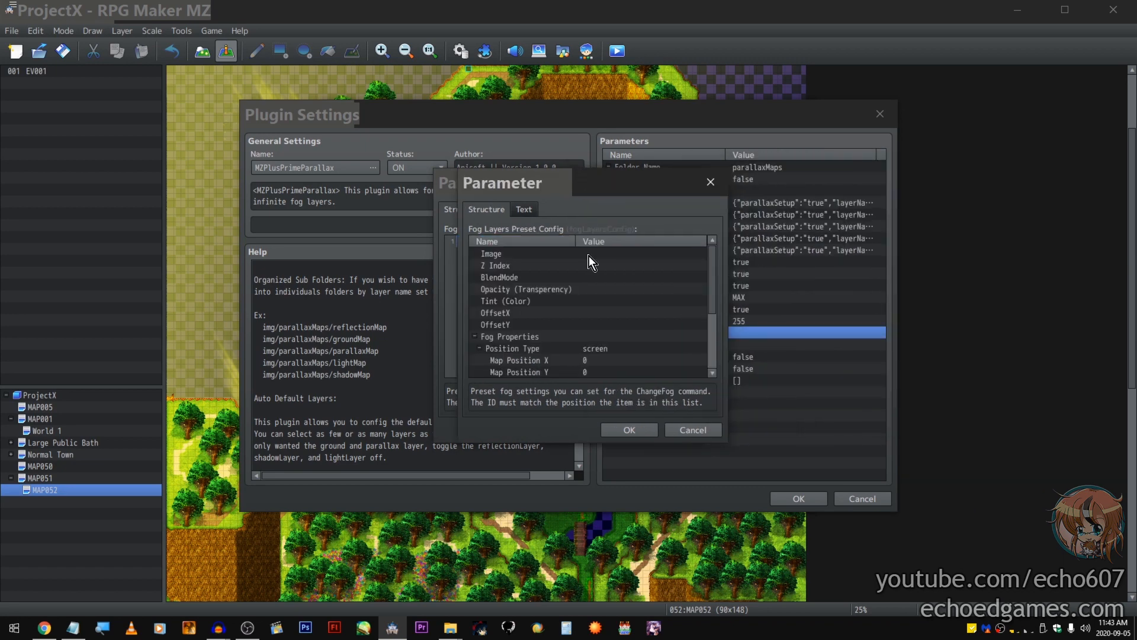
{"action": "scroll", "coordinate": [598, 349], "scroll_direction": "down", "scroll_amount": 3}
{"action": "scroll", "coordinate": [599, 353], "scroll_direction": "up", "scroll_amount": 3}
{"action": "left_click", "coordinate": [692, 430]}
{"action": "left_click", "coordinate": [667, 430]}
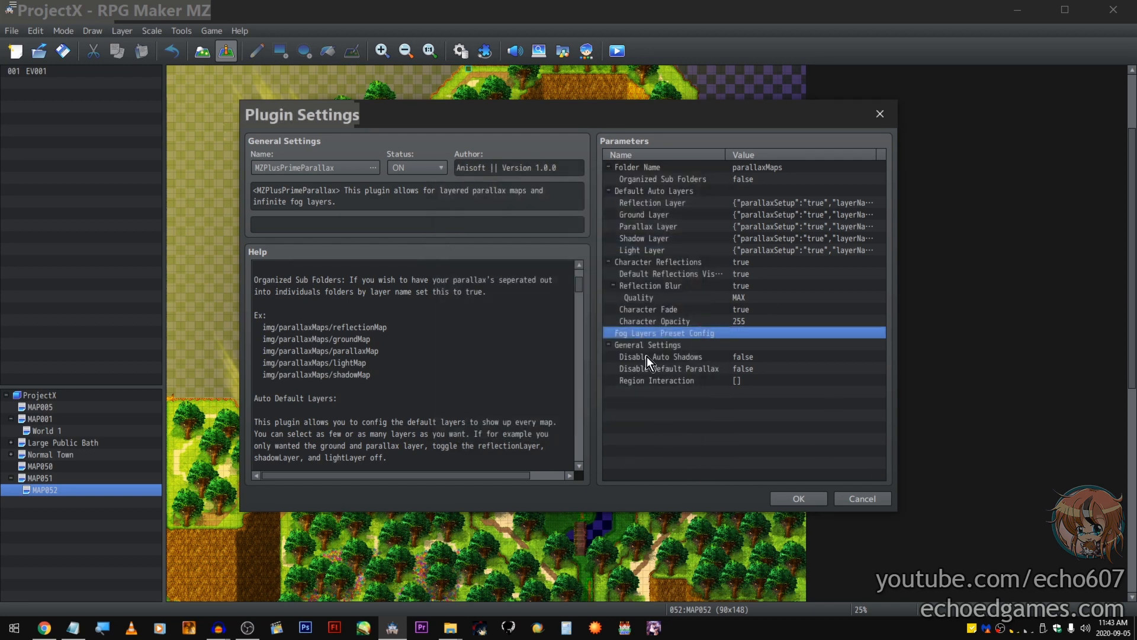
- Review the position, tiling, scrolling and lighting parameters in a Fog Layers Preset Config entry, and close it unsaved
{"action": "double_click", "coordinate": [687, 334]}
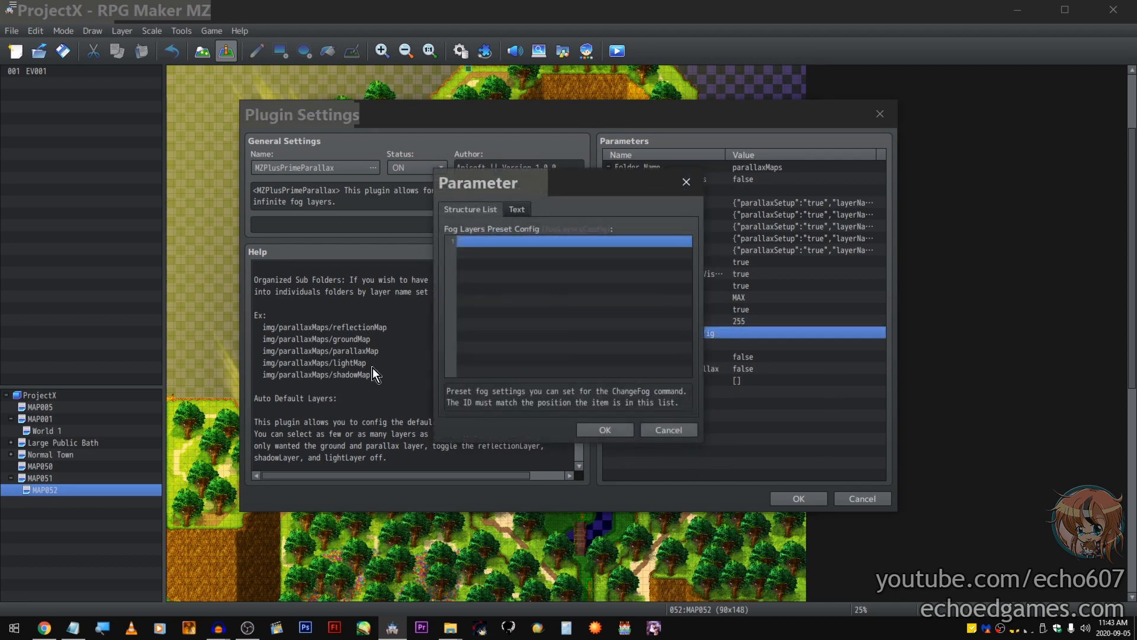
{"action": "double_click", "coordinate": [563, 300]}
{"action": "left_click_drag", "start_coordinate": [556, 172], "coordinate": [581, 171]}
{"action": "scroll", "coordinate": [598, 349], "scroll_direction": "down", "scroll_amount": 3}
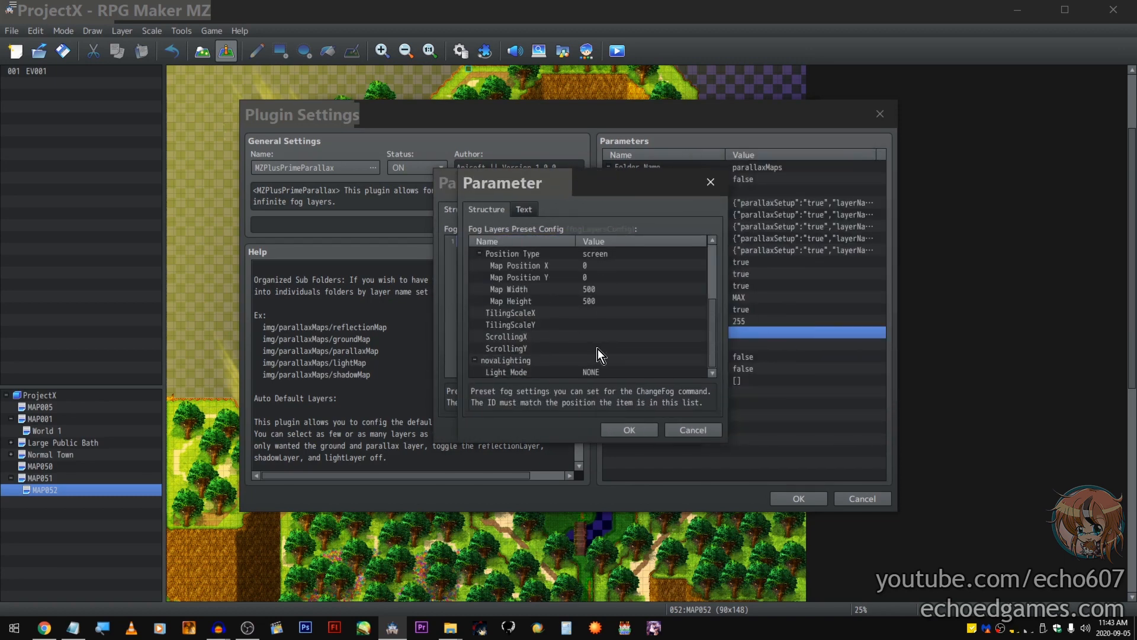
{"action": "scroll", "coordinate": [598, 347], "scroll_direction": "up", "scroll_amount": 3}
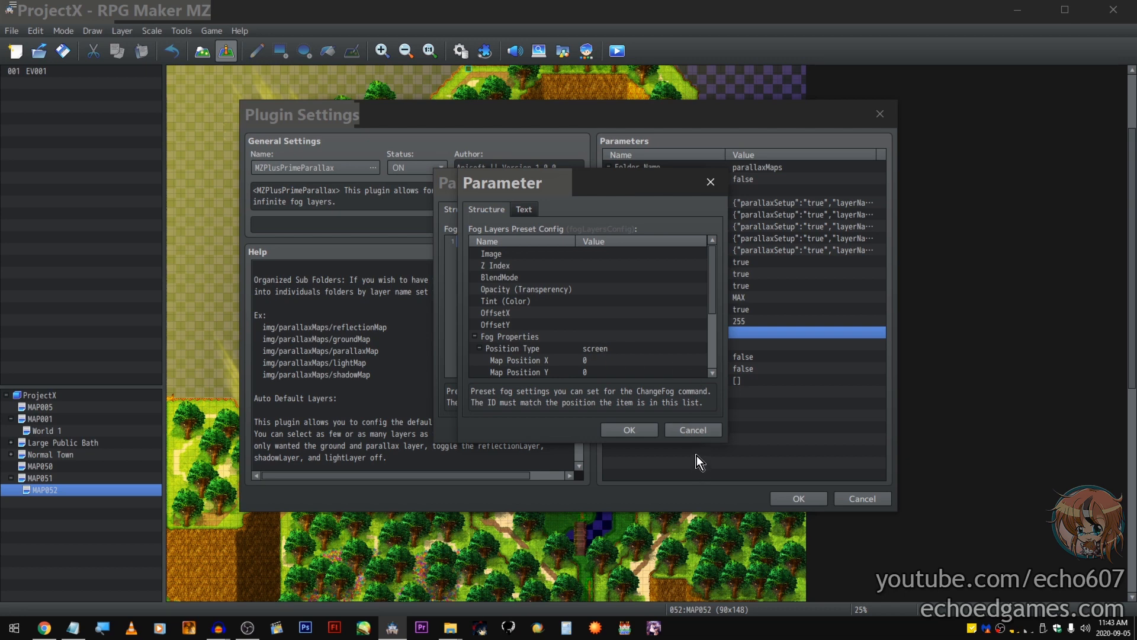
{"action": "left_click", "coordinate": [678, 430]}
{"action": "left_click", "coordinate": [666, 429]}
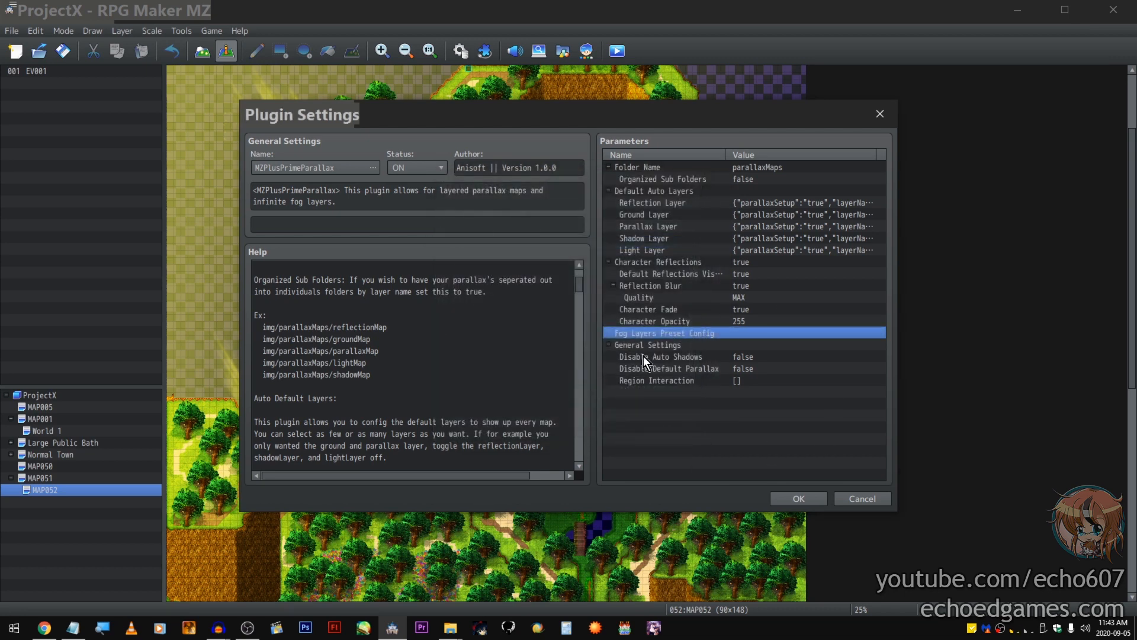
- Examine Disable Auto Shadows and Disable Default Parallax under General Settings, leaving both OFF
{"action": "double_click", "coordinate": [688, 347]}
{"action": "left_click", "coordinate": [678, 367]}
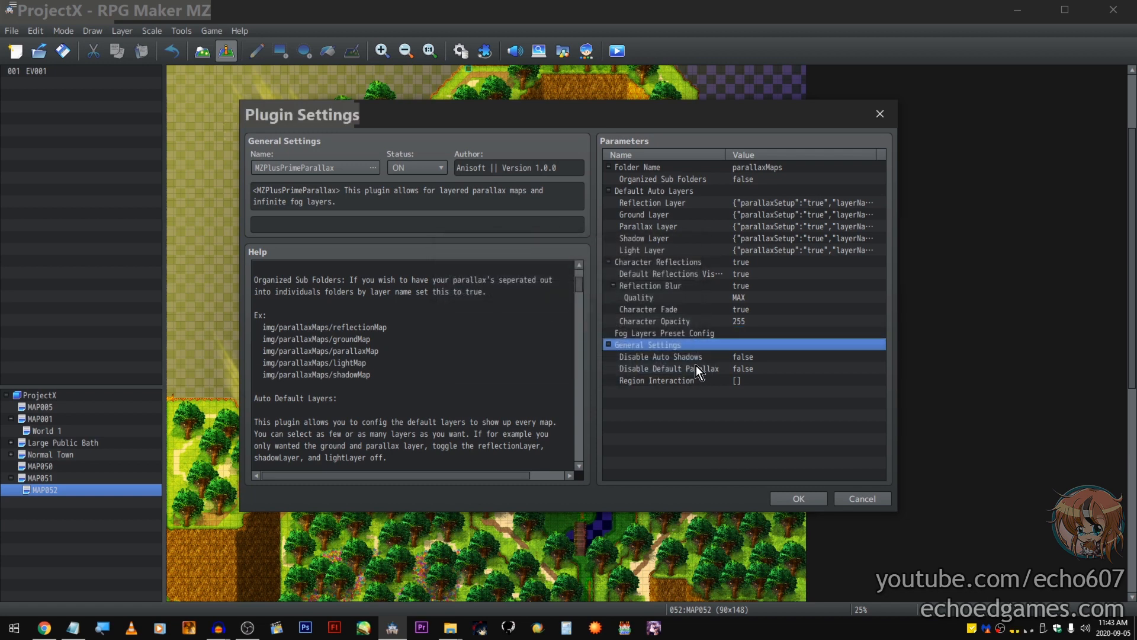
{"action": "left_click", "coordinate": [695, 360]}
{"action": "double_click", "coordinate": [695, 360]}
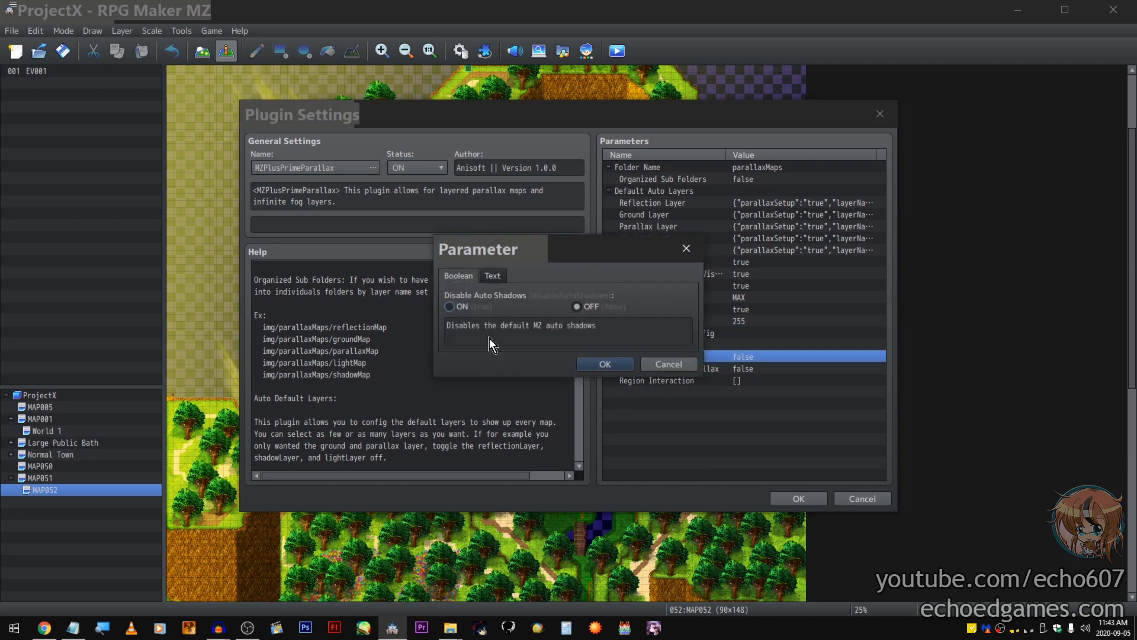
{"action": "left_click", "coordinate": [670, 364]}
{"action": "double_click", "coordinate": [669, 367]}
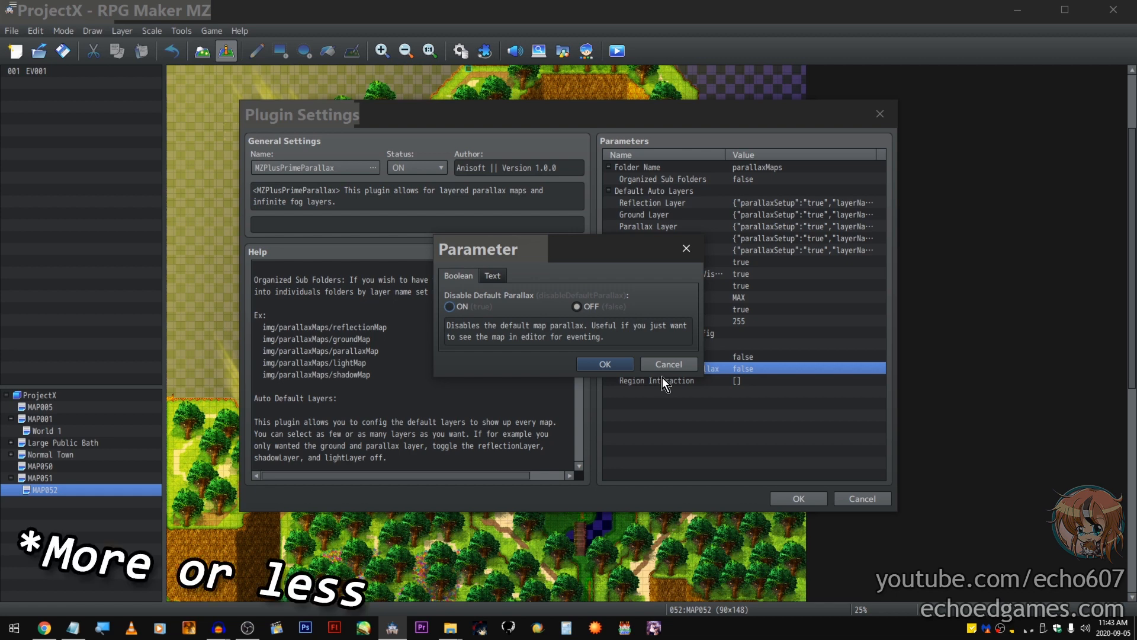
{"action": "key", "text": "Return"}
- Create a Region Interaction entry and set its Region ID to 5
{"action": "double_click", "coordinate": [667, 380]}
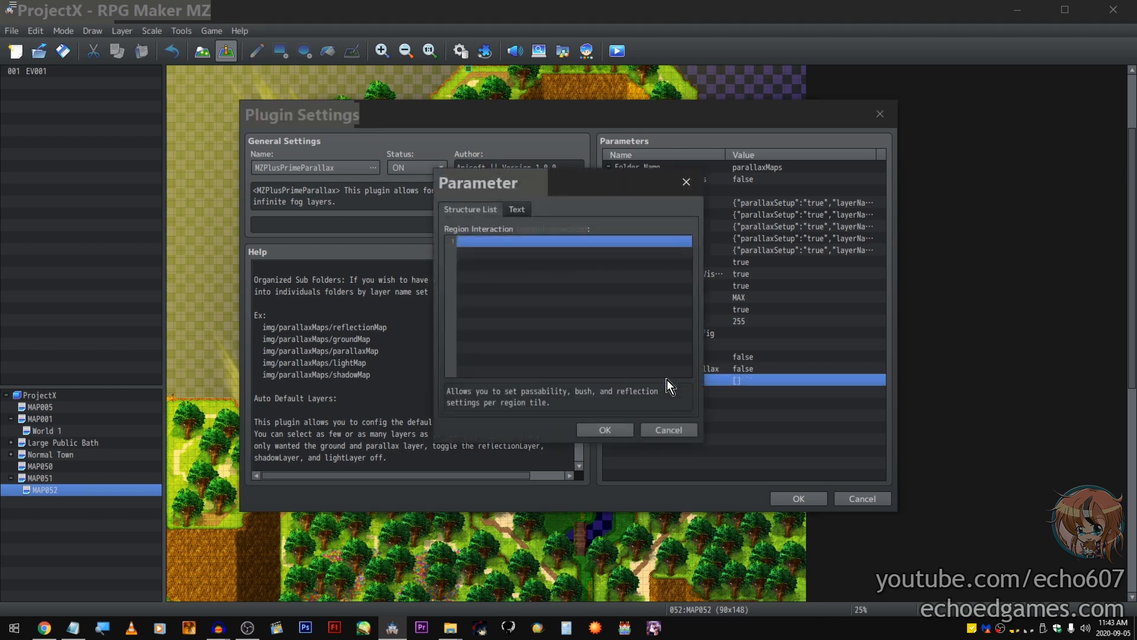
{"action": "mouse_move", "coordinate": [616, 183]}
{"action": "left_mouse_down"}
{"action": "mouse_move", "coordinate": [419, 200]}
{"action": "mouse_move", "coordinate": [652, 173]}
{"action": "mouse_move", "coordinate": [602, 179]}
{"action": "left_mouse_up"}
{"action": "double_click", "coordinate": [577, 264]}
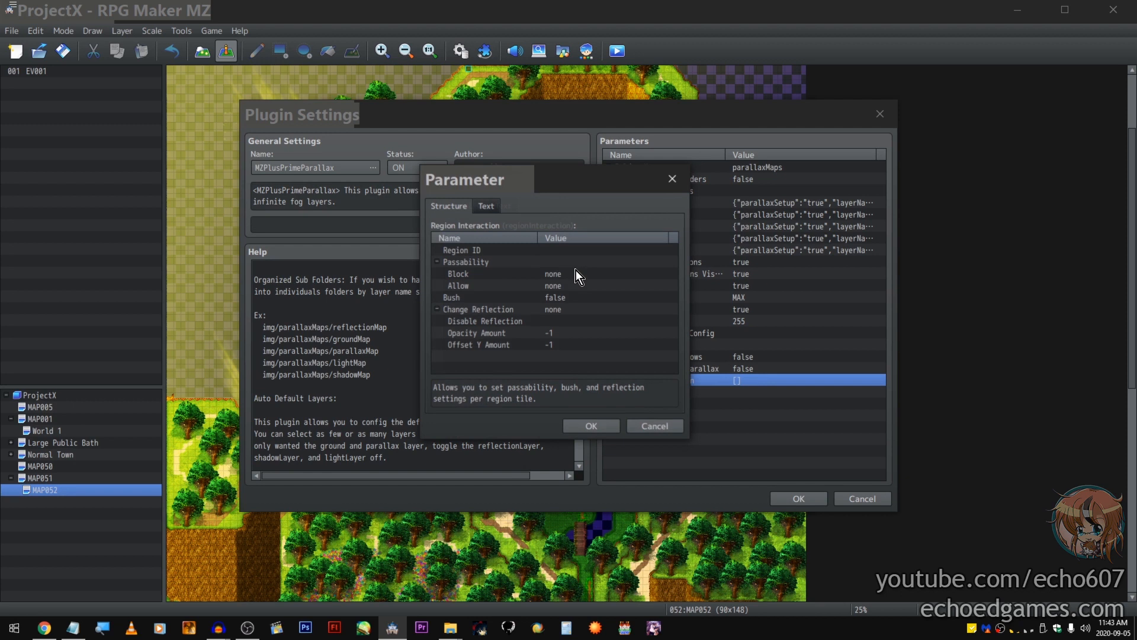
{"action": "double_click", "coordinate": [503, 250]}
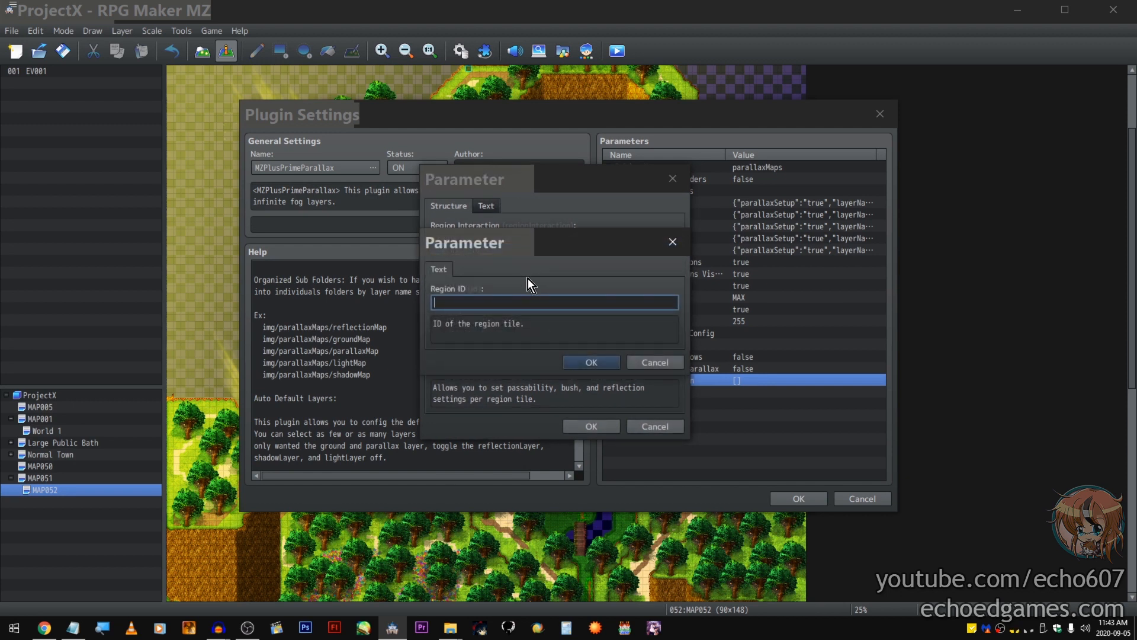
{"action": "type", "text": "5"}
{"action": "left_click", "coordinate": [577, 362]}
- Set the Passability Block option to All for region 5
{"action": "left_click", "coordinate": [535, 262]}
{"action": "double_click", "coordinate": [535, 262]}
{"action": "left_click", "coordinate": [654, 363]}
{"action": "left_click", "coordinate": [567, 274]}
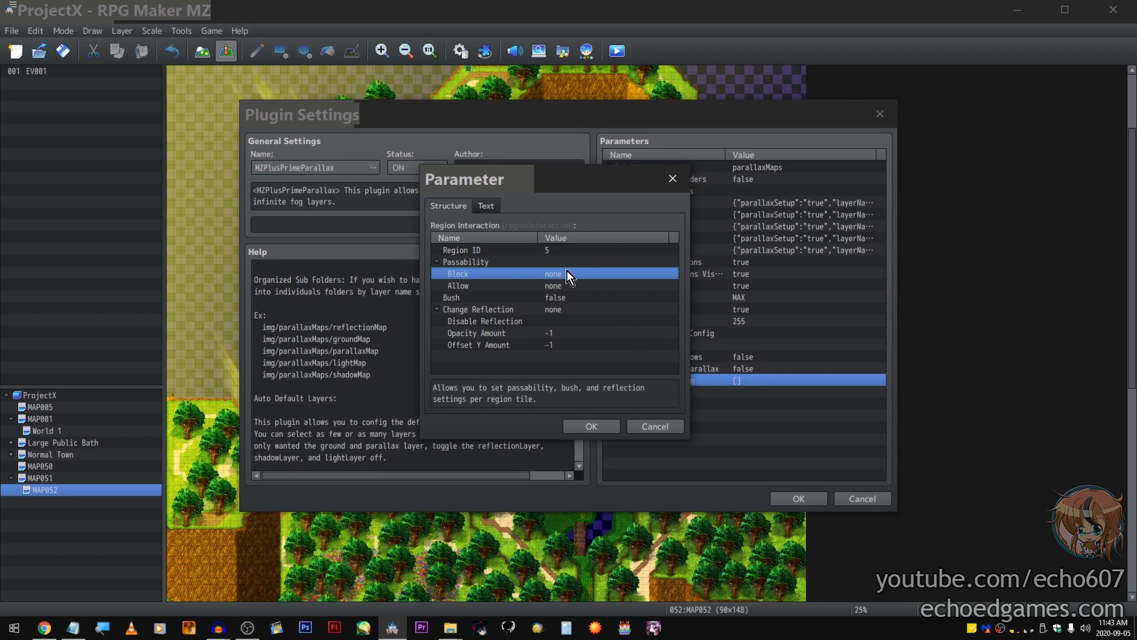
{"action": "double_click", "coordinate": [559, 273]}
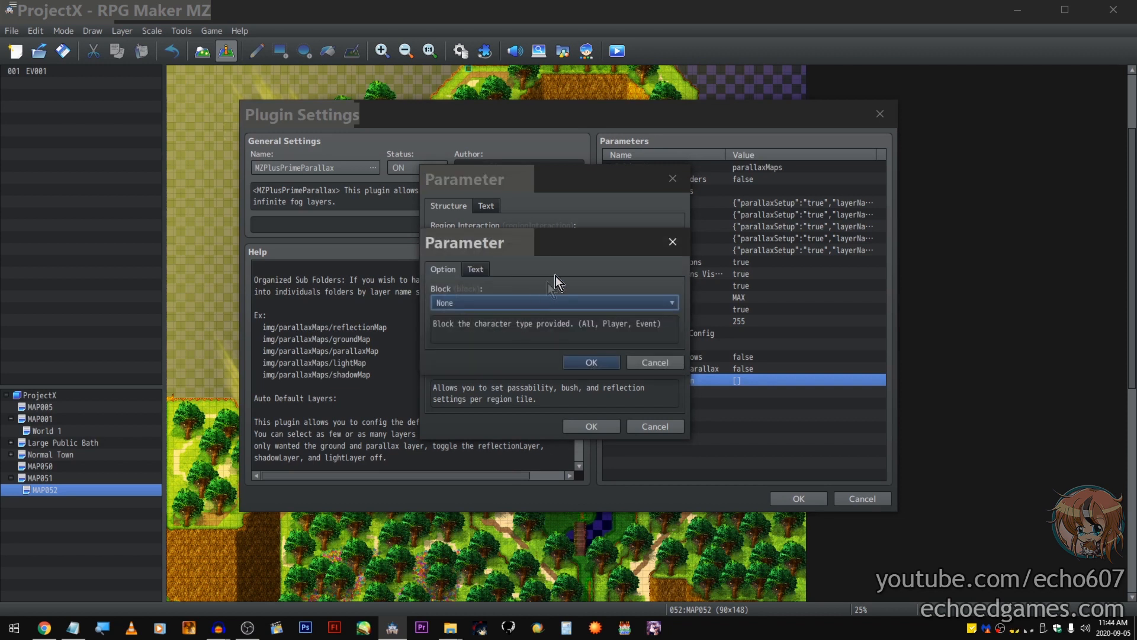
{"action": "left_click", "coordinate": [533, 302]}
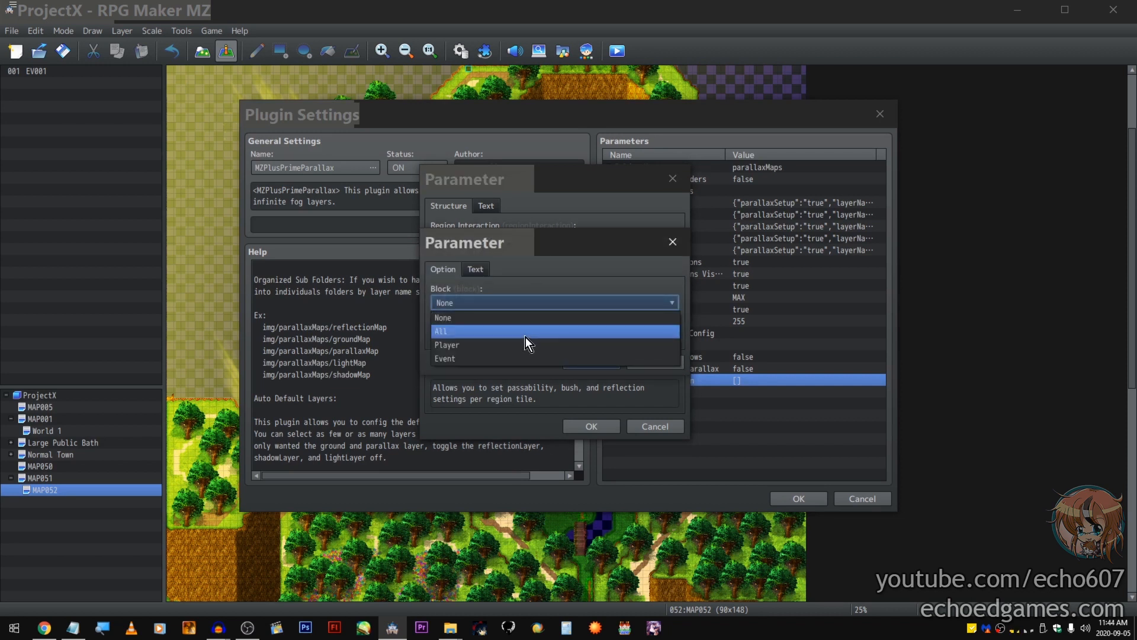
{"action": "left_click", "coordinate": [521, 333]}
{"action": "left_click", "coordinate": [590, 361]}
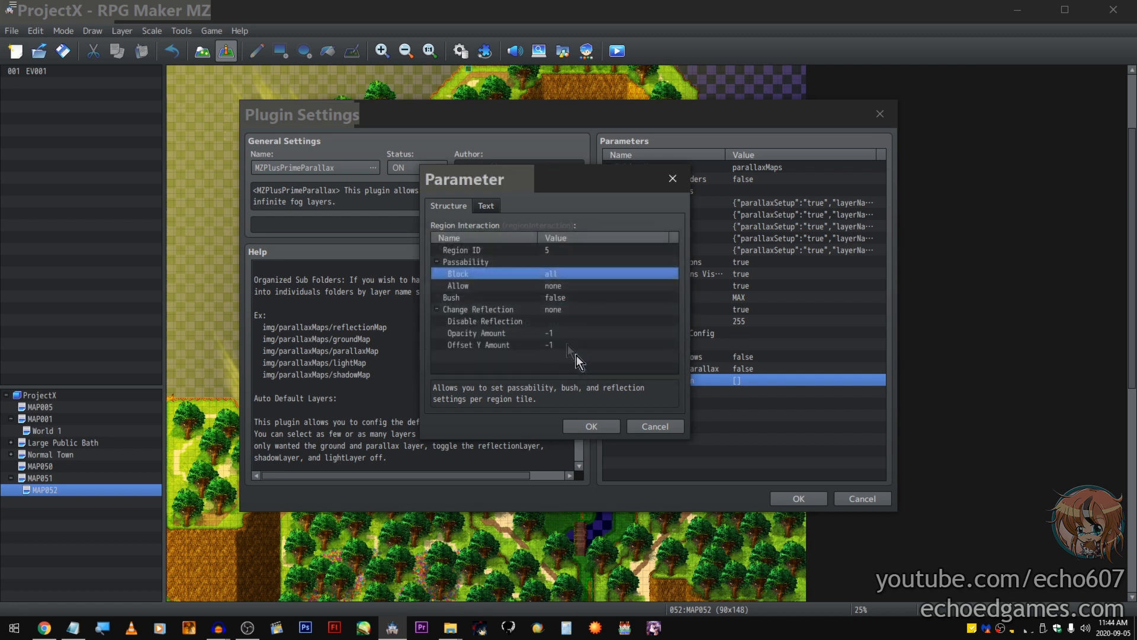
- Review the Passability Allow options for region 5, leaving the setting at None
{"action": "double_click", "coordinate": [485, 287]}
{"action": "left_click", "coordinate": [495, 303]}
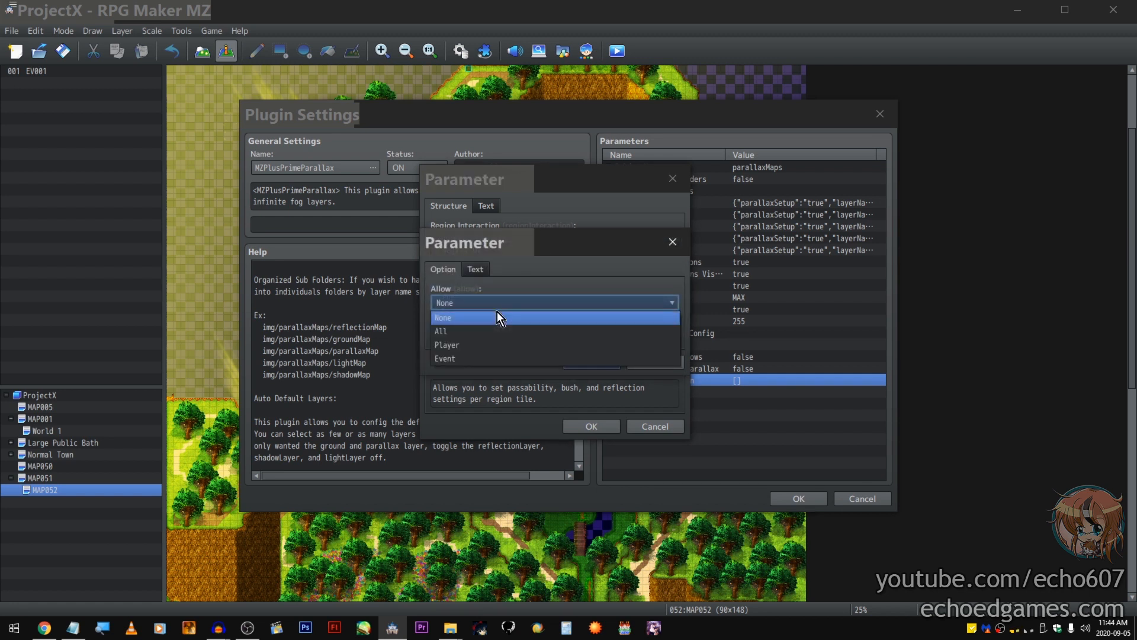
{"action": "left_click", "coordinate": [496, 315]}
{"action": "left_click", "coordinate": [654, 361]}
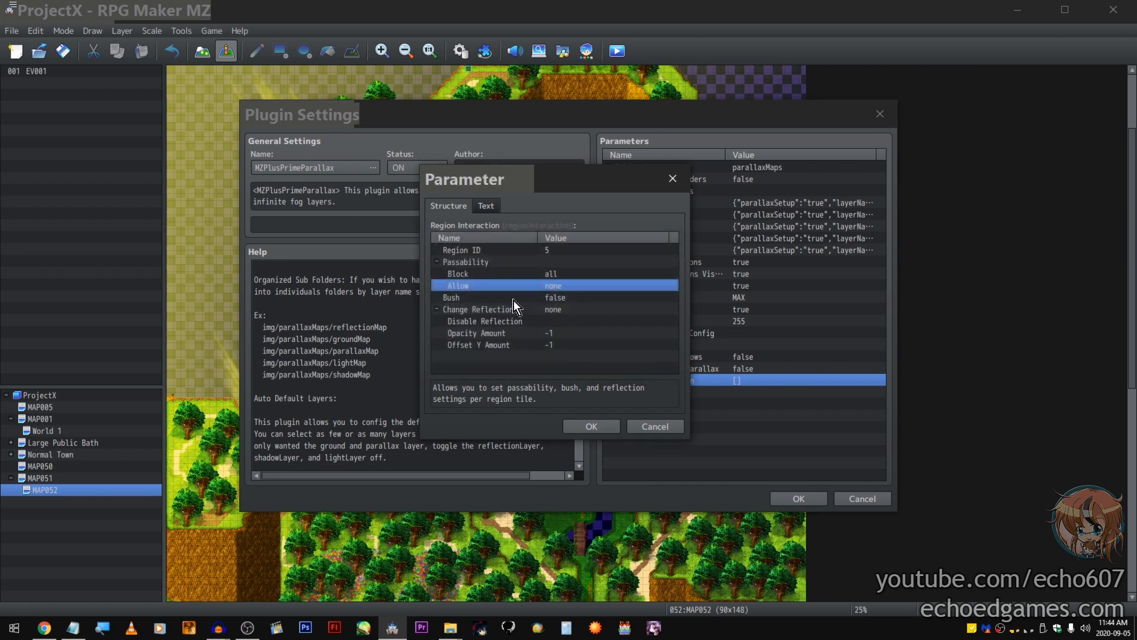
- Turn Bush ON for the region 5 interaction
{"action": "double_click", "coordinate": [513, 300]}
{"action": "left_click", "coordinate": [447, 304]}
{"action": "left_click", "coordinate": [584, 355]}
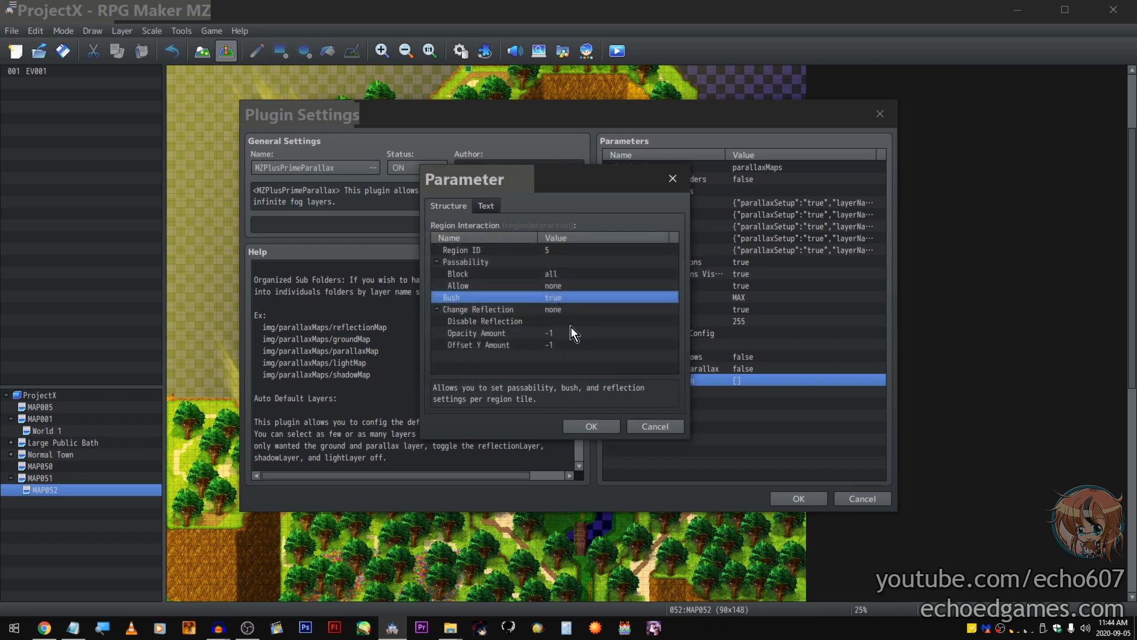
- Examine the Change Reflection options and the Disable Reflection, Opacity Amount and Offset Y Amount parameters for region 5
{"action": "double_click", "coordinate": [566, 309]}
{"action": "left_click", "coordinate": [560, 304]}
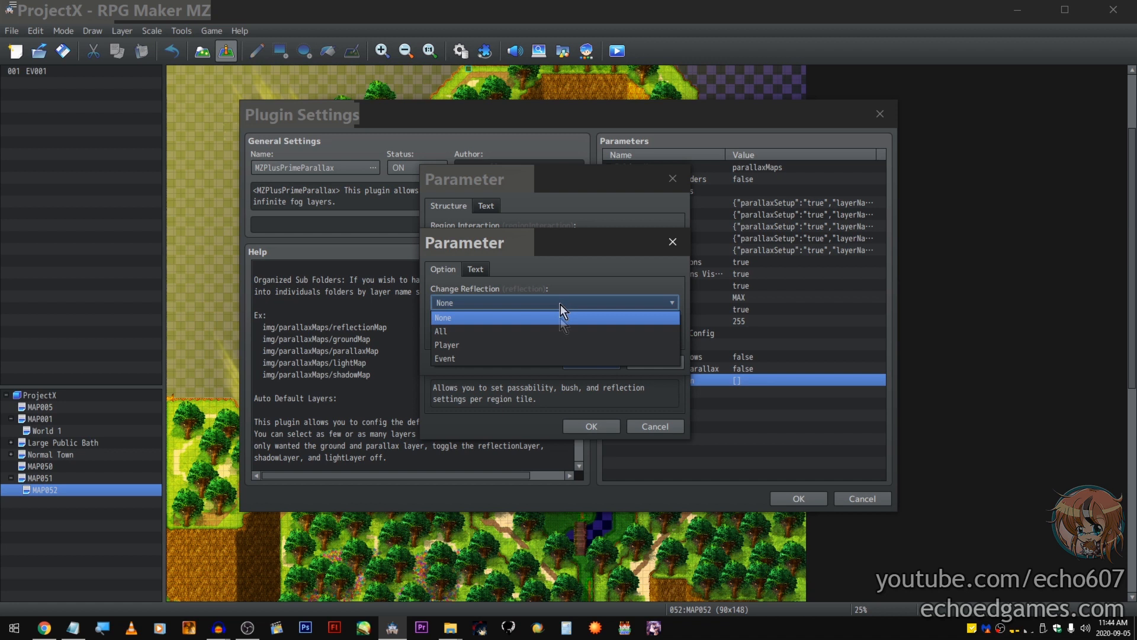
{"action": "left_click", "coordinate": [601, 361]}
{"action": "left_click", "coordinate": [598, 360]}
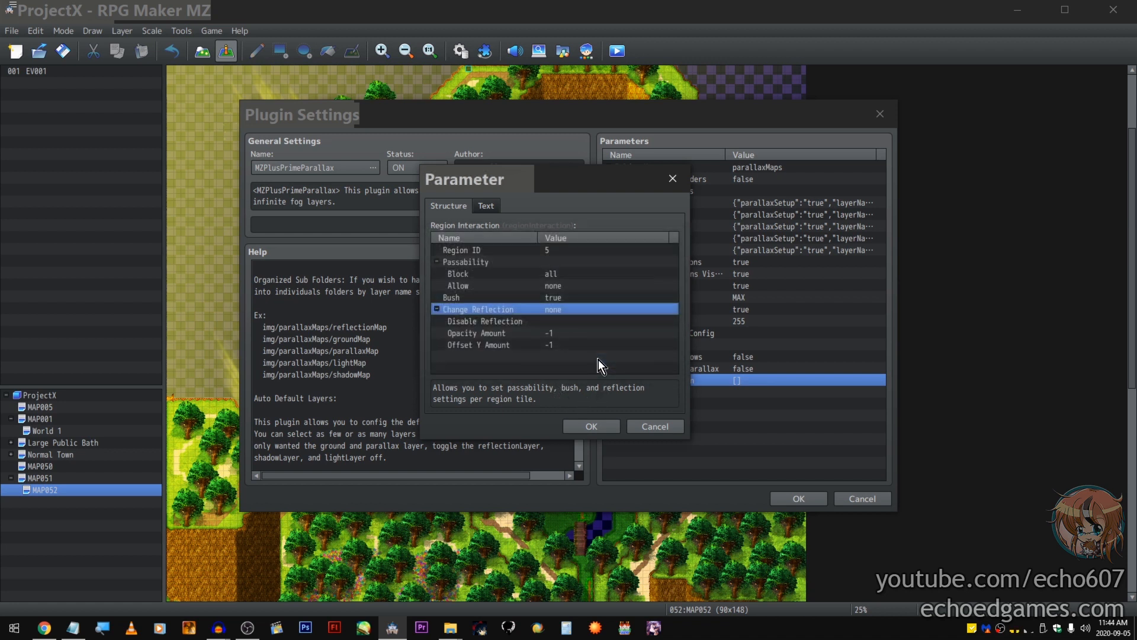
{"action": "double_click", "coordinate": [579, 322]}
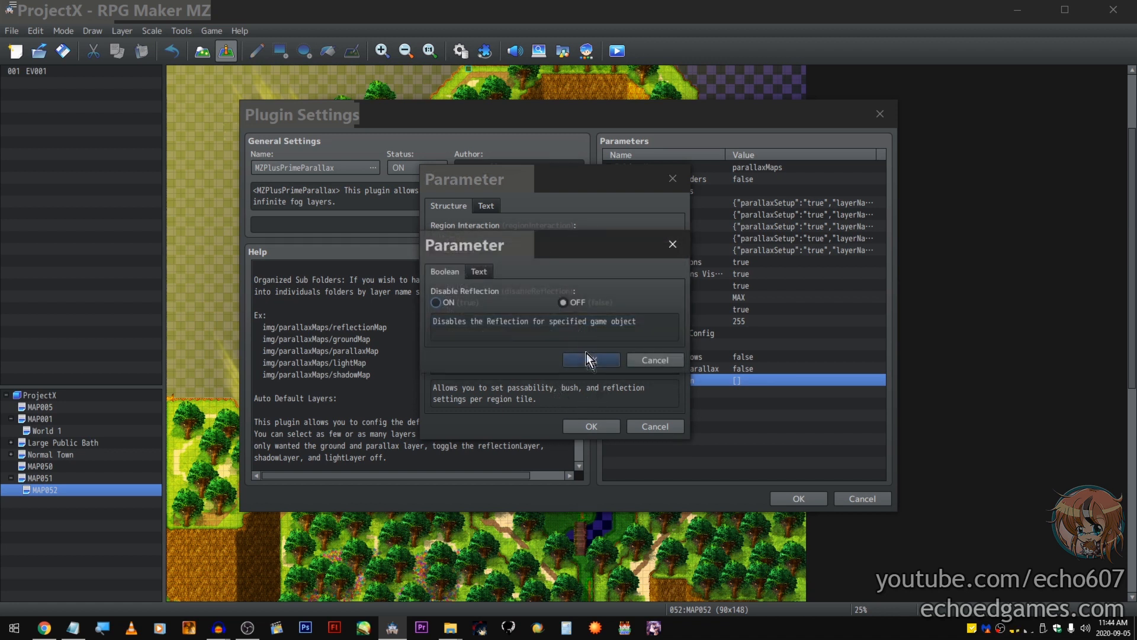
{"action": "left_click", "coordinate": [655, 360]}
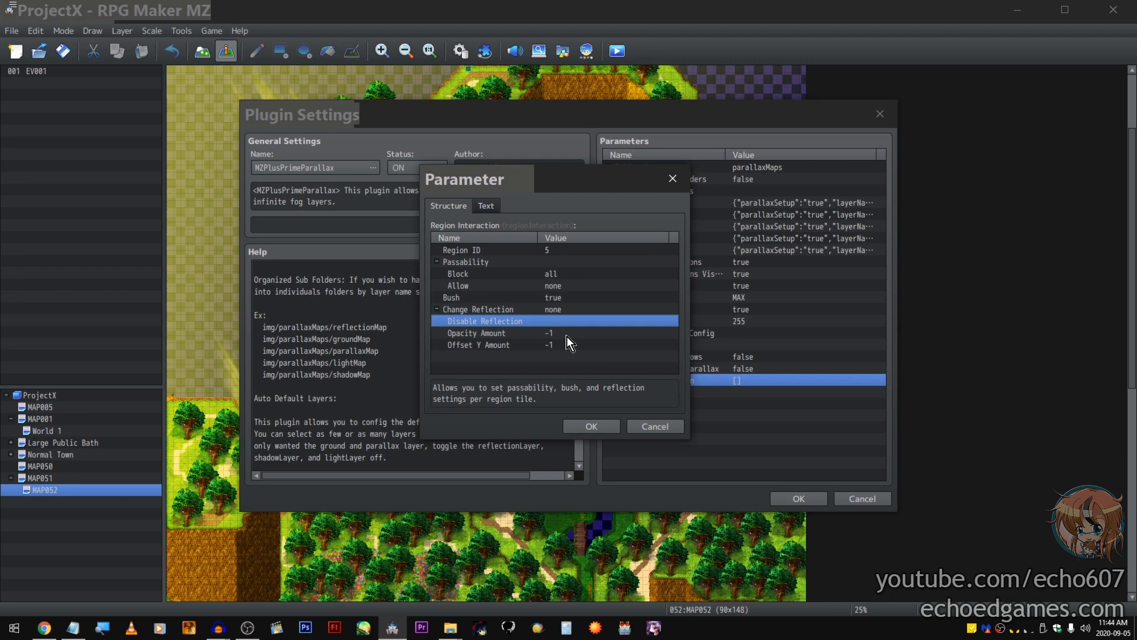
{"action": "double_click", "coordinate": [567, 336]}
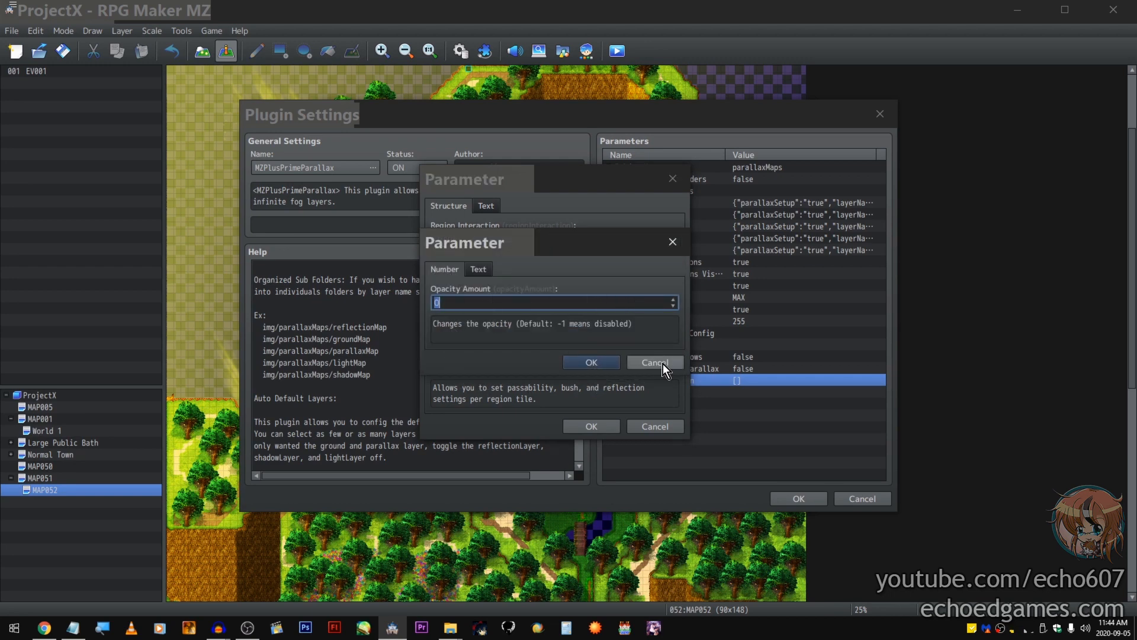
{"action": "left_click", "coordinate": [658, 363]}
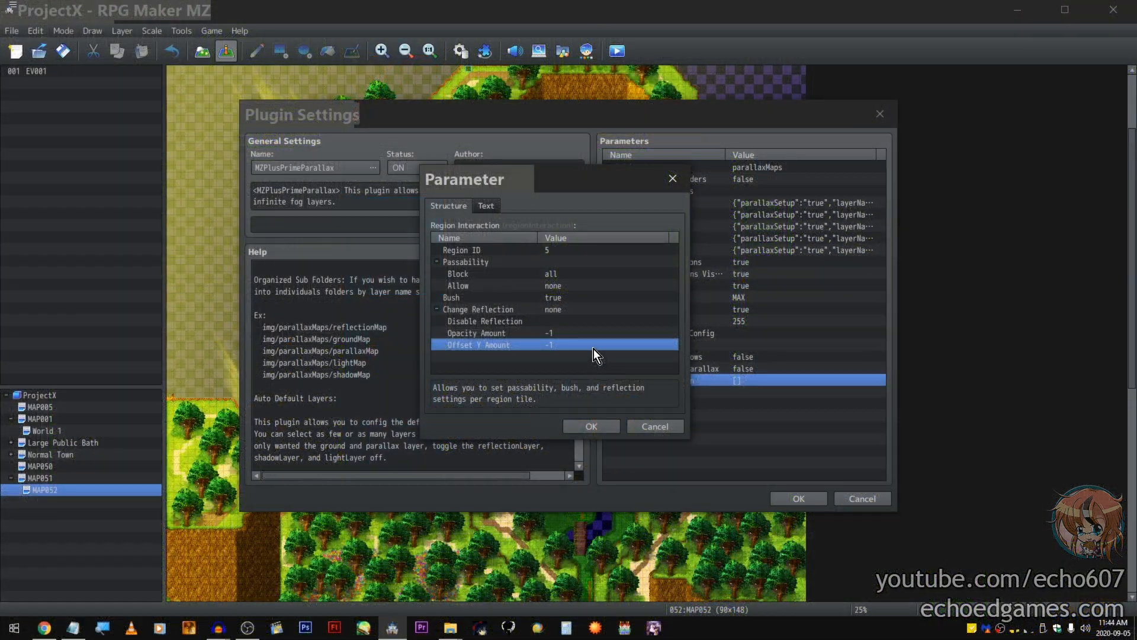
{"action": "double_click", "coordinate": [593, 348]}
{"action": "type", "text": "0"}
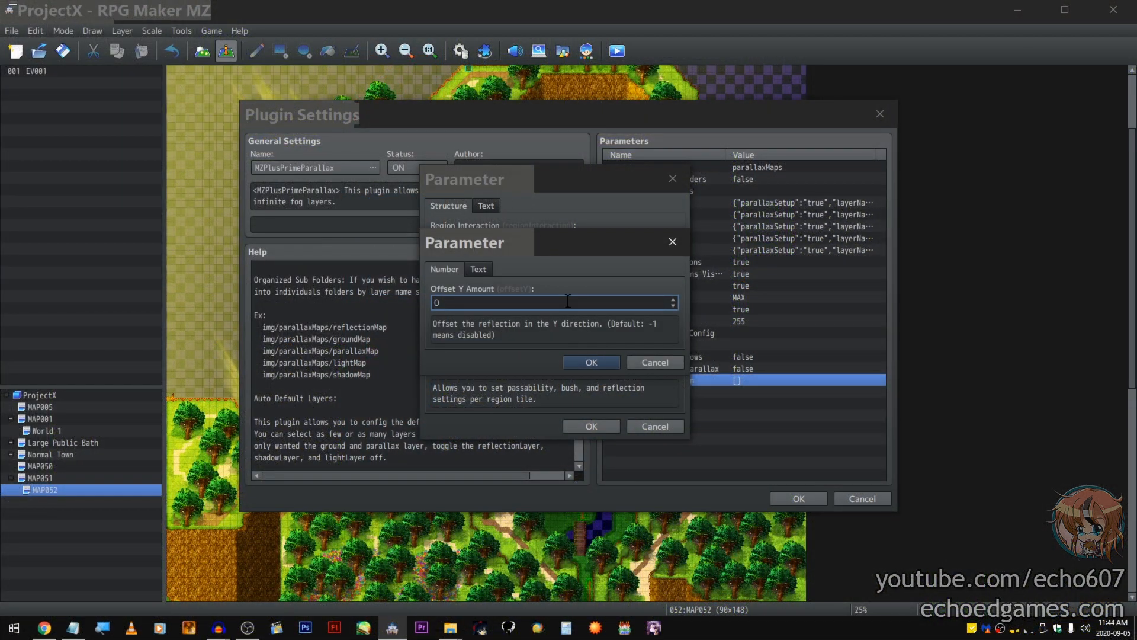
{"action": "left_click_drag", "start_coordinate": [570, 237], "coordinate": [734, 183]}
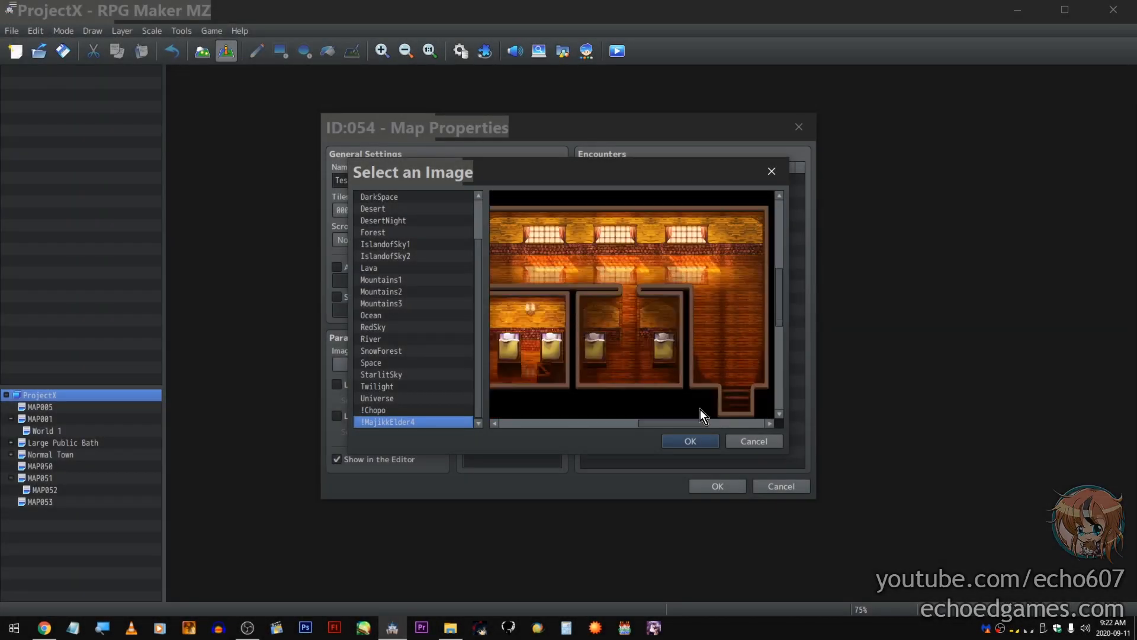
- Use !MajikkElder4 as the parallax background image of map 054, set the map height to 44, and accept the map properties
{"action": "left_click", "coordinate": [693, 440]}
{"action": "left_click", "coordinate": [535, 209]}
{"action": "type", "text": "44"}
{"action": "left_click", "coordinate": [714, 485]}
- Create a new event on an empty tile of map 054 and open it in the Event Editor
{"action": "scroll", "coordinate": [772, 351], "scroll_direction": "down", "scroll_amount": 3}
{"action": "scroll", "coordinate": [772, 351], "scroll_direction": "down", "scroll_amount": 4, "text": "ctrl"}
{"action": "scroll", "coordinate": [783, 361], "scroll_direction": "up", "scroll_amount": 3, "text": "ctrl"}
{"action": "scroll", "coordinate": [774, 344], "scroll_direction": "down", "scroll_amount": 3}
{"action": "scroll", "coordinate": [775, 343], "scroll_direction": "down", "scroll_amount": 2}
{"action": "double_click", "coordinate": [468, 261]}
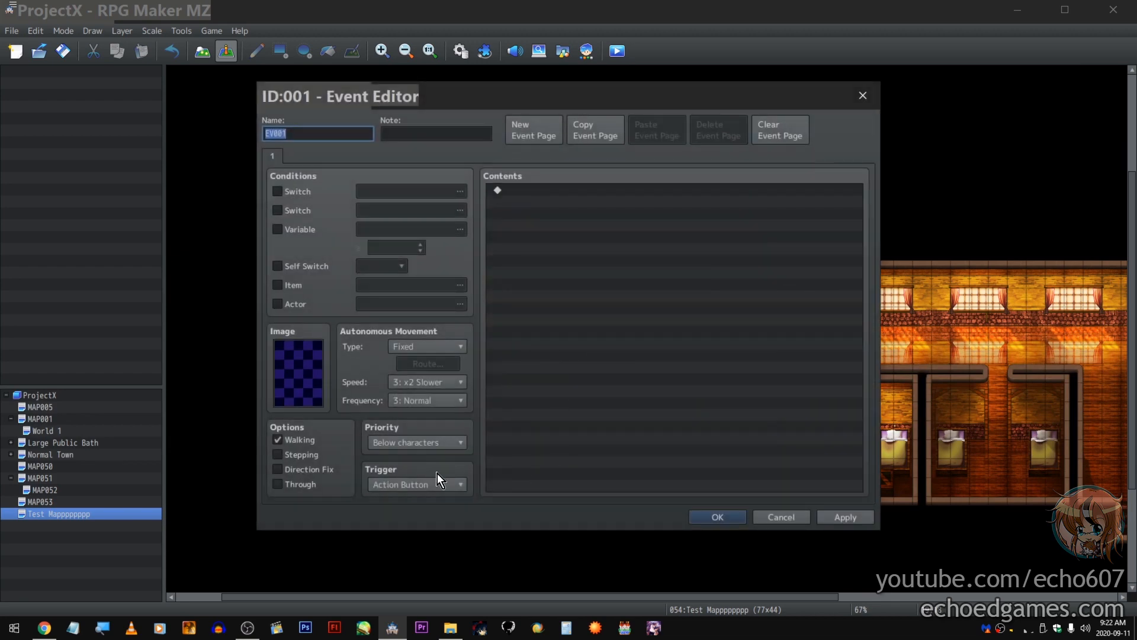
- Start a Plugin Command in the event's contents and select the MZPlusPrimeParallax plugin for it
{"action": "double_click", "coordinate": [585, 229]}
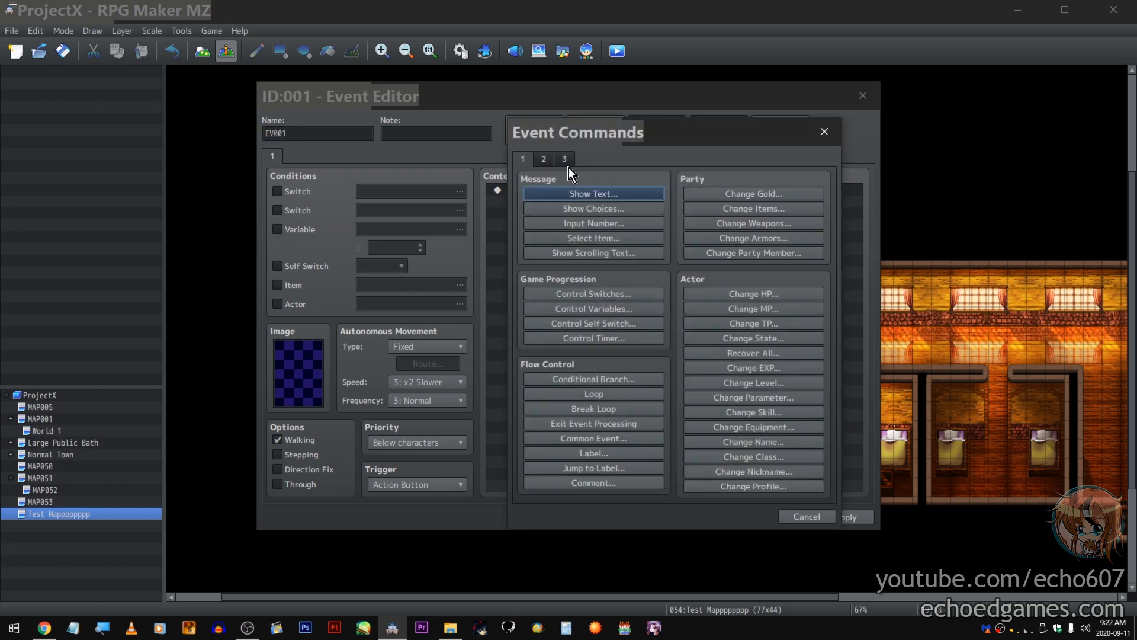
{"action": "left_click", "coordinate": [564, 159]}
{"action": "left_click", "coordinate": [771, 483]}
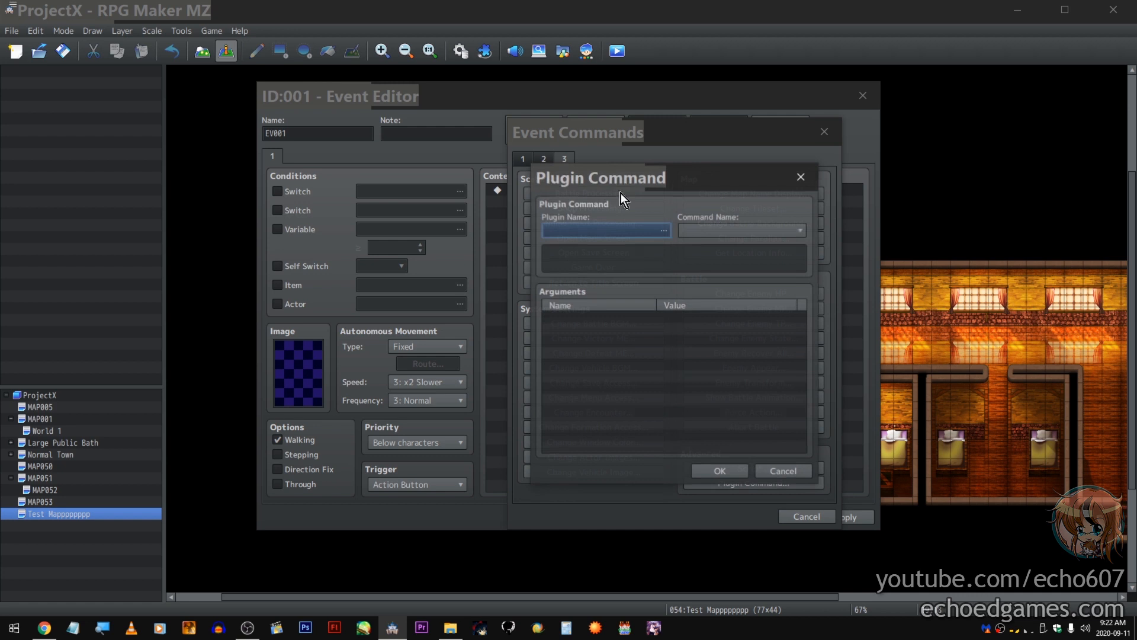
{"action": "double_click", "coordinate": [595, 230]}
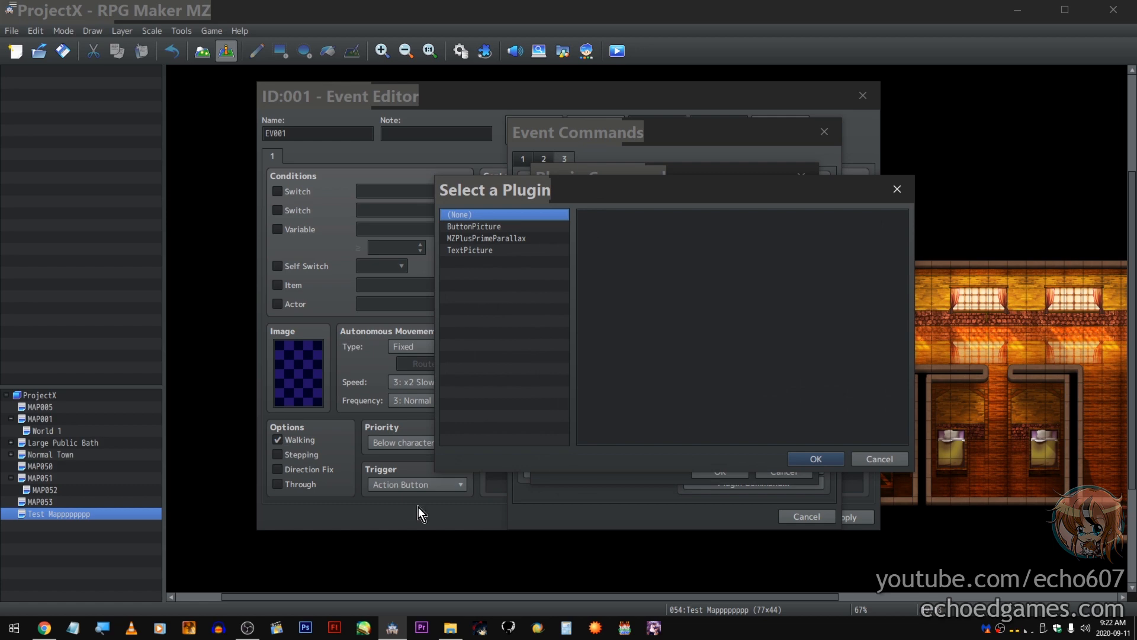
{"action": "left_click", "coordinate": [542, 240]}
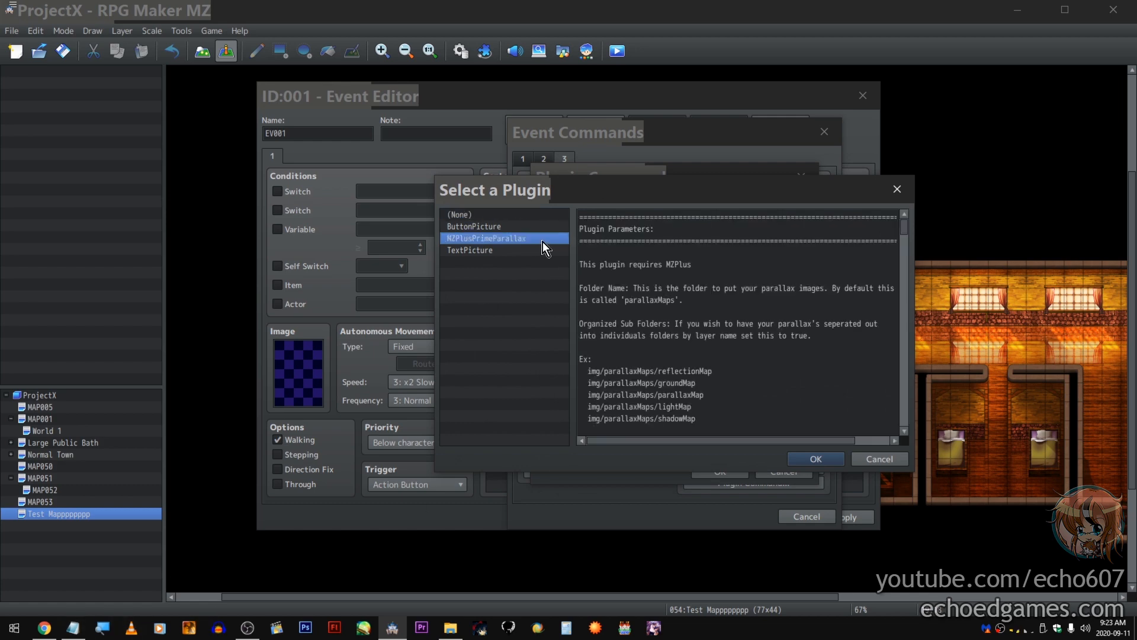
{"action": "double_click", "coordinate": [542, 240]}
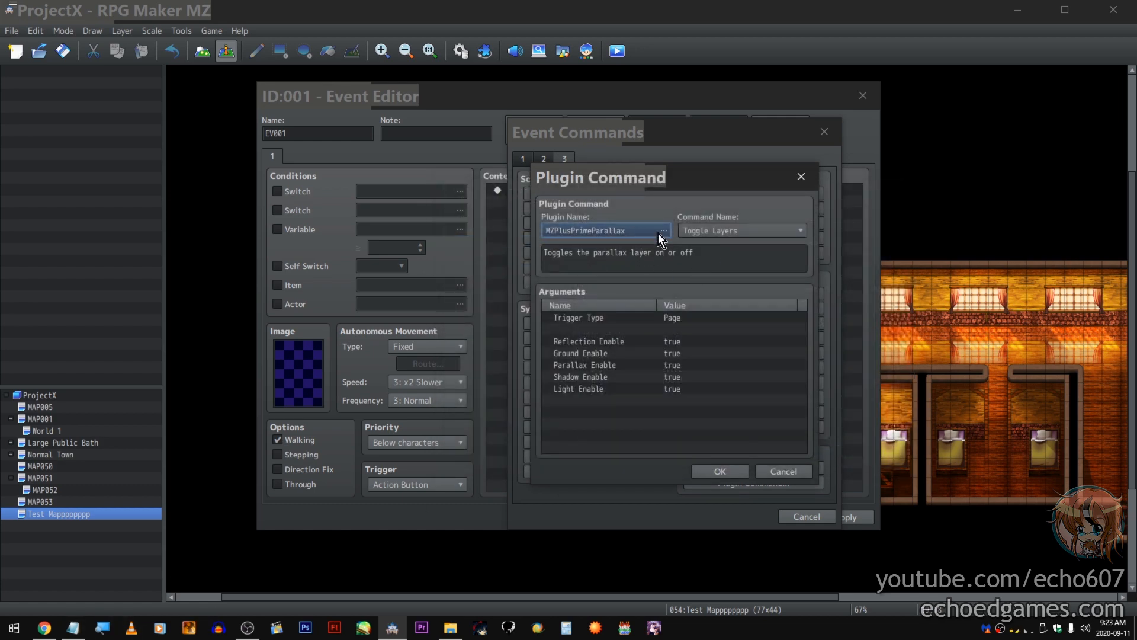
- Review the plugin's available commands, keep Toggle Layers, and inspect its Reflection Enable argument without changing it
{"action": "left_click", "coordinate": [773, 230]}
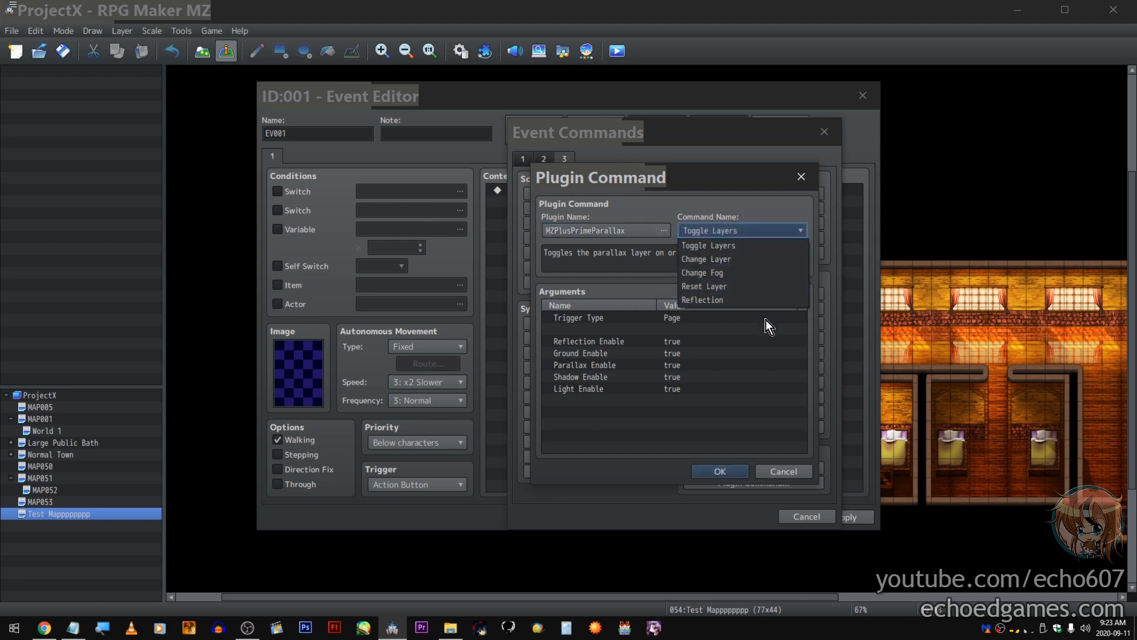
{"action": "left_click", "coordinate": [758, 248]}
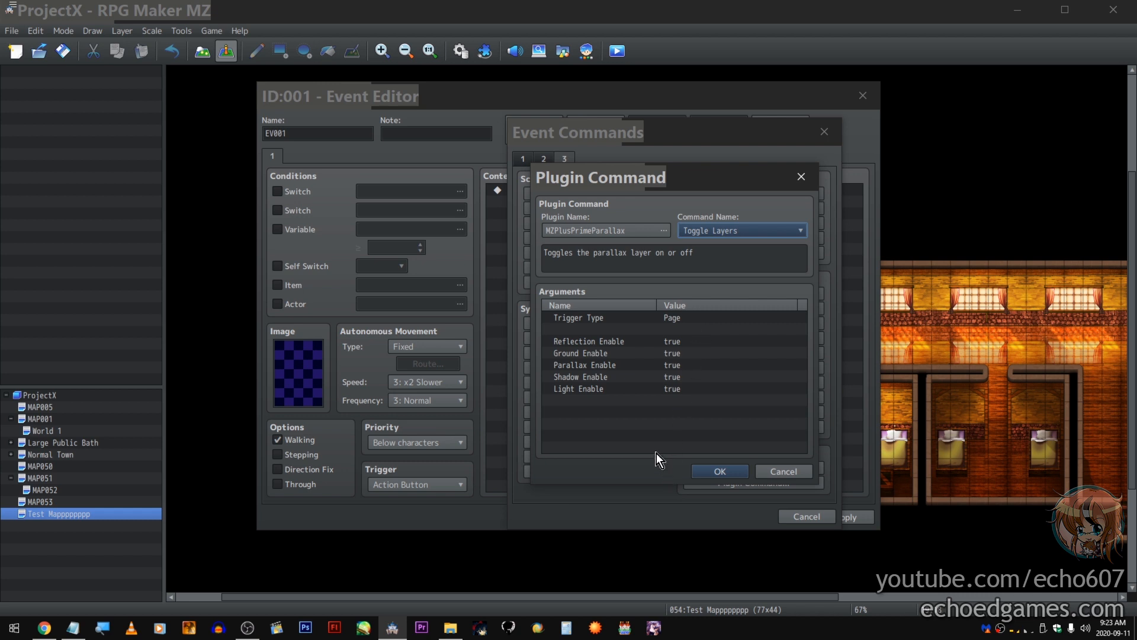
{"action": "left_click_drag", "start_coordinate": [657, 384], "coordinate": [658, 340]}
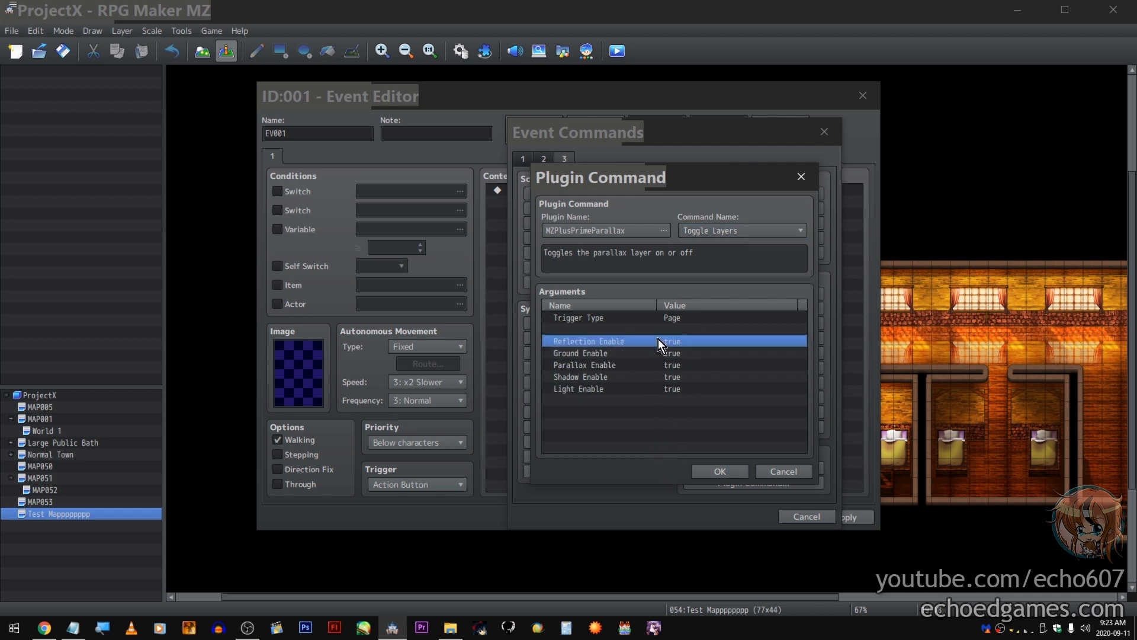
{"action": "double_click", "coordinate": [658, 339]}
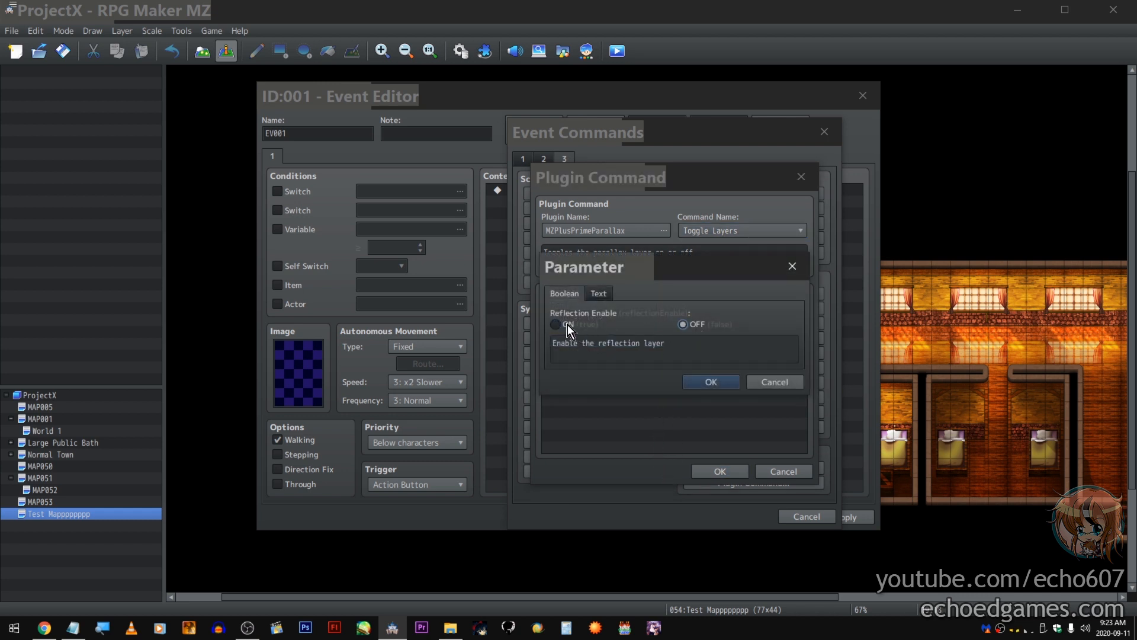
{"action": "left_click", "coordinate": [793, 381]}
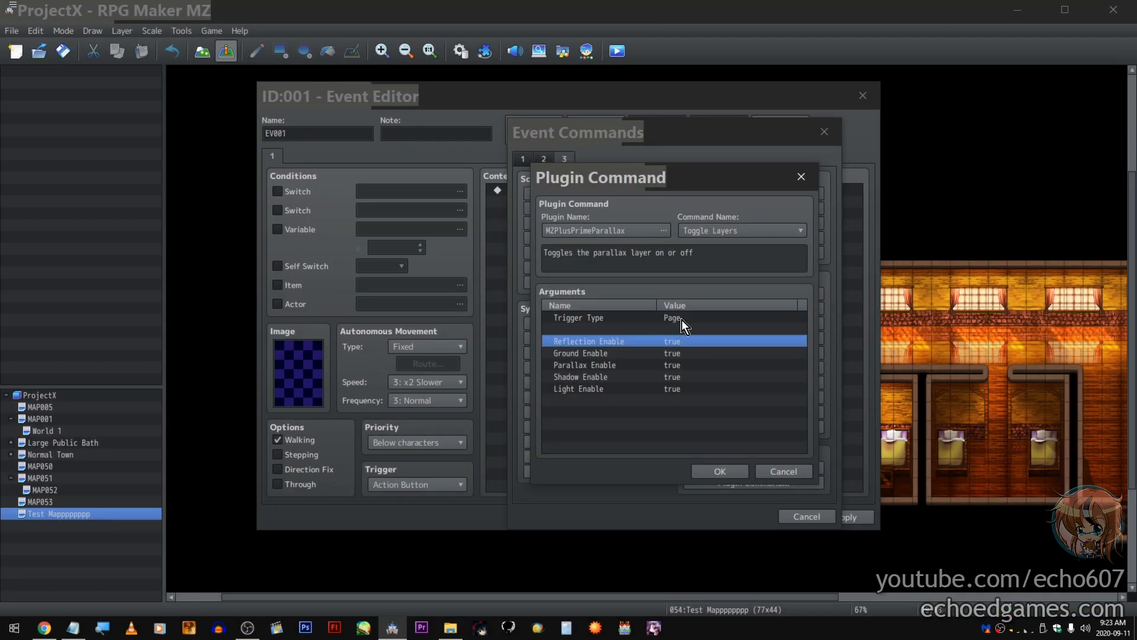
- Examine the Page and EventTrigger options of the Toggle Layers command's Trigger Type argument
{"action": "left_click", "coordinate": [681, 319]}
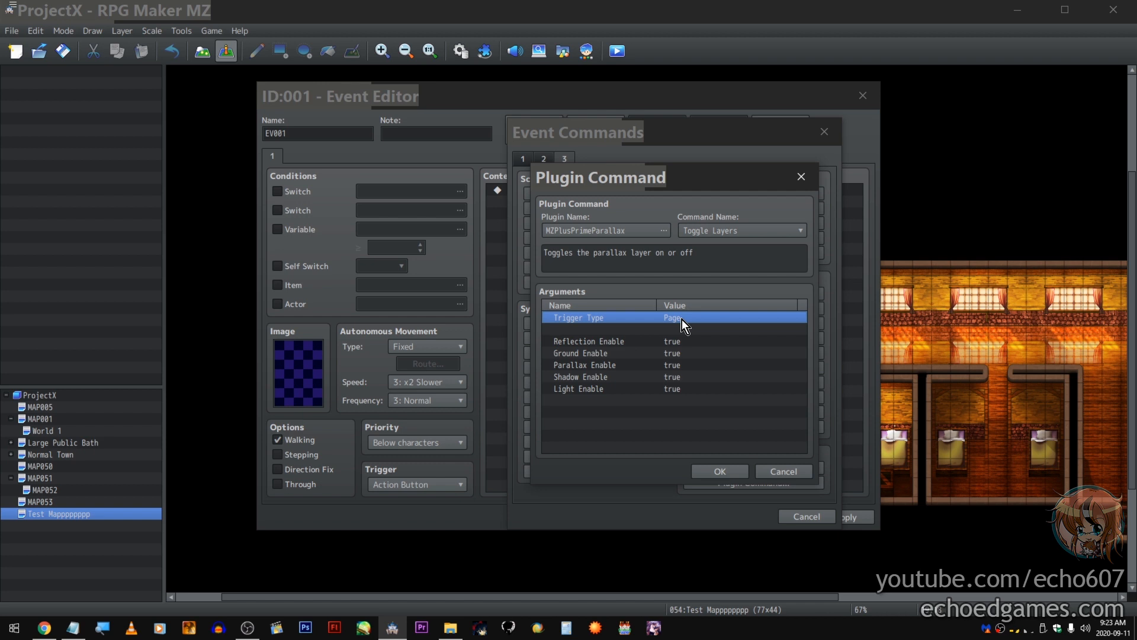
{"action": "double_click", "coordinate": [681, 318]}
{"action": "left_click", "coordinate": [644, 328]}
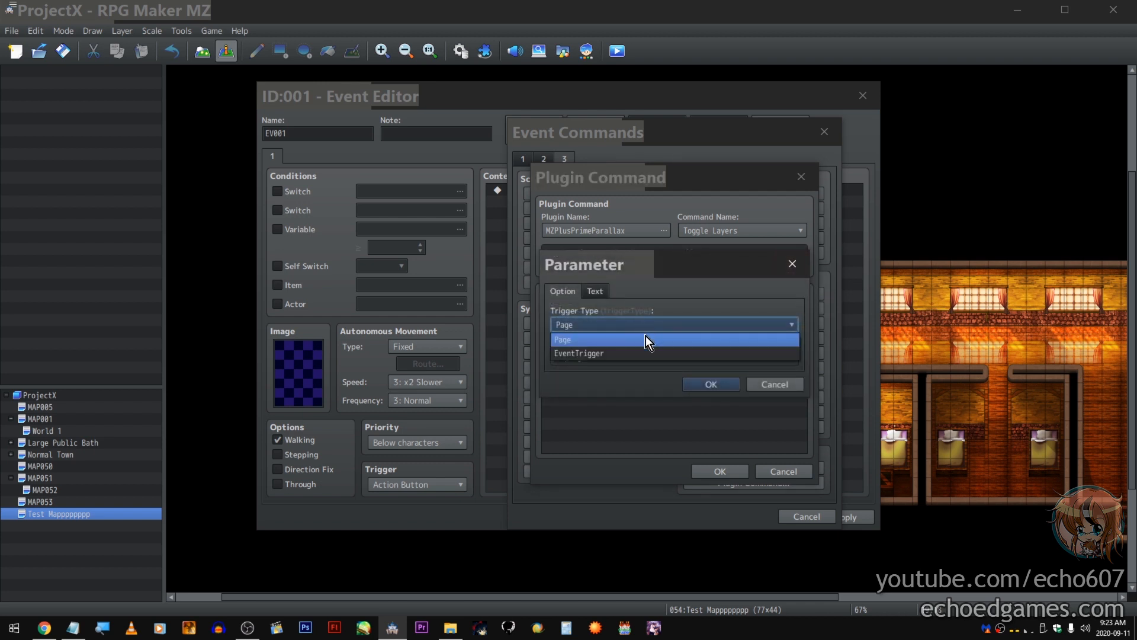
{"action": "left_click", "coordinate": [648, 340]}
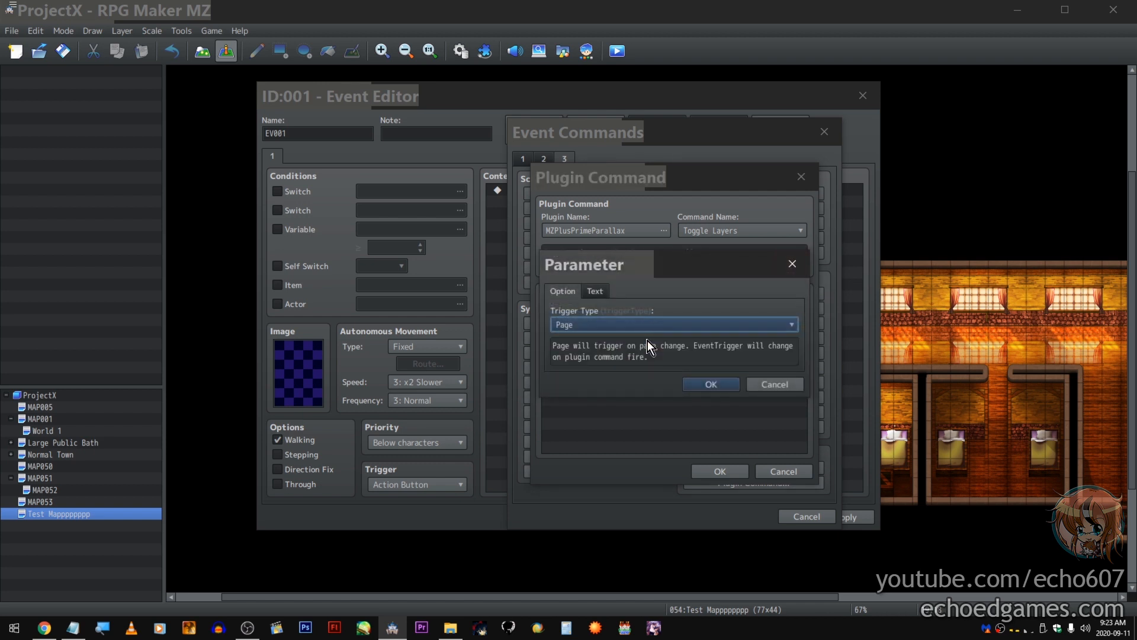
{"action": "scroll", "coordinate": [671, 322], "scroll_direction": "down", "scroll_amount": 1}
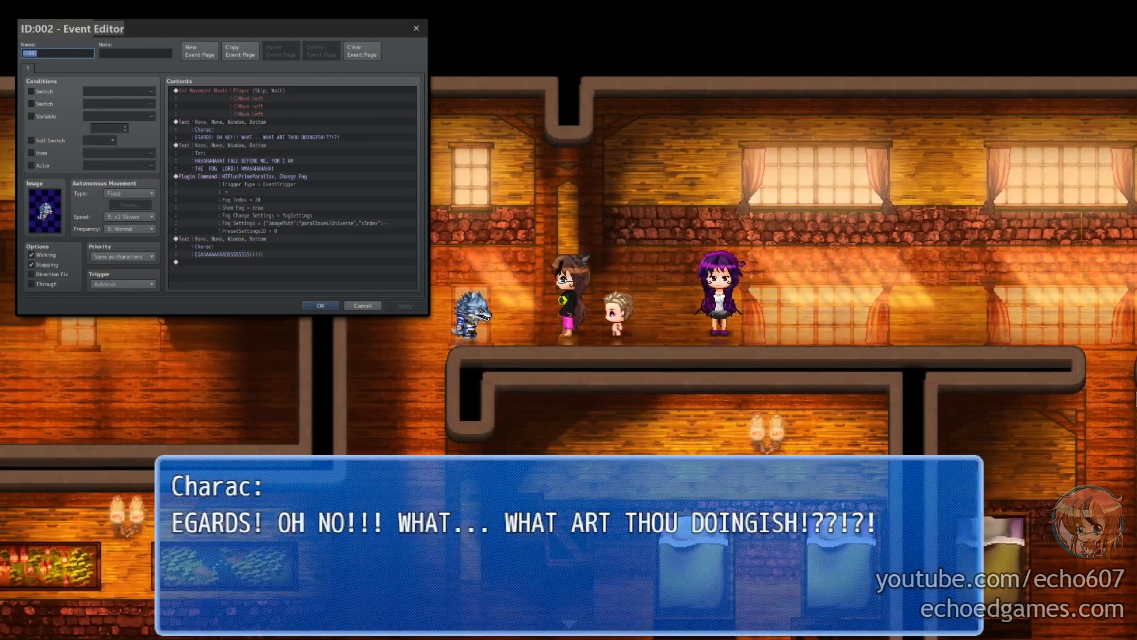
- Advance the in-game dialogue of the Change Fog demonstration event
{"action": "key", "text": "Return"}
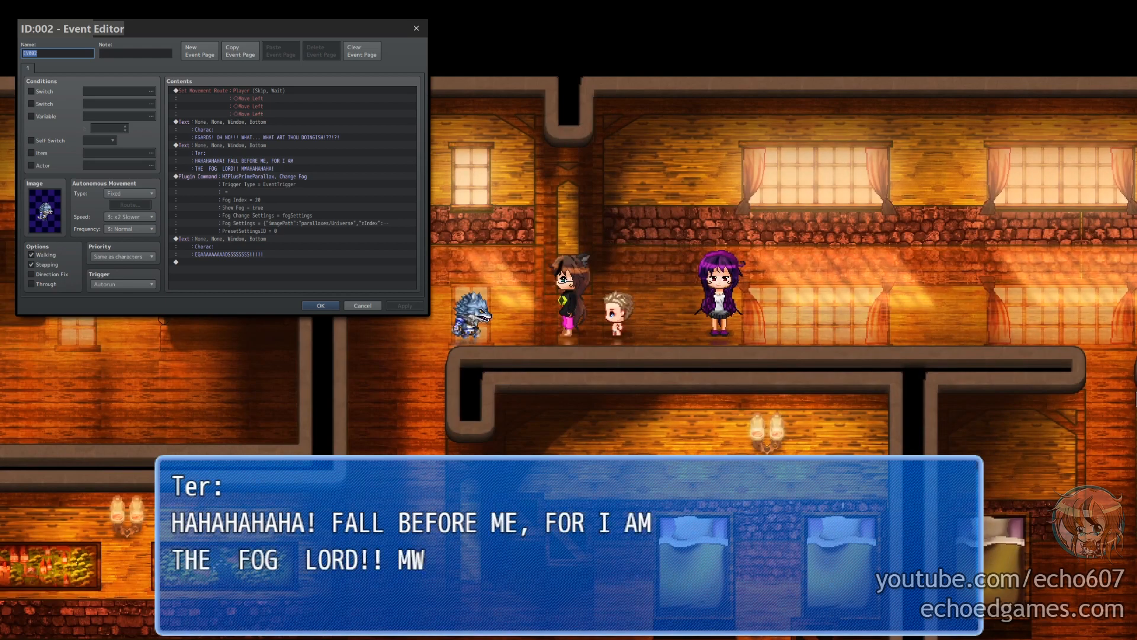
{"action": "key", "text": "Return"}
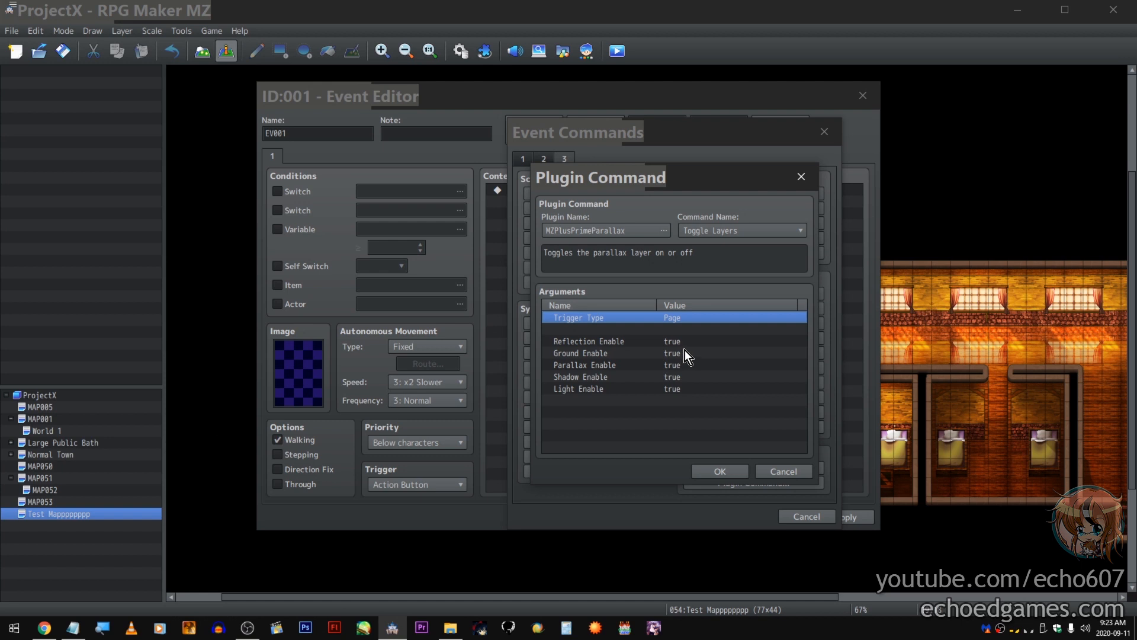
- Switch the plugin command to Change Layer and review its Trigger Type options, keeping Page
{"action": "left_click", "coordinate": [727, 237]}
{"action": "left_click", "coordinate": [728, 264]}
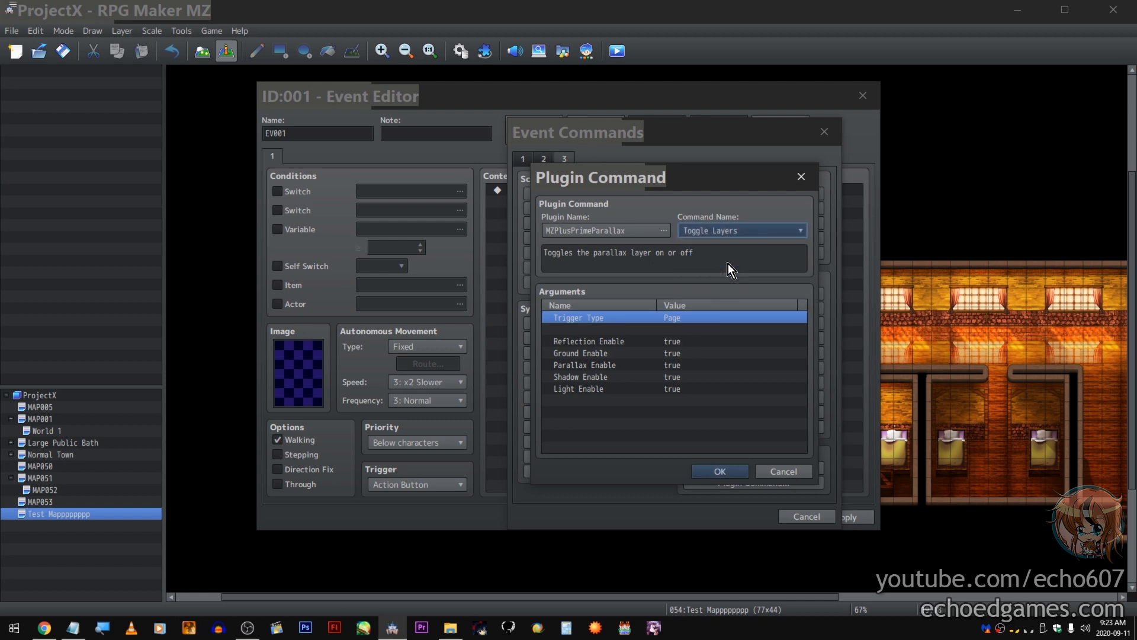
{"action": "double_click", "coordinate": [711, 322]}
{"action": "left_click", "coordinate": [685, 328]}
{"action": "left_click", "coordinate": [686, 353]}
{"action": "scroll", "coordinate": [688, 326], "scroll_direction": "up", "scroll_amount": 1}
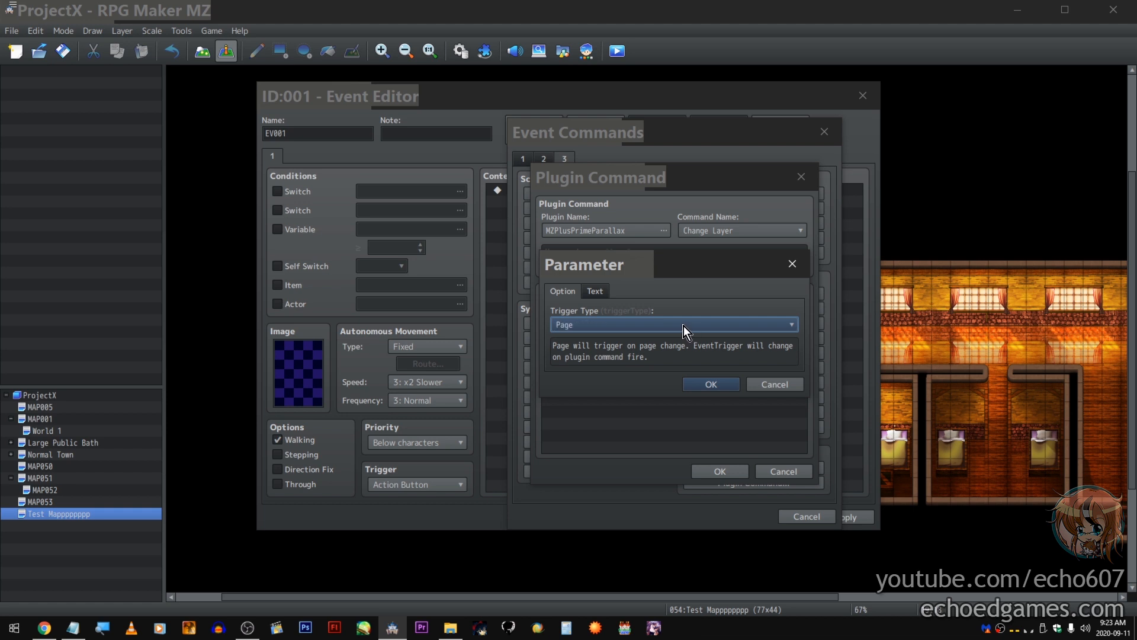
{"action": "left_click", "coordinate": [784, 385]}
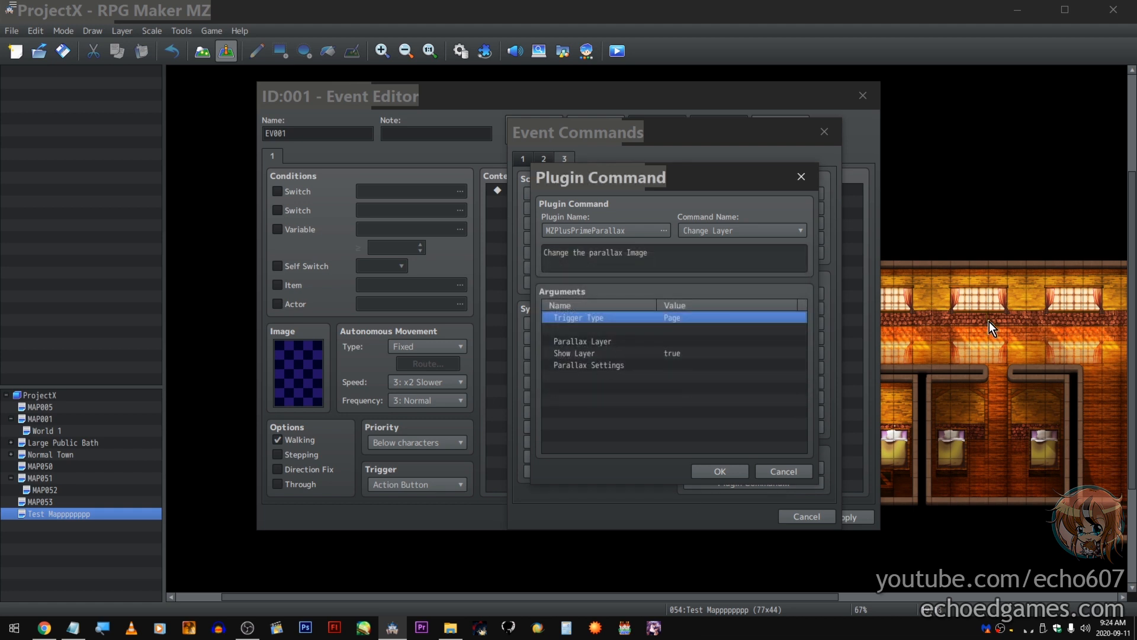
- Set the Change Layer command's Parallax Layer argument to Parallax
{"action": "double_click", "coordinate": [672, 340]}
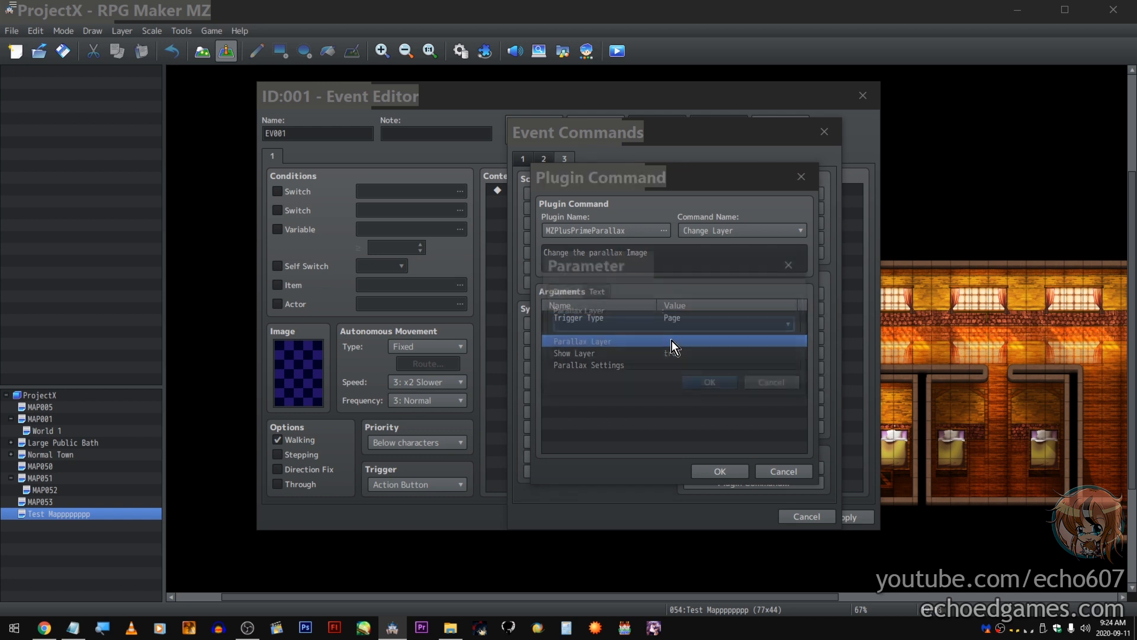
{"action": "left_click", "coordinate": [670, 328]}
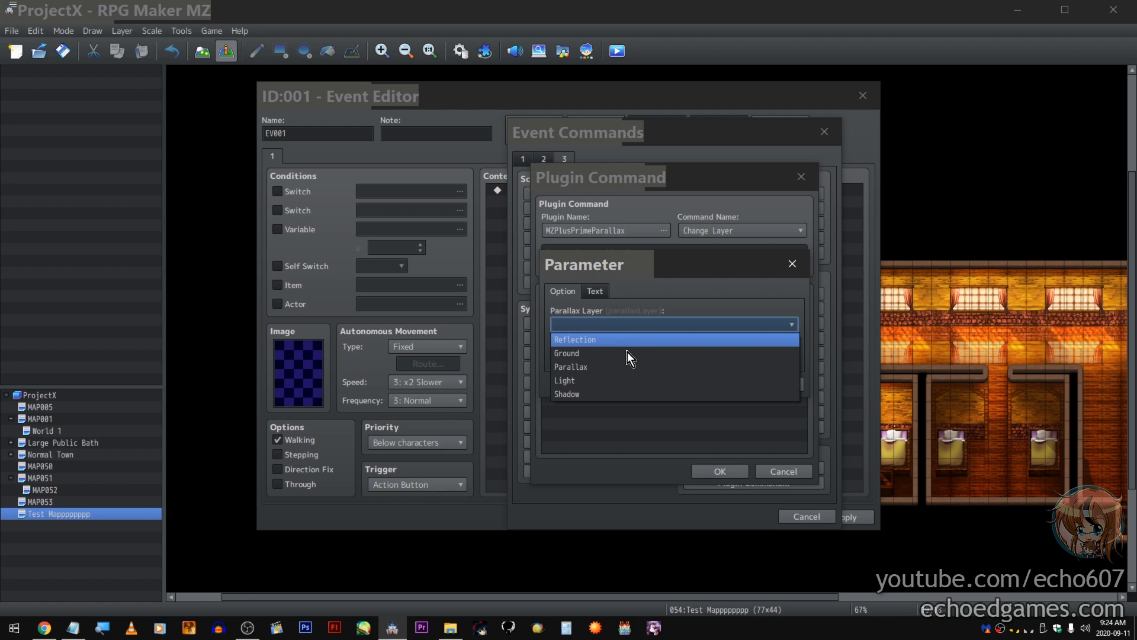
{"action": "left_click", "coordinate": [624, 367]}
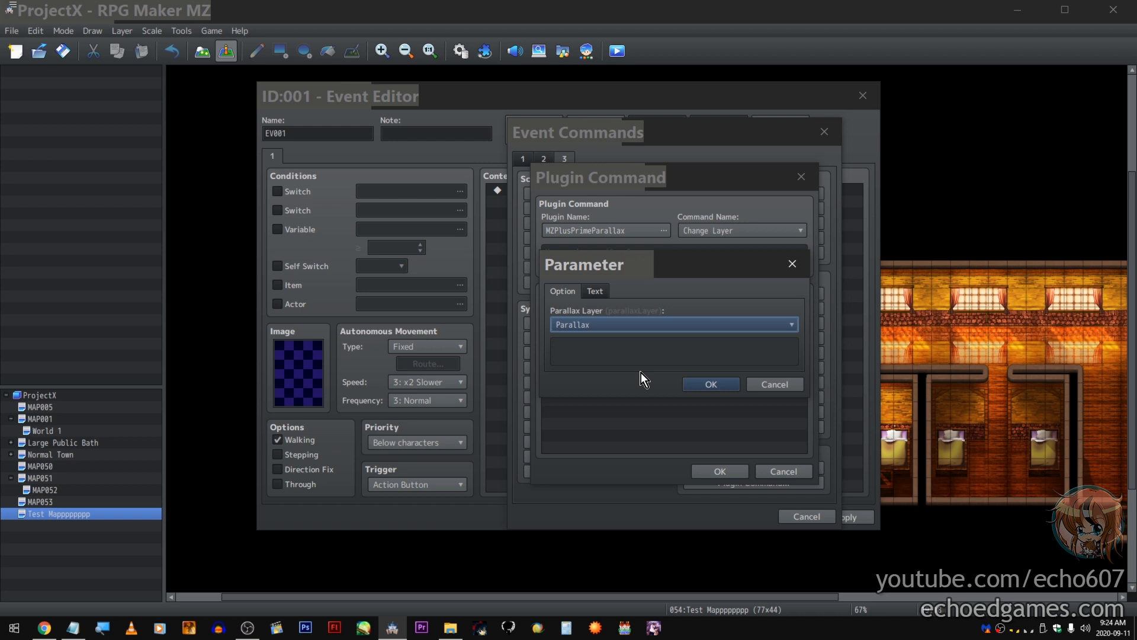
{"action": "left_click", "coordinate": [700, 386]}
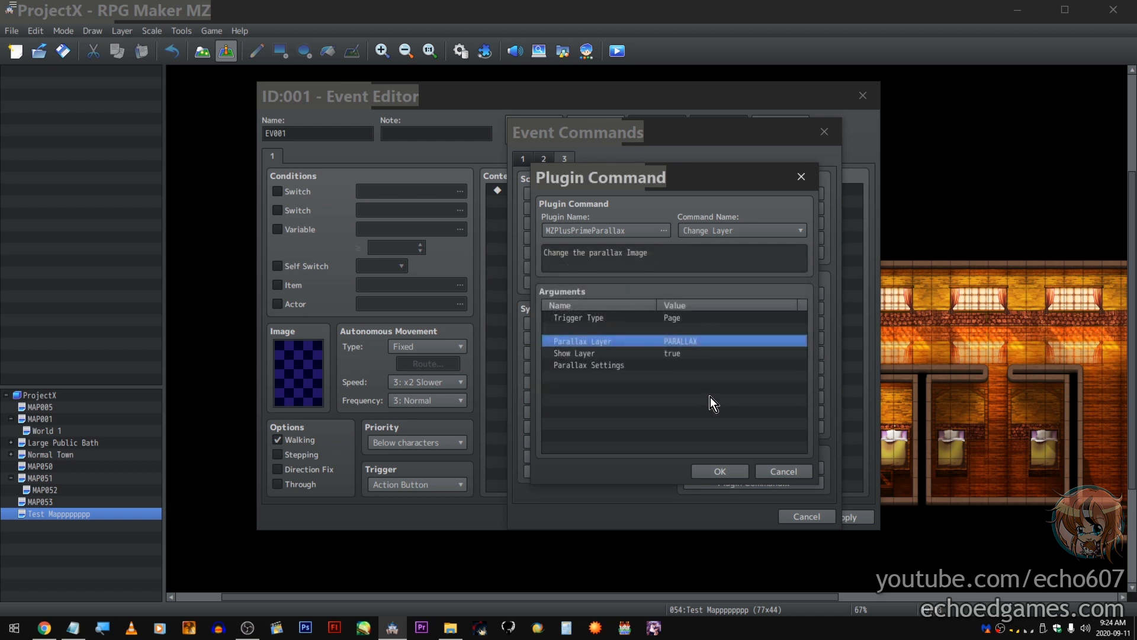
- Review the ON and OFF options of the Change Layer command's Show Layer argument without changing it
{"action": "double_click", "coordinate": [627, 354]}
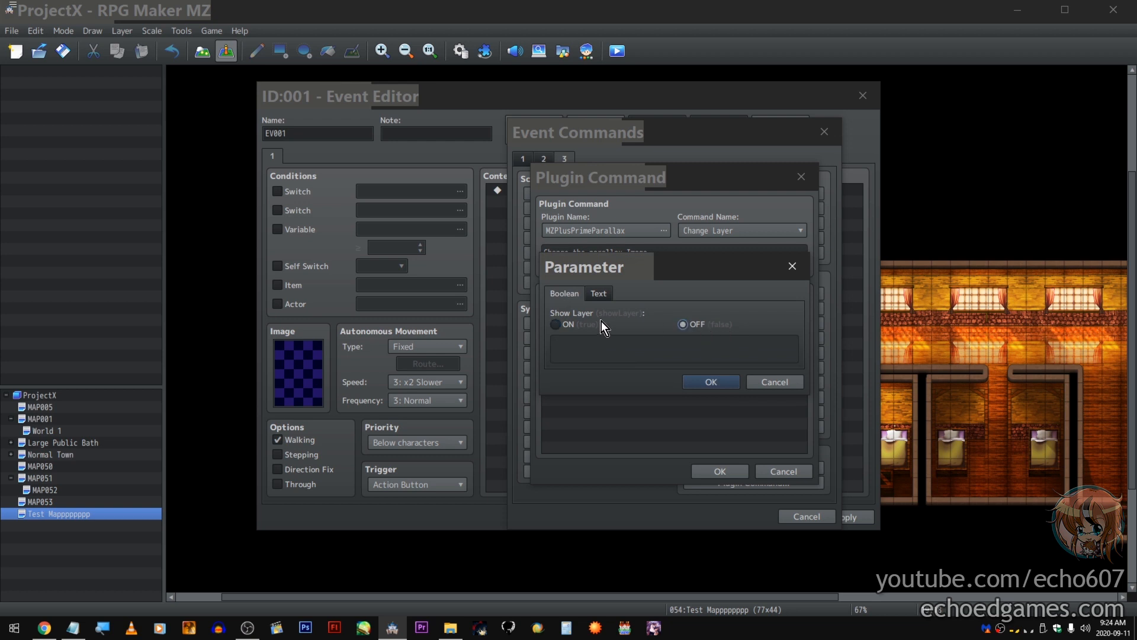
{"action": "left_click", "coordinate": [780, 382]}
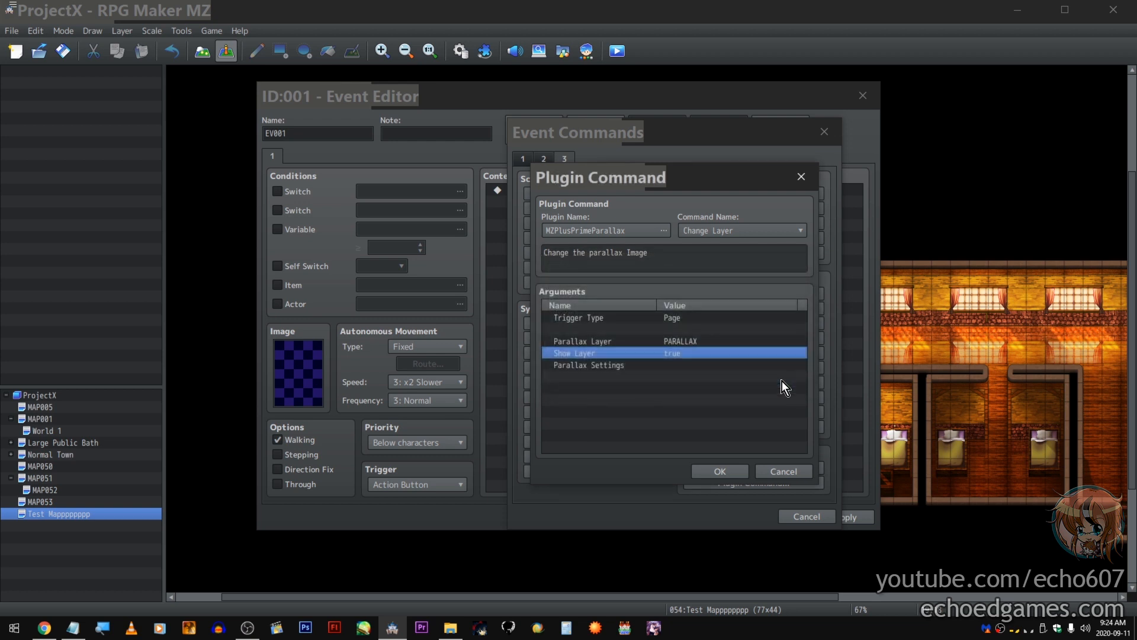
- Open the Image option of the Parallax Settings and browse the images in the battlebacks1 and characters folders
{"action": "double_click", "coordinate": [639, 365]}
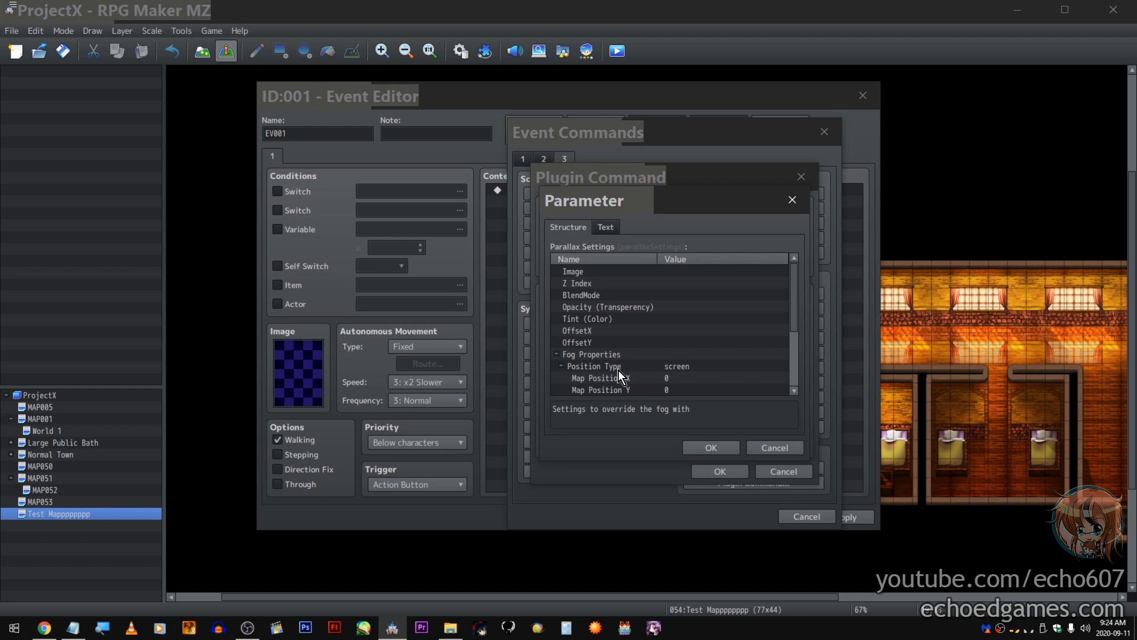
{"action": "double_click", "coordinate": [655, 270]}
{"action": "left_click", "coordinate": [611, 323]}
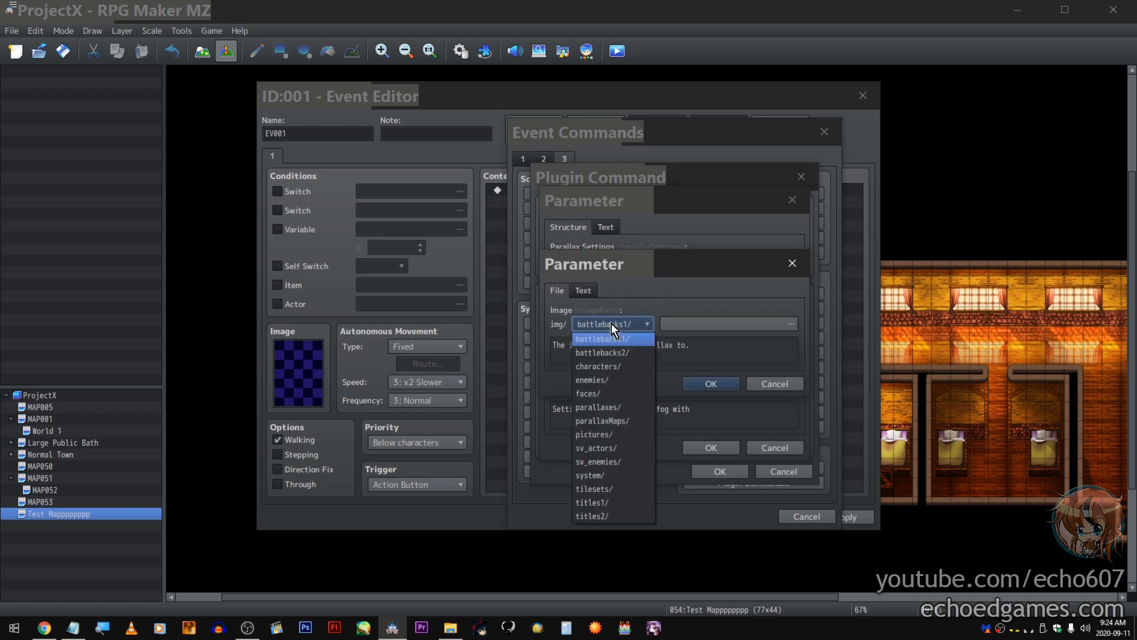
{"action": "left_click", "coordinate": [693, 323]}
{"action": "left_click", "coordinate": [527, 308]}
{"action": "left_click", "coordinate": [521, 380]}
{"action": "key", "text": "Escape"}
{"action": "left_click", "coordinate": [625, 323]}
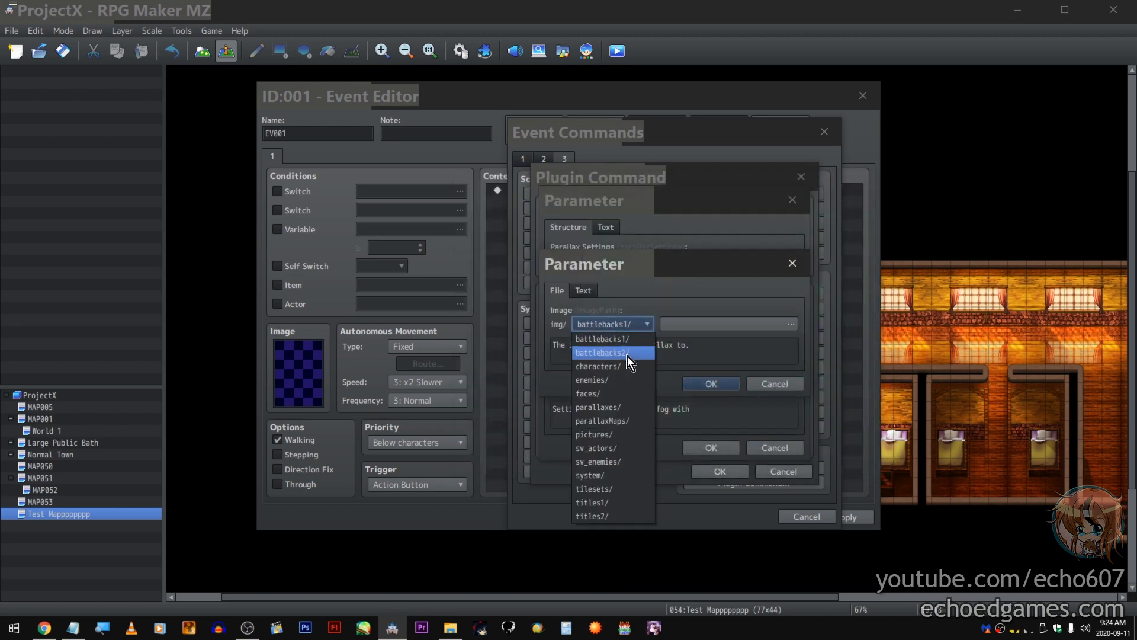
{"action": "left_click", "coordinate": [622, 366]}
{"action": "left_click", "coordinate": [689, 325]}
{"action": "left_click", "coordinate": [535, 344]}
{"action": "left_click", "coordinate": [876, 456]}
- Switch the image folder to system and preview its Window image without assigning it
{"action": "left_click", "coordinate": [594, 324]}
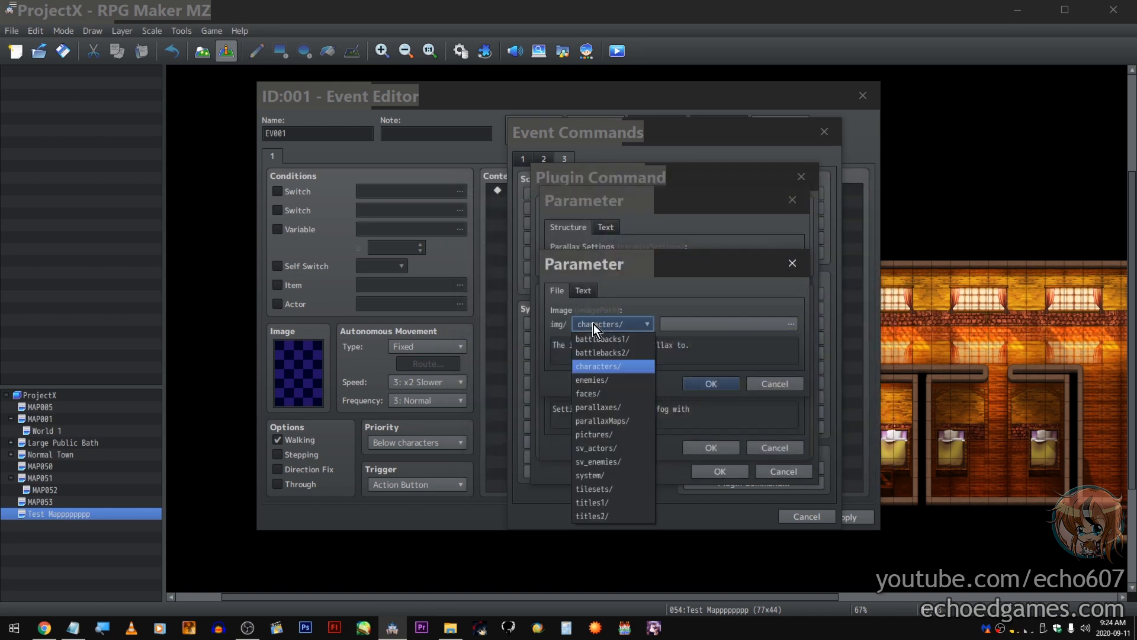
{"action": "left_click", "coordinate": [595, 449]}
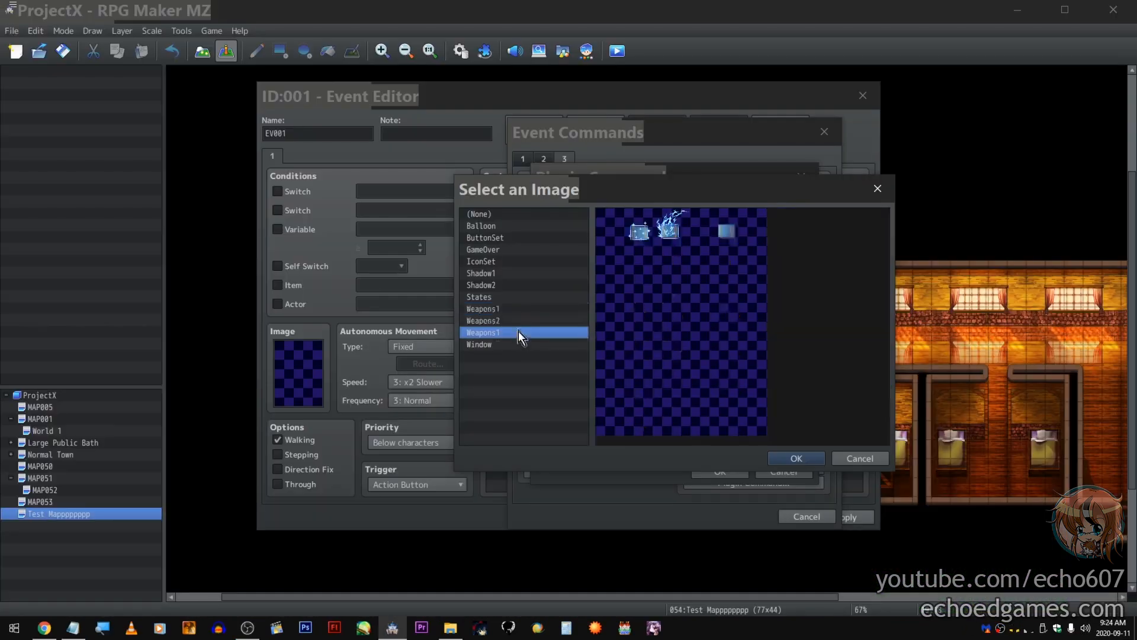
{"action": "left_click", "coordinate": [520, 345]}
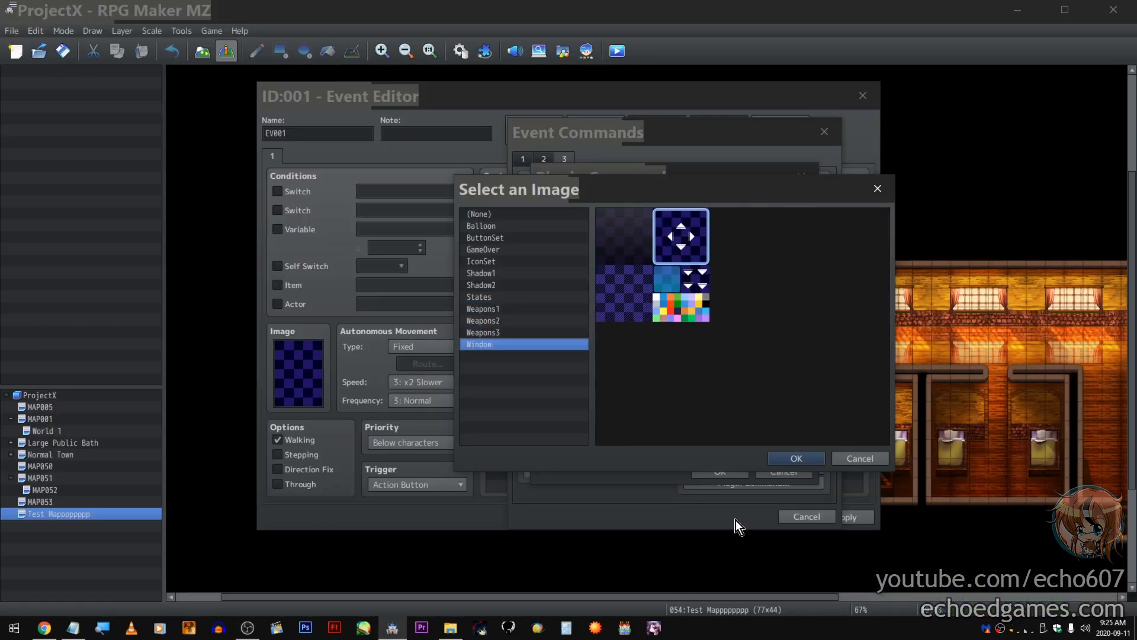
{"action": "left_click", "coordinate": [863, 458]}
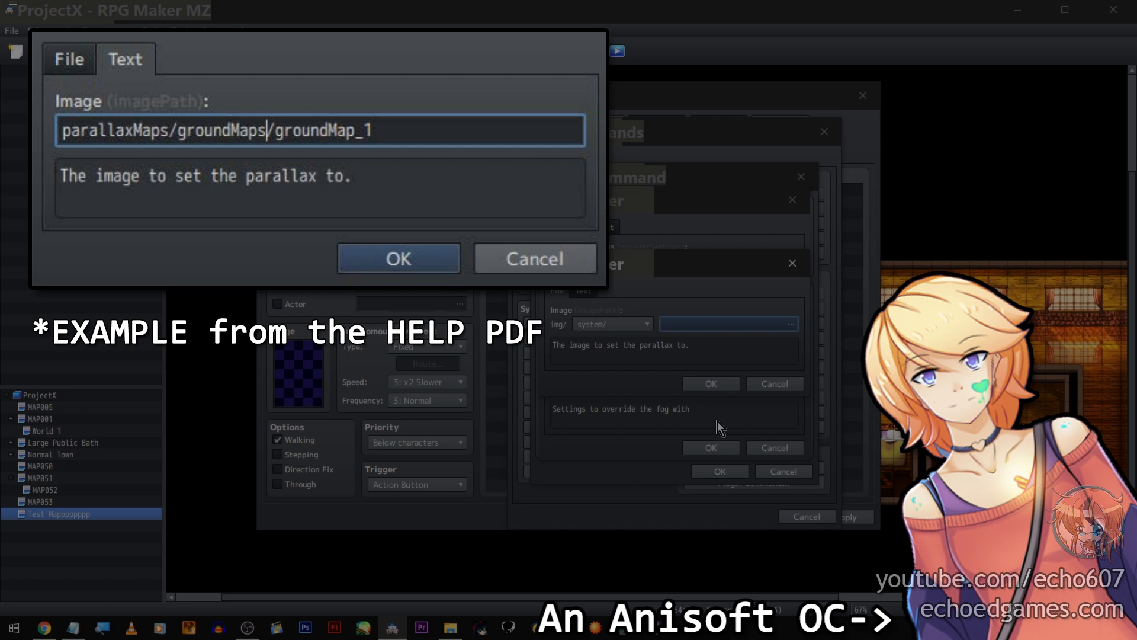
- Switch the image folder to parallaxMaps and preview the par55 image
{"action": "left_click", "coordinate": [631, 323]}
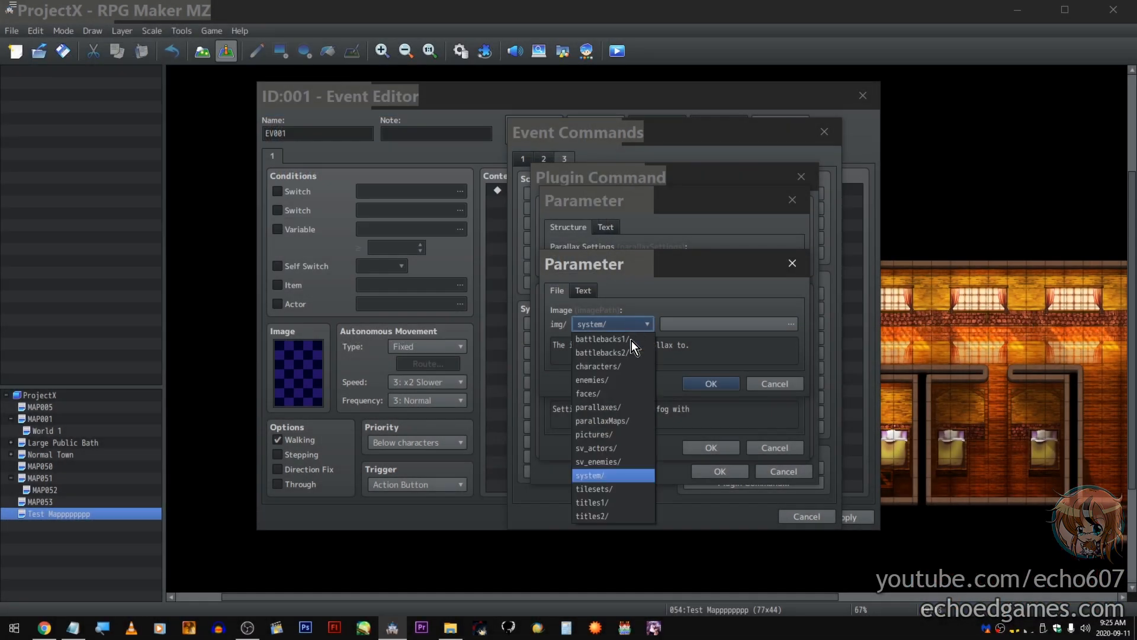
{"action": "left_click", "coordinate": [630, 421]}
{"action": "left_click", "coordinate": [713, 329]}
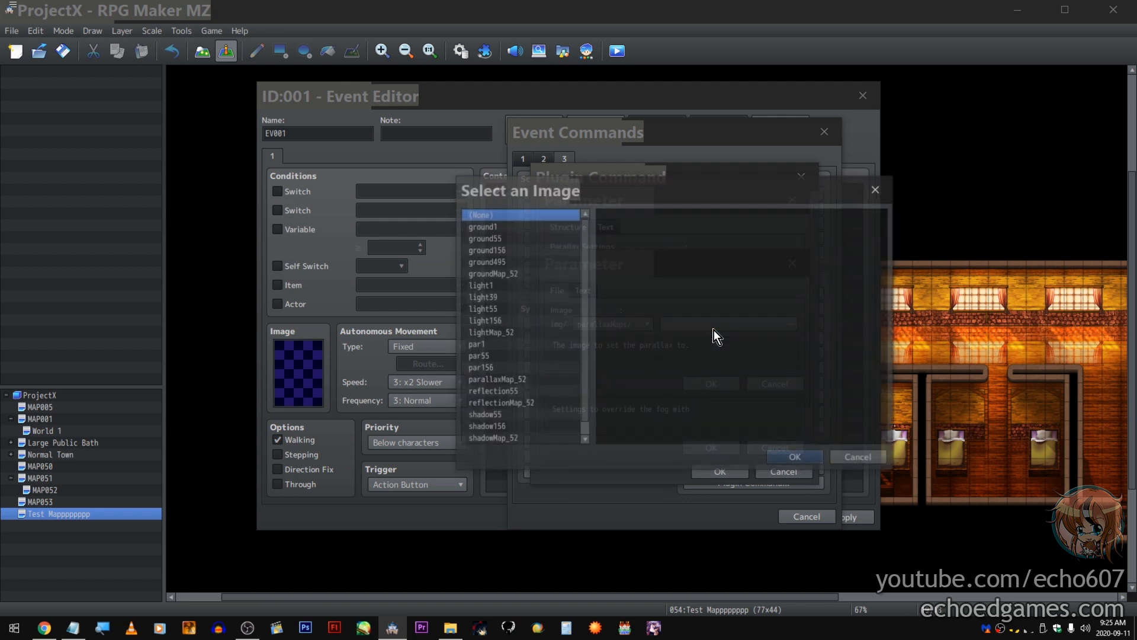
{"action": "scroll", "coordinate": [555, 297], "scroll_direction": "down", "scroll_amount": 1}
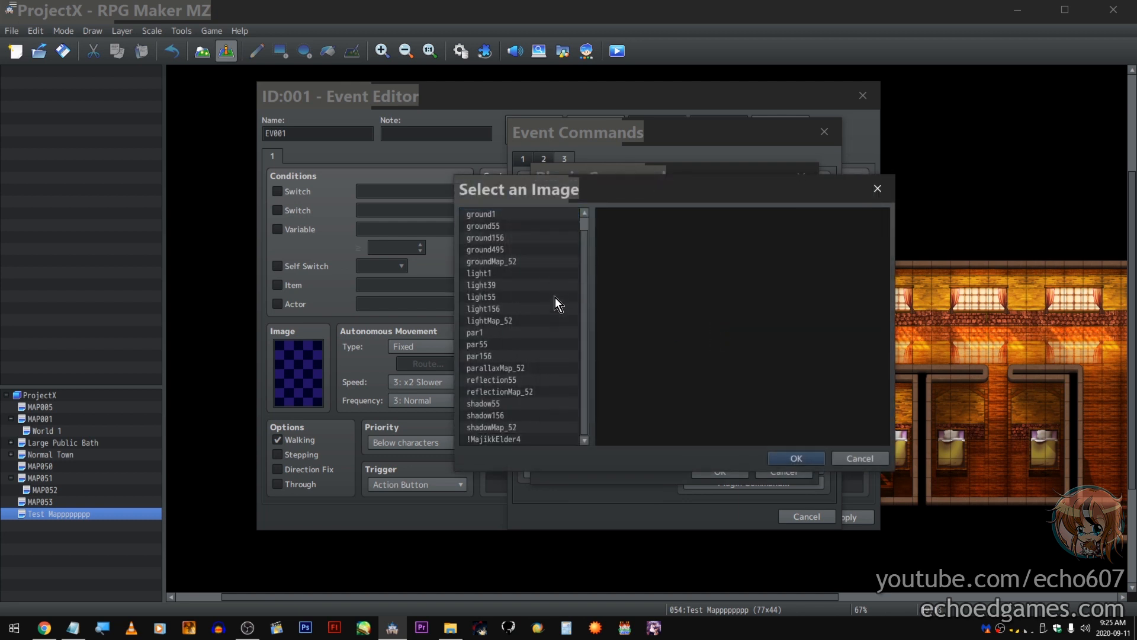
{"action": "left_click", "coordinate": [542, 346]}
{"action": "scroll", "coordinate": [792, 321], "scroll_direction": "down", "scroll_amount": 5}
{"action": "left_click", "coordinate": [542, 345]}
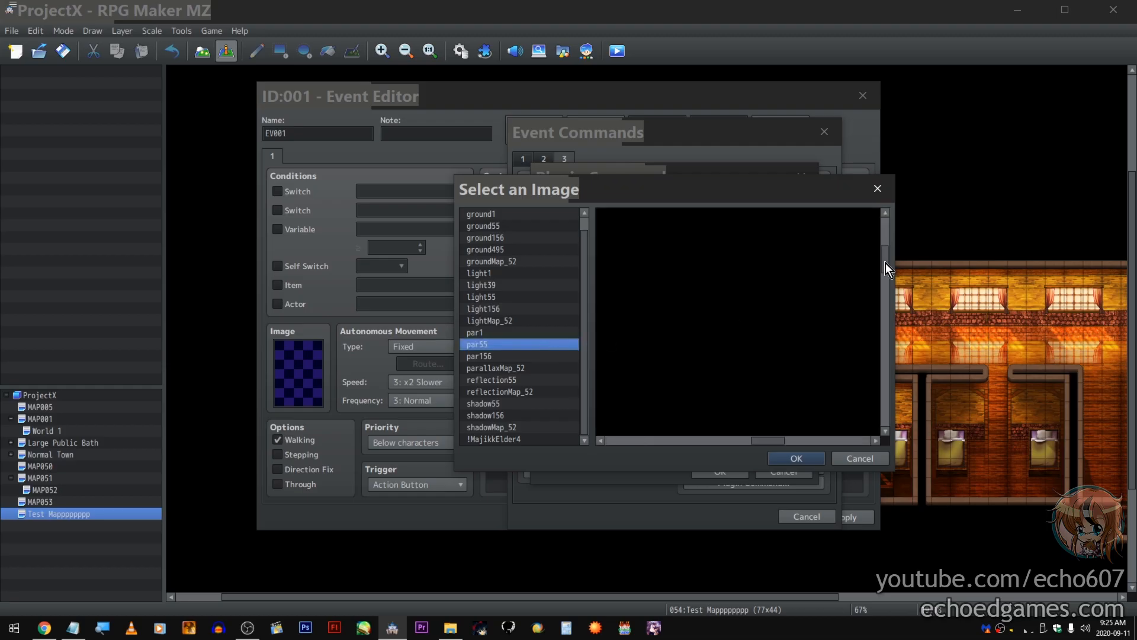
{"action": "left_click_drag", "start_coordinate": [886, 263], "coordinate": [886, 305]}
{"action": "left_click_drag", "start_coordinate": [759, 442], "coordinate": [739, 443]}
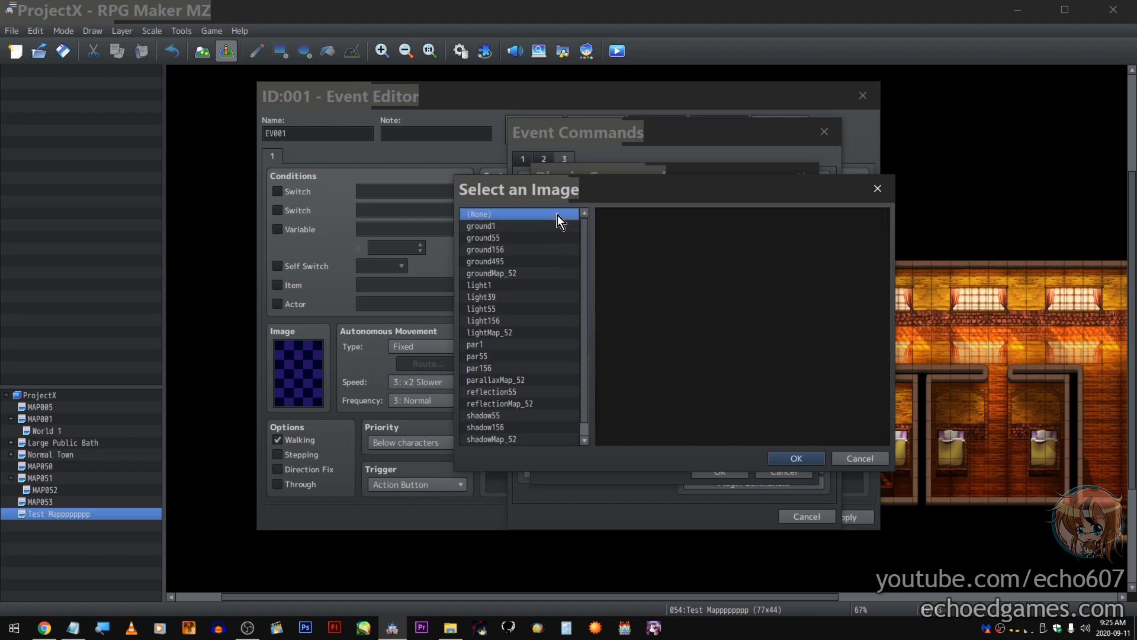
- Assign parallaxMaps/par55 as the parallax layer's image and confirm the Parallax Settings
{"action": "key", "text": "ctrl+f"}
{"action": "type", "text": "55"}
{"action": "left_click_drag", "start_coordinate": [632, 254], "coordinate": [909, 237]}
{"action": "key", "text": "Return"}
{"action": "left_click_drag", "start_coordinate": [627, 442], "coordinate": [728, 440]}
{"action": "left_click_drag", "start_coordinate": [909, 237], "coordinate": [886, 305]}
{"action": "left_click_drag", "start_coordinate": [1005, 176], "coordinate": [939, 144]}
{"action": "left_click", "coordinate": [1039, 165]}
{"action": "left_click", "coordinate": [1038, 164]}
{"action": "left_click", "coordinate": [1038, 164]}
{"action": "left_click", "coordinate": [1038, 165]}
{"action": "left_click", "coordinate": [1038, 164]}
{"action": "left_click", "coordinate": [1052, 211]}
{"action": "scroll", "coordinate": [518, 325], "scroll_direction": "down", "scroll_amount": 1}
{"action": "left_click", "coordinate": [508, 344]}
{"action": "left_click", "coordinate": [783, 457]}
{"action": "left_click", "coordinate": [713, 381]}
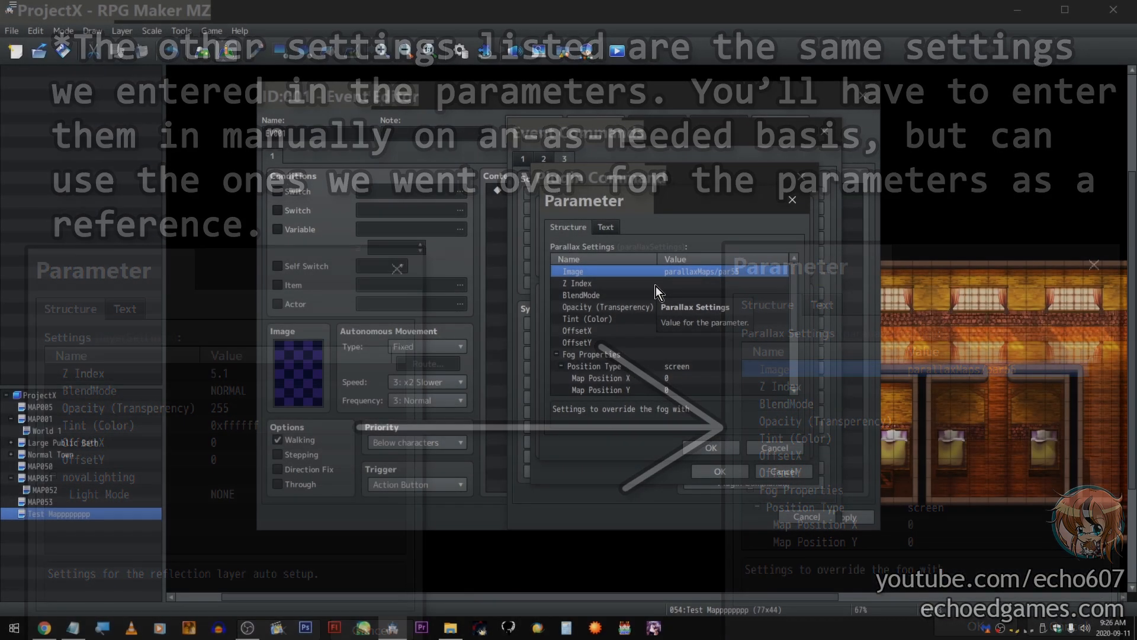
{"action": "key", "text": "Return"}
{"action": "key", "text": "Return"}
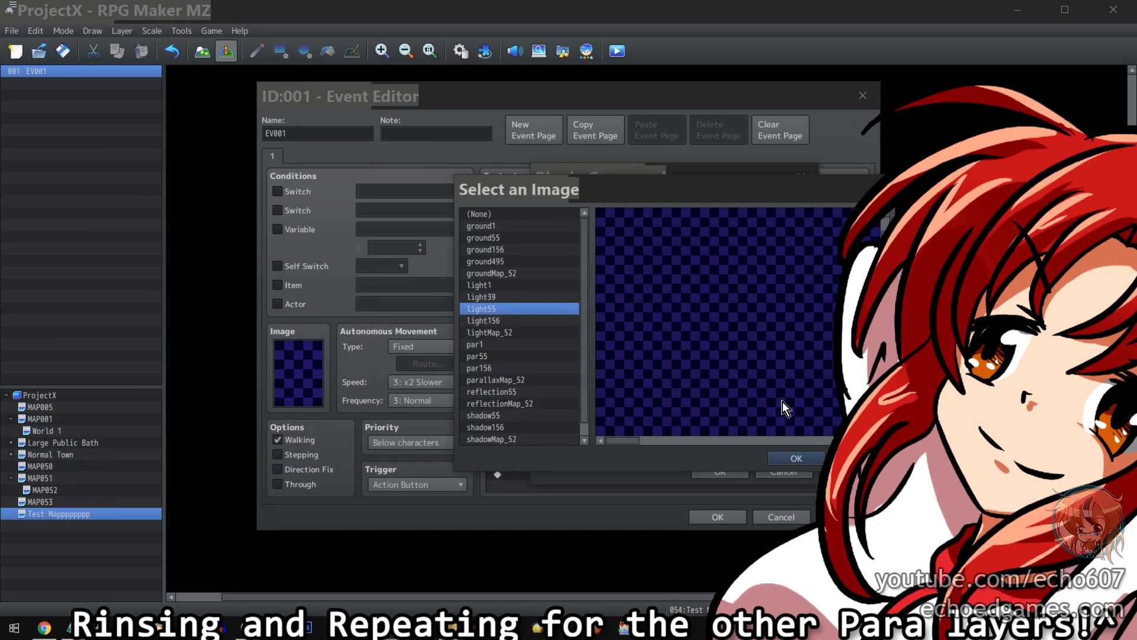
- Assign parallaxMaps/light55 as the image in the next Change Layer command's Parallax Settings
{"action": "key", "text": "Return"}
{"action": "key", "text": "Return"}
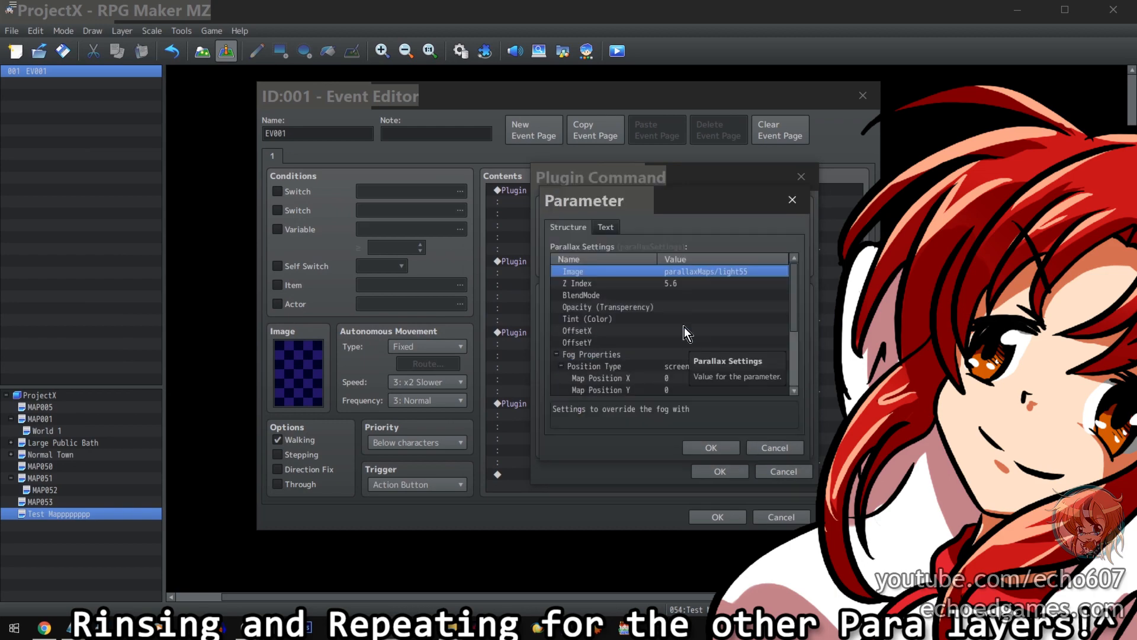
{"action": "right_click", "coordinate": [603, 340]}
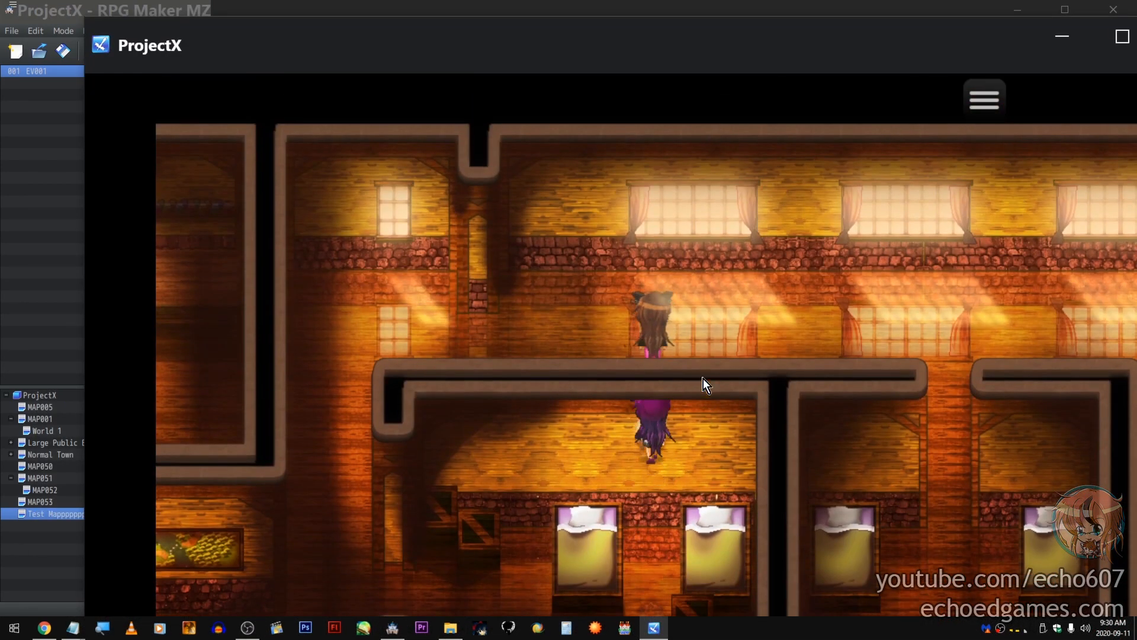
- Playtest the changed layers in full screen by walking the party up into the hallway and right past the windows
{"action": "key", "text": "Up"}
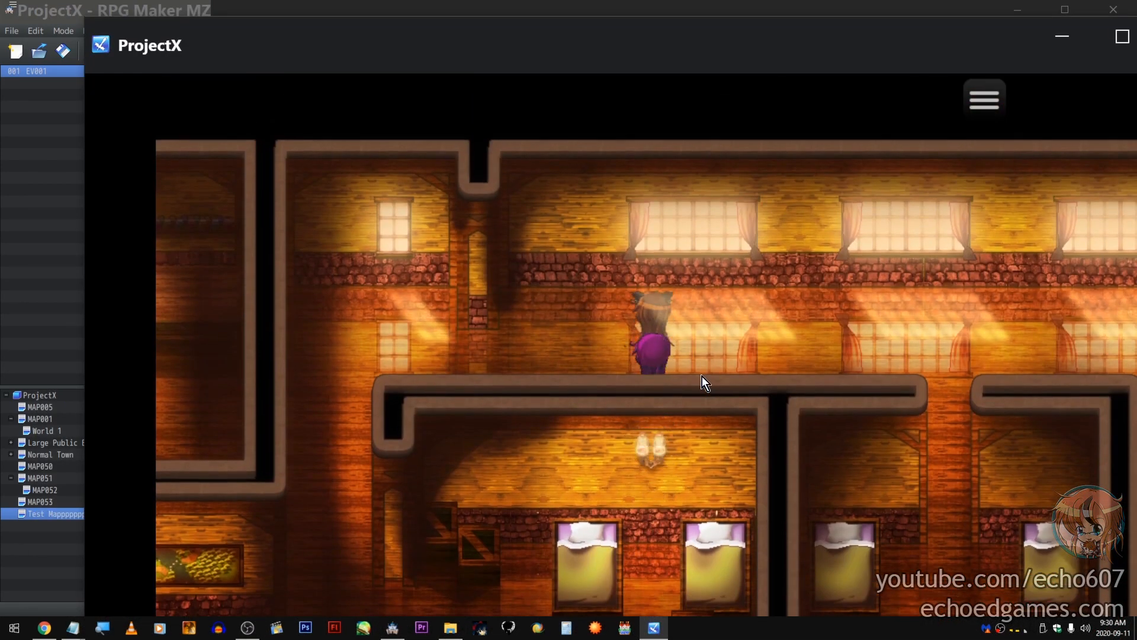
{"action": "key", "text": "F4"}
{"action": "key", "text": "Right"}
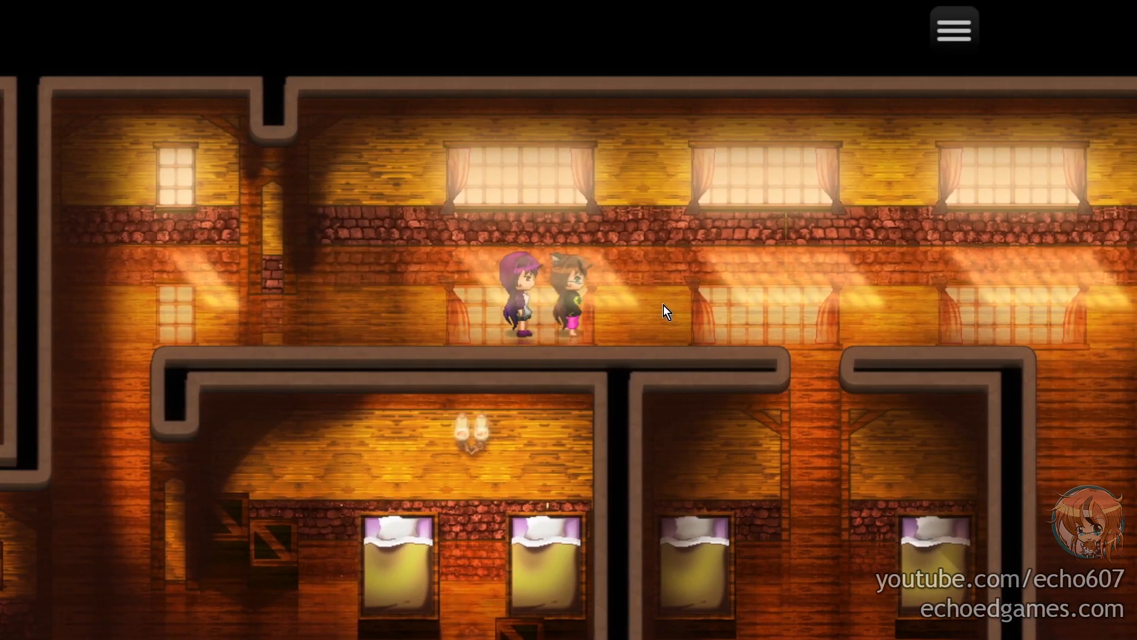
{"action": "key", "text": "Right"}
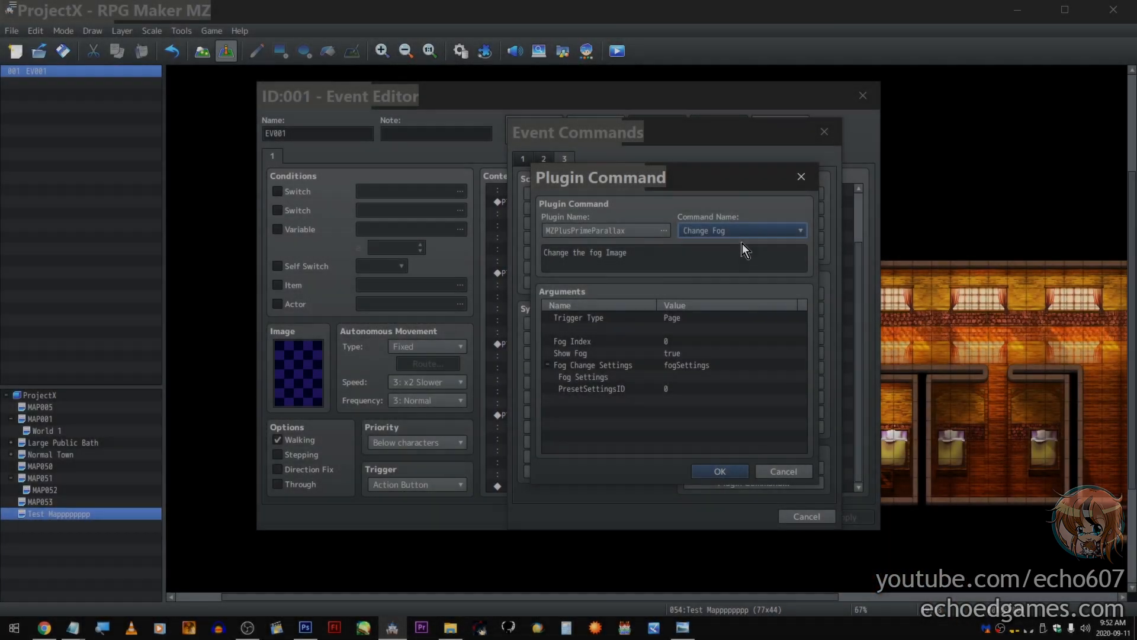
- Review the available plugin commands, keeping Change Fog, and select its Trigger Type argument
{"action": "left_click", "coordinate": [744, 234]}
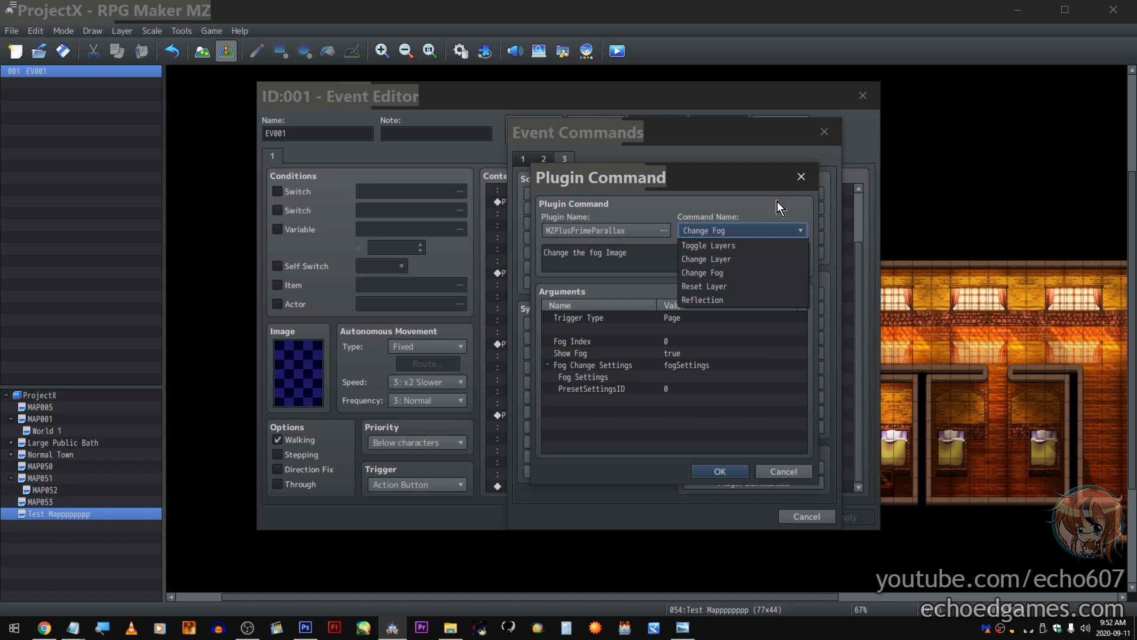
{"action": "left_click", "coordinate": [751, 223]}
{"action": "left_click", "coordinate": [697, 317]}
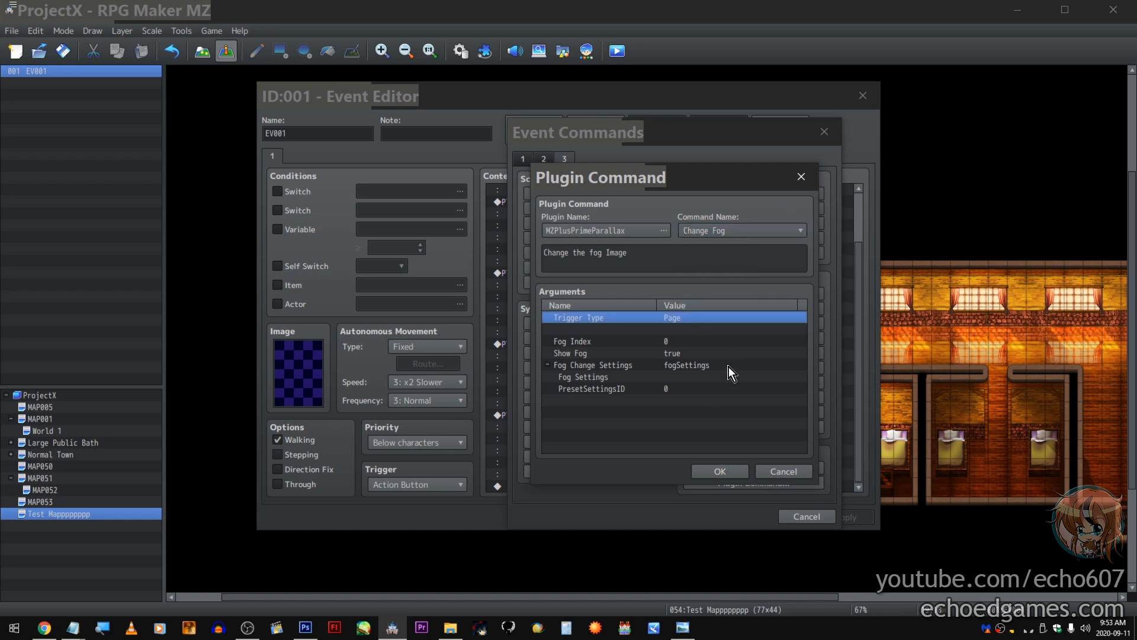
- Set the Change Fog command's Fog Index to 1 and keep Show Fog on
{"action": "double_click", "coordinate": [708, 343]}
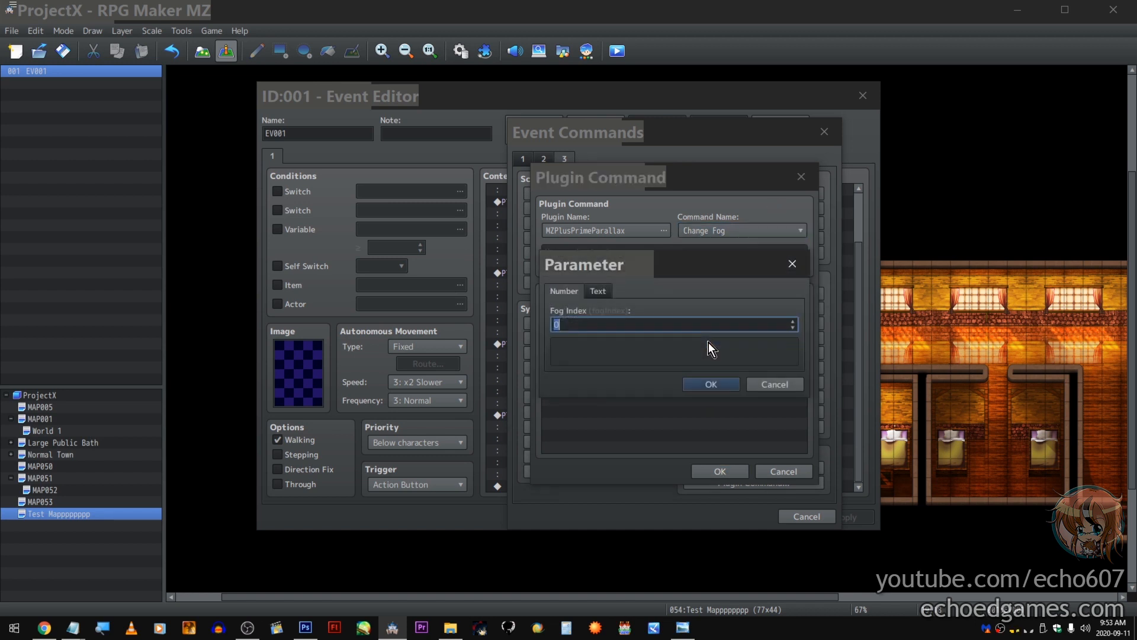
{"action": "type", "text": "1"}
{"action": "left_click", "coordinate": [710, 384]}
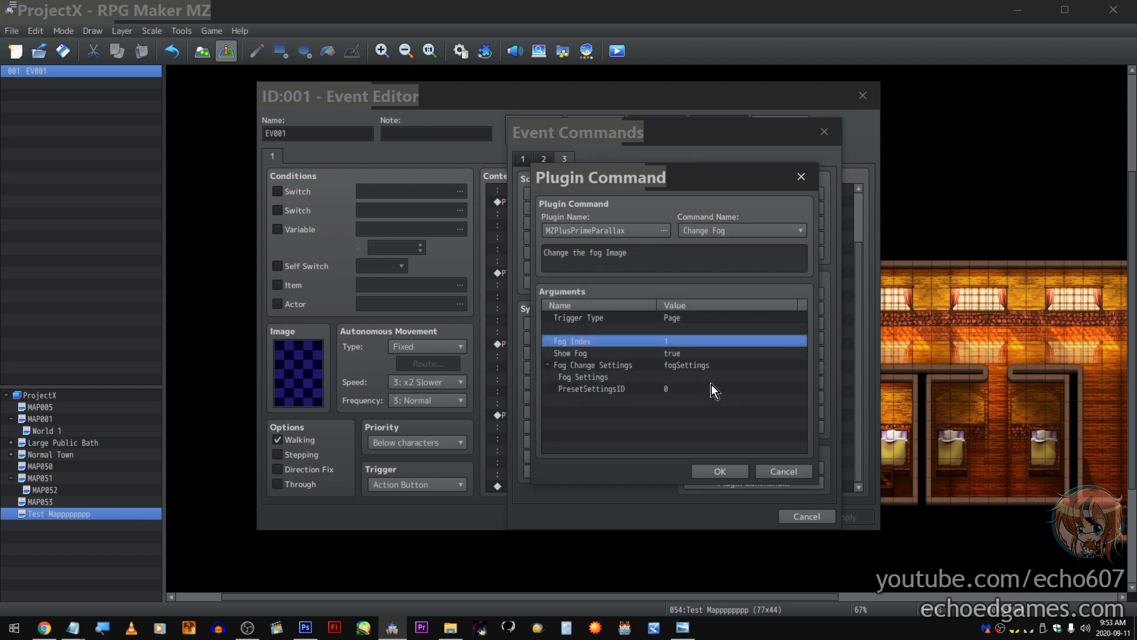
{"action": "double_click", "coordinate": [695, 354]}
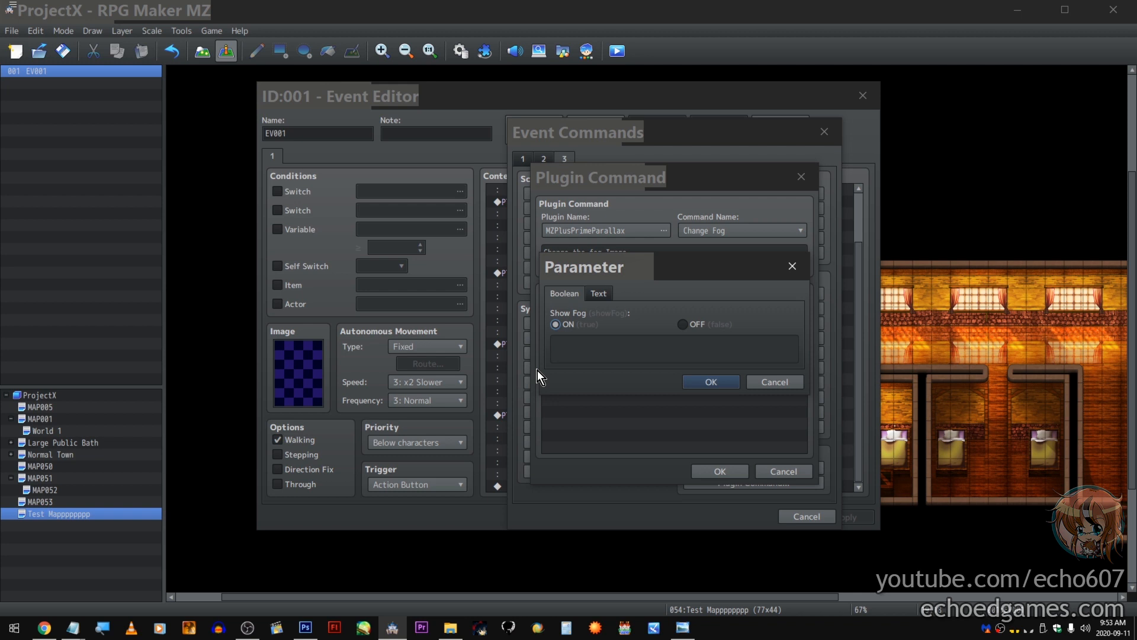
{"action": "key", "text": "Return"}
- Set Fog Change Settings to PresetSettings and view the PresetSettingsID argument without changing it
{"action": "left_click", "coordinate": [690, 365]}
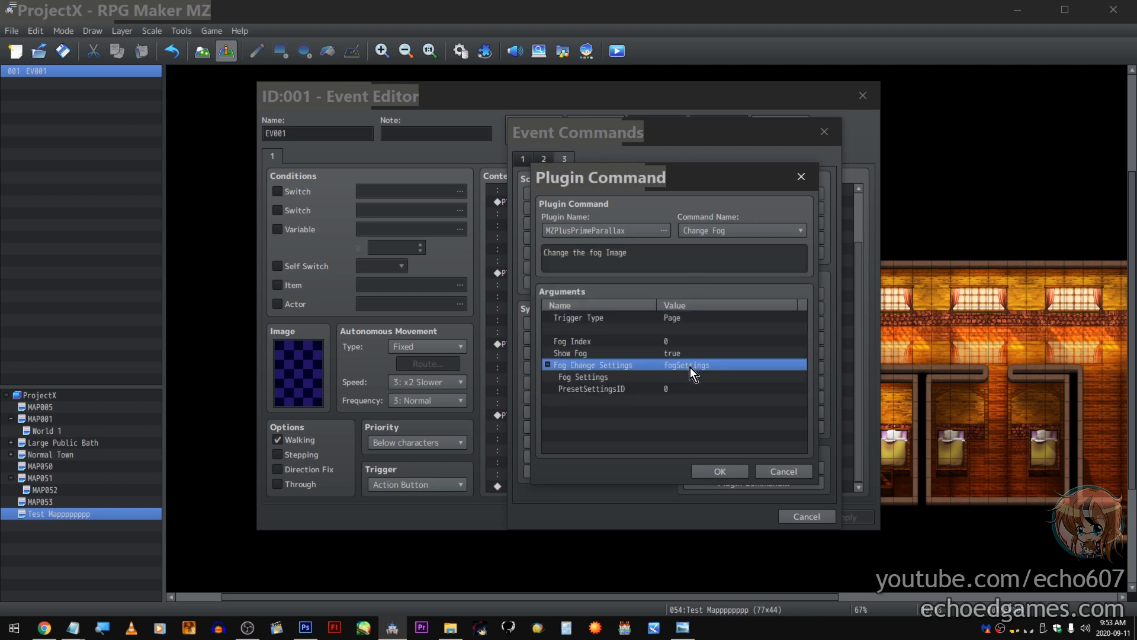
{"action": "double_click", "coordinate": [690, 366]}
{"action": "left_click", "coordinate": [694, 327]}
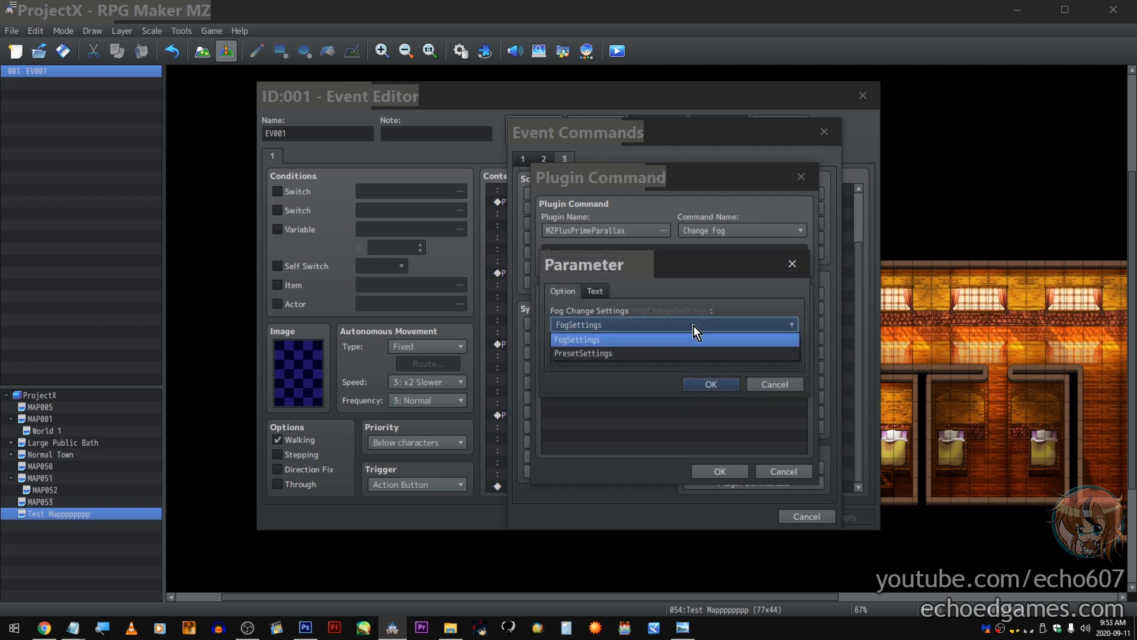
{"action": "left_click", "coordinate": [681, 352]}
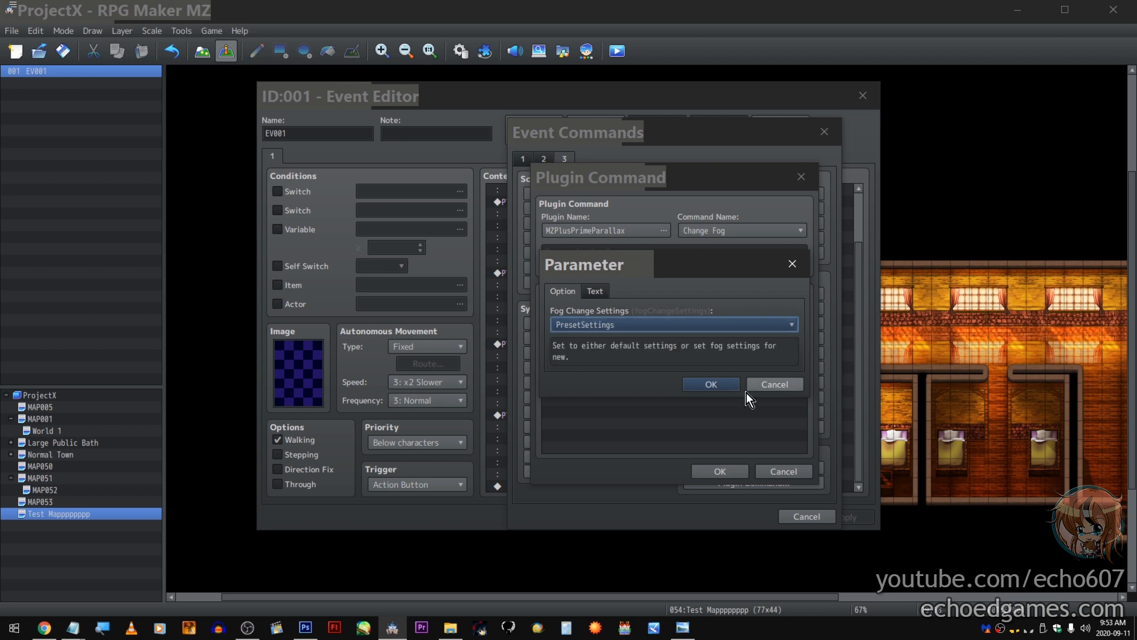
{"action": "key", "text": "Return"}
{"action": "double_click", "coordinate": [642, 390]}
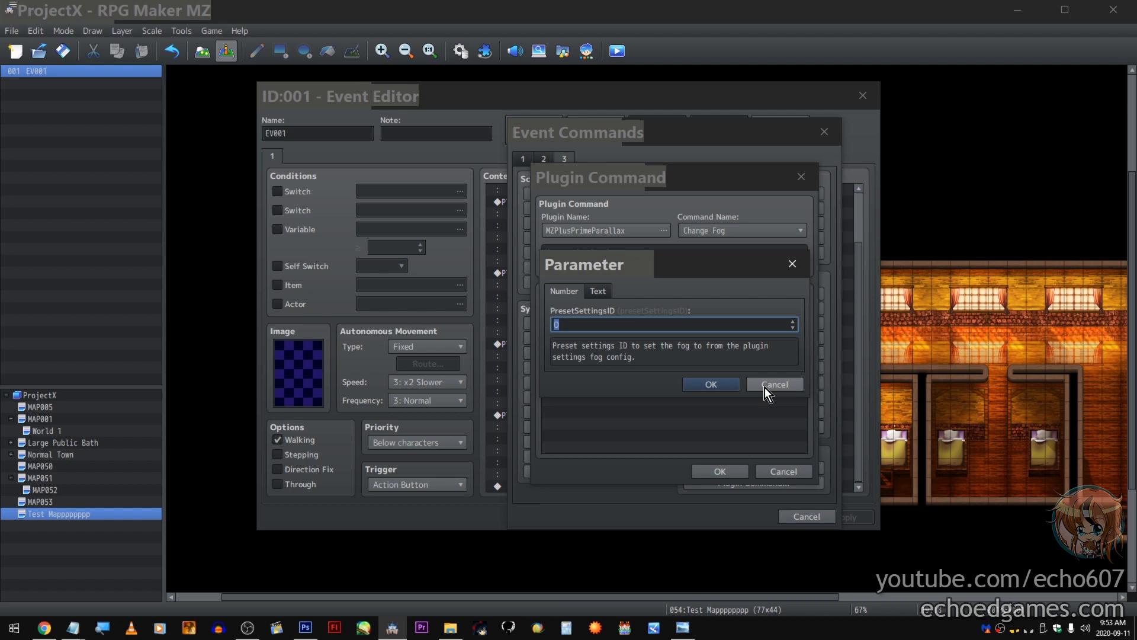
{"action": "left_click", "coordinate": [765, 388]}
- Set the Change Fog command's Fog Change Settings back to FogSettings
{"action": "left_click", "coordinate": [692, 364]}
{"action": "double_click", "coordinate": [692, 365]}
{"action": "left_click", "coordinate": [676, 328]}
{"action": "left_click", "coordinate": [675, 353]}
{"action": "left_click", "coordinate": [714, 384]}
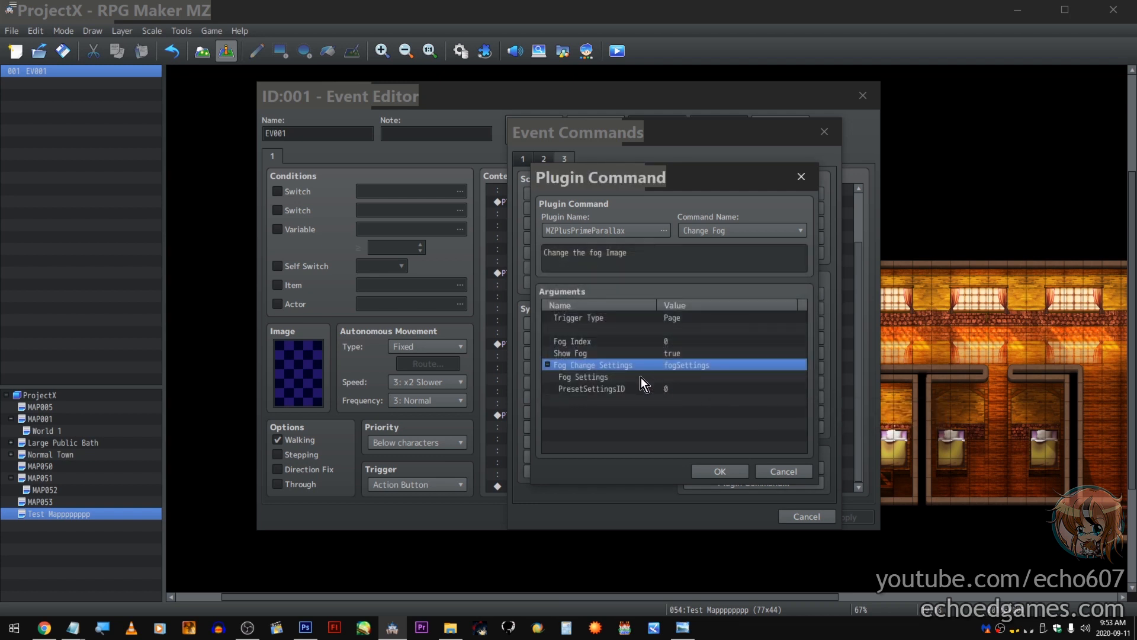
- Set the image in the Fog Settings to DarkClouds from the parallaxes folder
{"action": "double_click", "coordinate": [641, 378]}
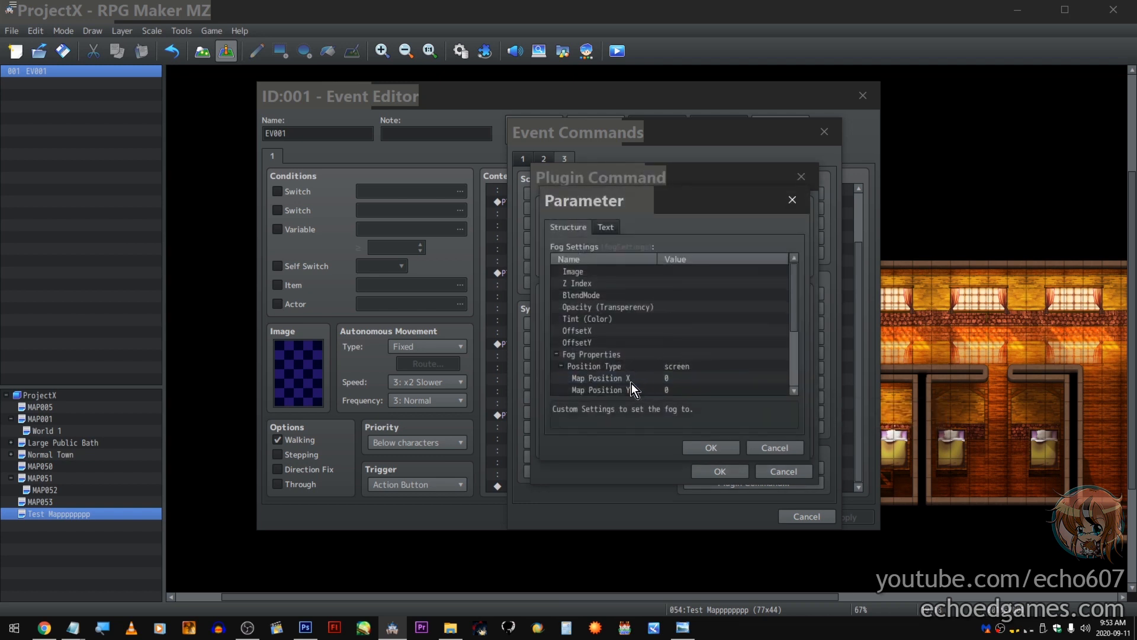
{"action": "double_click", "coordinate": [652, 272]}
{"action": "left_click", "coordinate": [613, 324]}
{"action": "left_click", "coordinate": [610, 432]}
{"action": "left_click", "coordinate": [521, 320]}
{"action": "left_click", "coordinate": [533, 226]}
{"action": "left_click", "coordinate": [533, 249]}
{"action": "scroll", "coordinate": [790, 358], "scroll_direction": "down", "scroll_amount": 3}
{"action": "left_click", "coordinate": [795, 458]}
{"action": "left_click", "coordinate": [711, 383]}
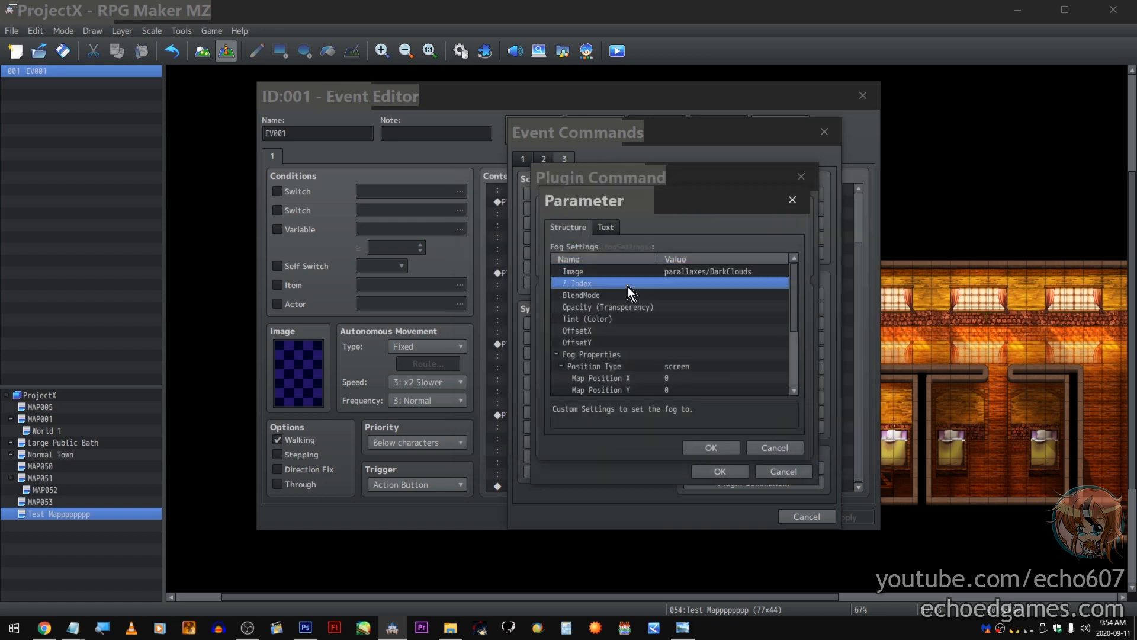
- Set the fog's Z Index to 6 and choose its blend mode
{"action": "double_click", "coordinate": [628, 287]}
{"action": "type", "text": "0"}
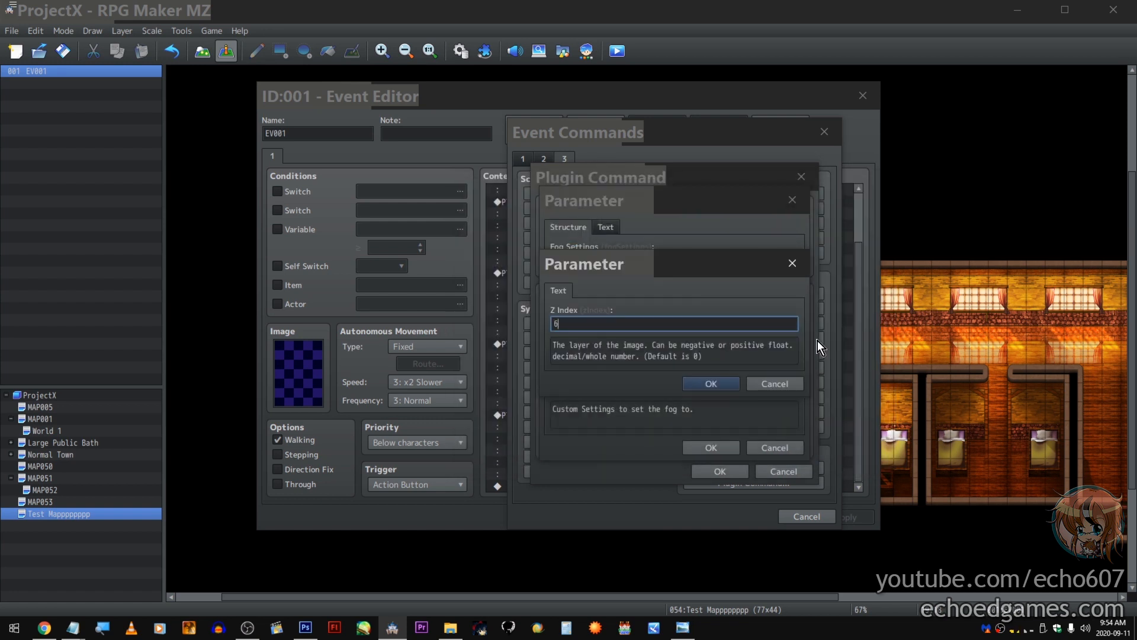
{"action": "left_click", "coordinate": [696, 382]}
{"action": "double_click", "coordinate": [632, 335]}
{"action": "left_click", "coordinate": [633, 324]}
{"action": "left_click", "coordinate": [629, 372]}
{"action": "left_click", "coordinate": [710, 384]}
- Set the fog's Opacity (Transparency) to 50
{"action": "double_click", "coordinate": [623, 330]}
{"action": "type", "text": "2"}
{"action": "key", "text": "BackSpace"}
{"action": "type", "text": "50"}
{"action": "left_click", "coordinate": [711, 385]}
{"action": "scroll", "coordinate": [701, 382], "scroll_direction": "down", "scroll_amount": 1}
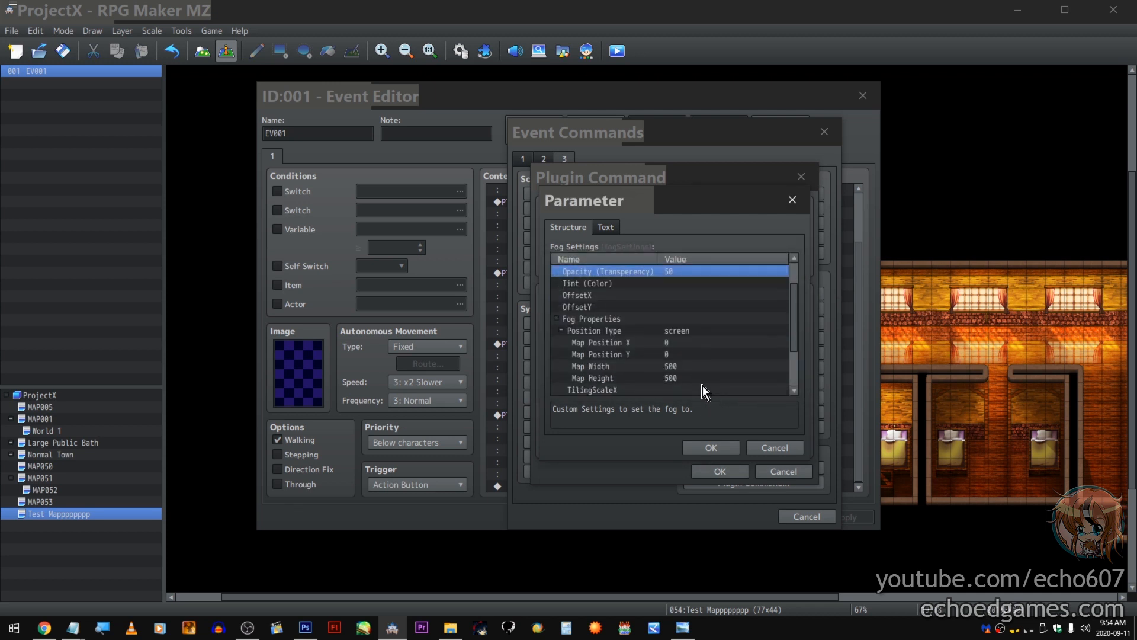
- Examine the Position Type setting in the Fog Properties of the Fog Settings
{"action": "scroll", "coordinate": [700, 330], "scroll_direction": "down", "scroll_amount": 1}
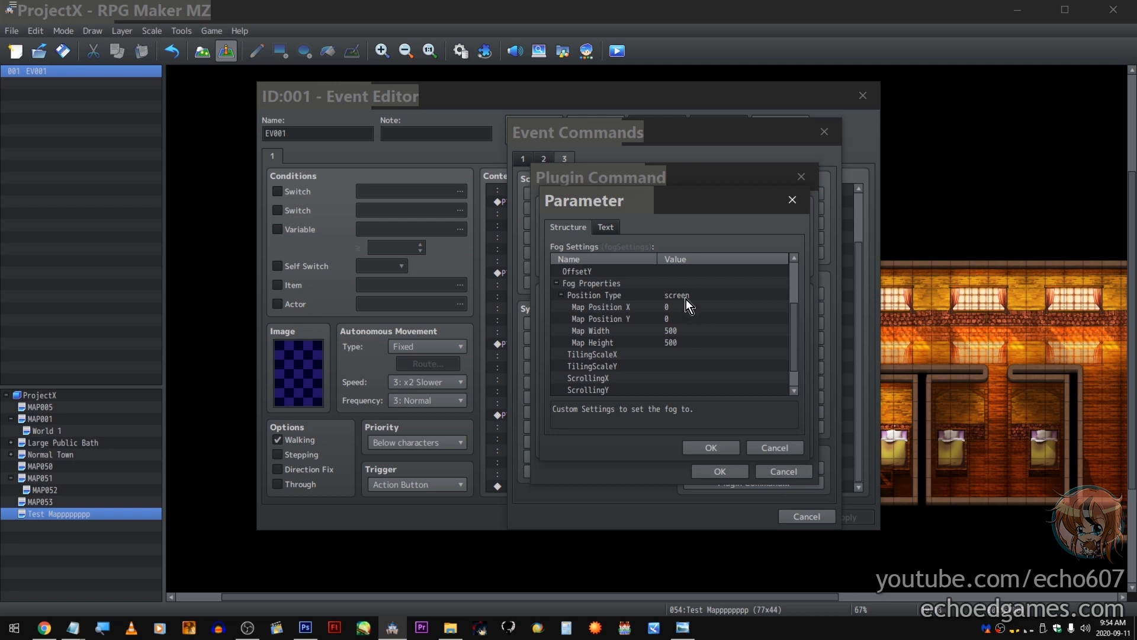
{"action": "double_click", "coordinate": [692, 299]}
{"action": "left_click", "coordinate": [689, 324]}
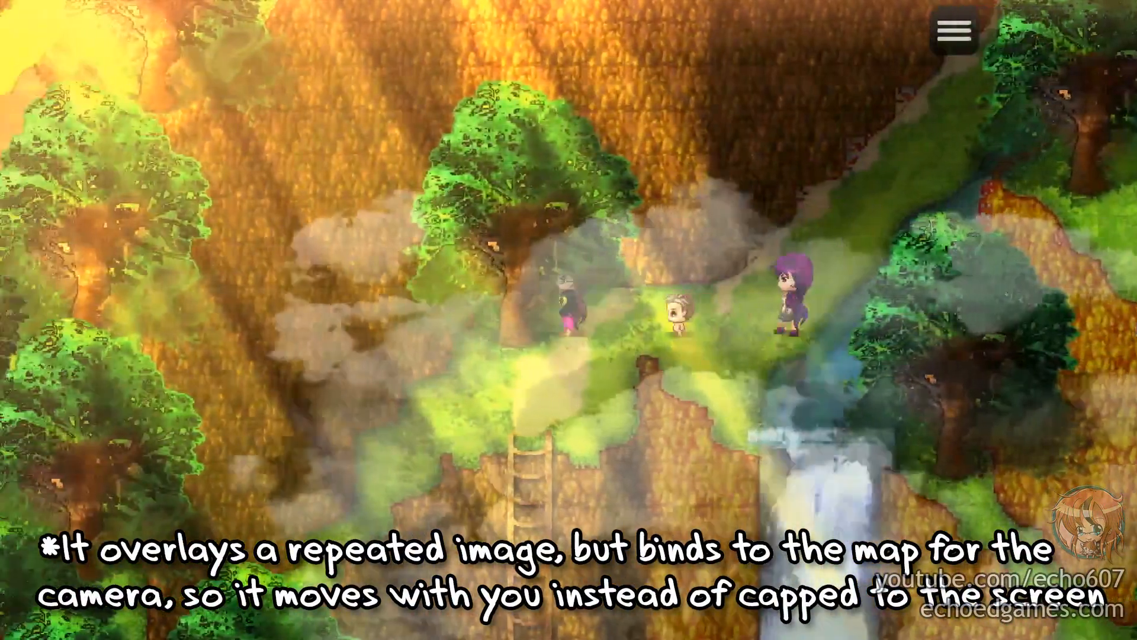
{"action": "key", "text": "Left"}
{"action": "key", "text": "Down"}
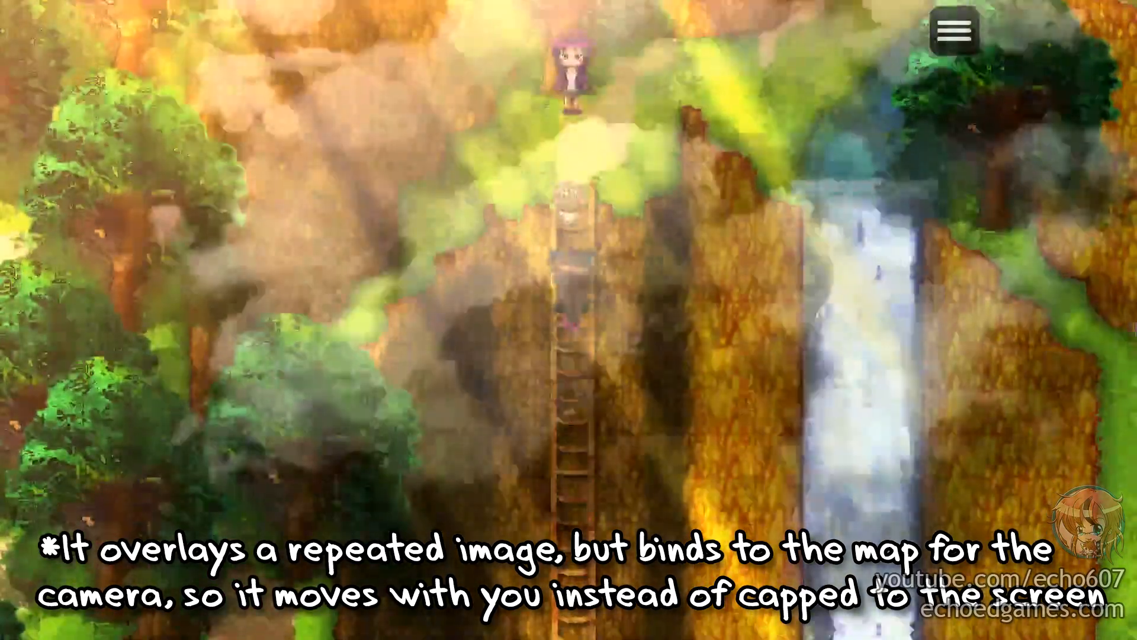
{"action": "key", "text": "Down"}
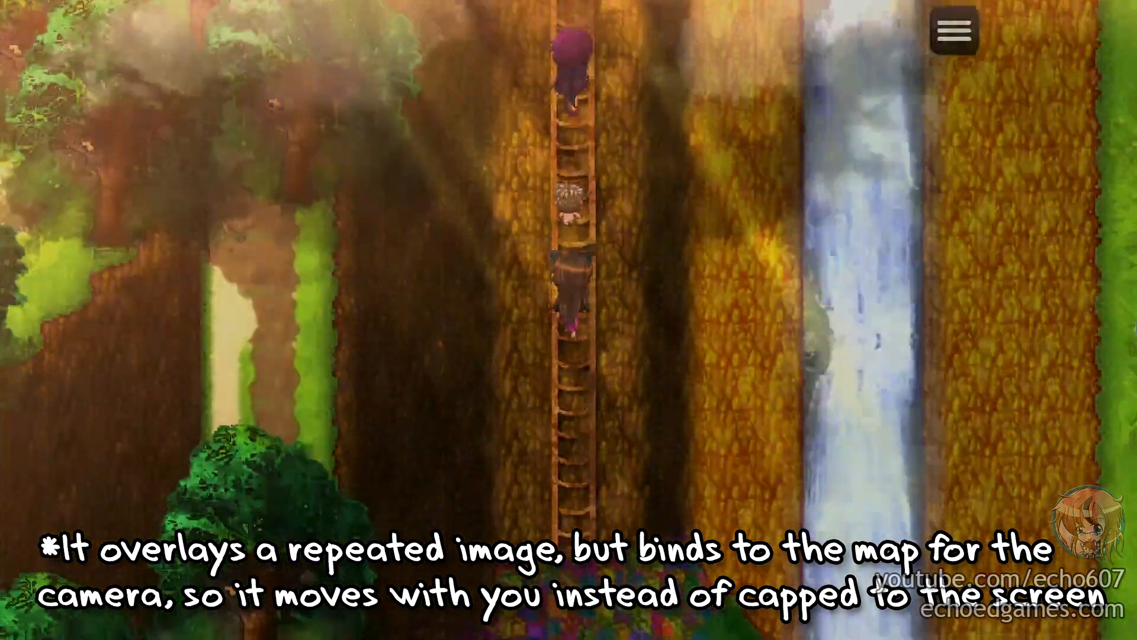
{"action": "key", "text": "Down"}
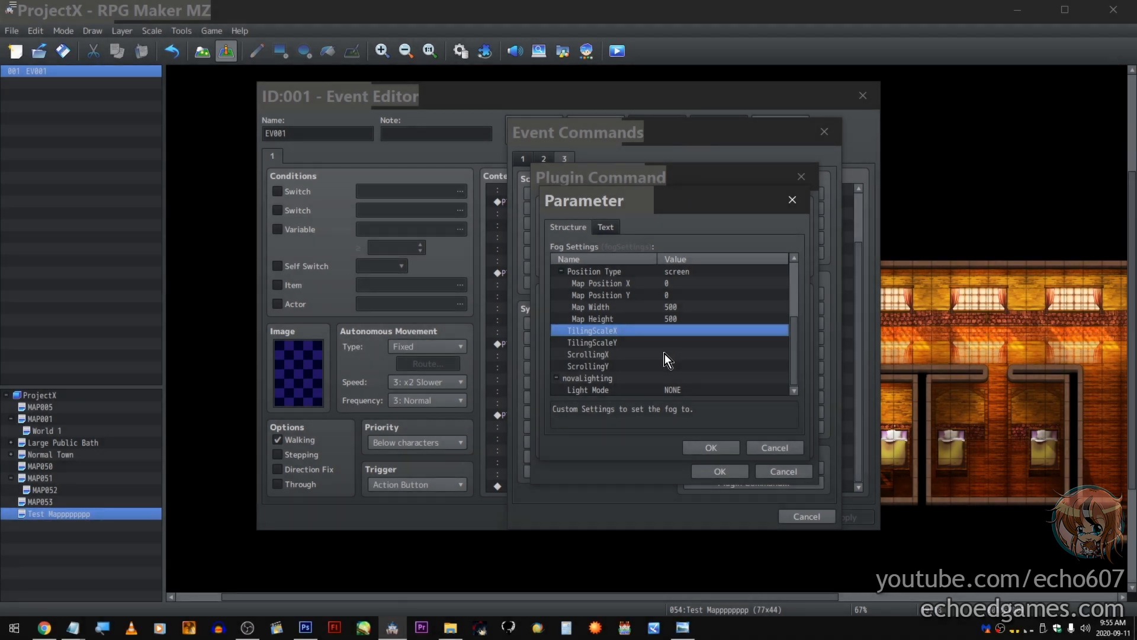
- Look over the fog's TilingScaleX setting and set its ScrollingX to 5
{"action": "double_click", "coordinate": [663, 354]}
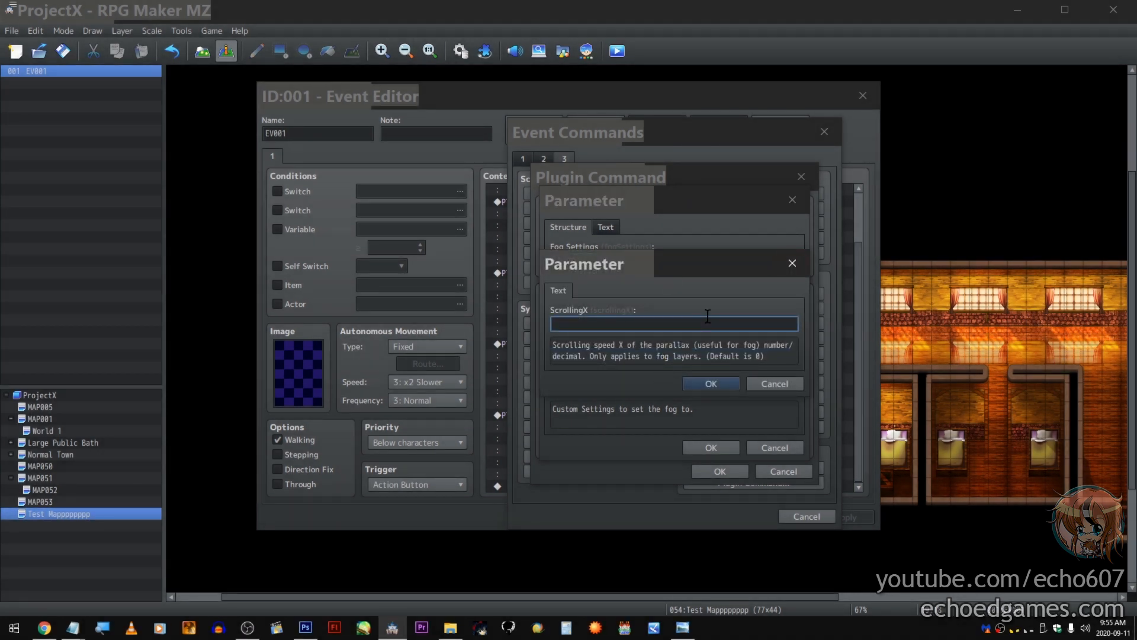
{"action": "left_click", "coordinate": [792, 387]}
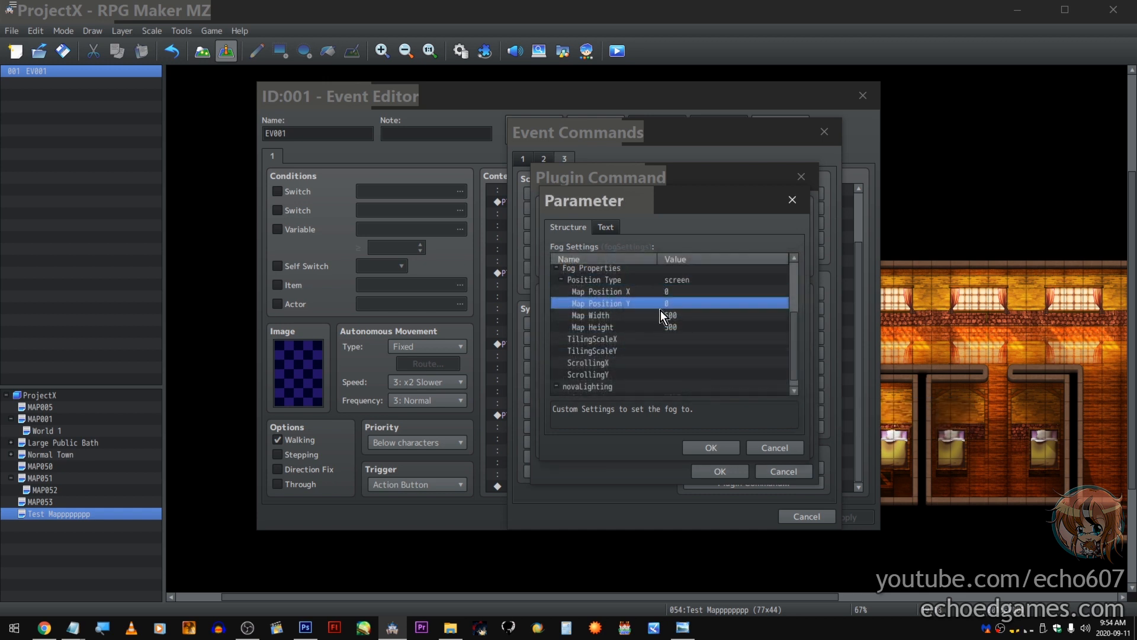
{"action": "left_click", "coordinate": [666, 341]}
{"action": "double_click", "coordinate": [666, 341]}
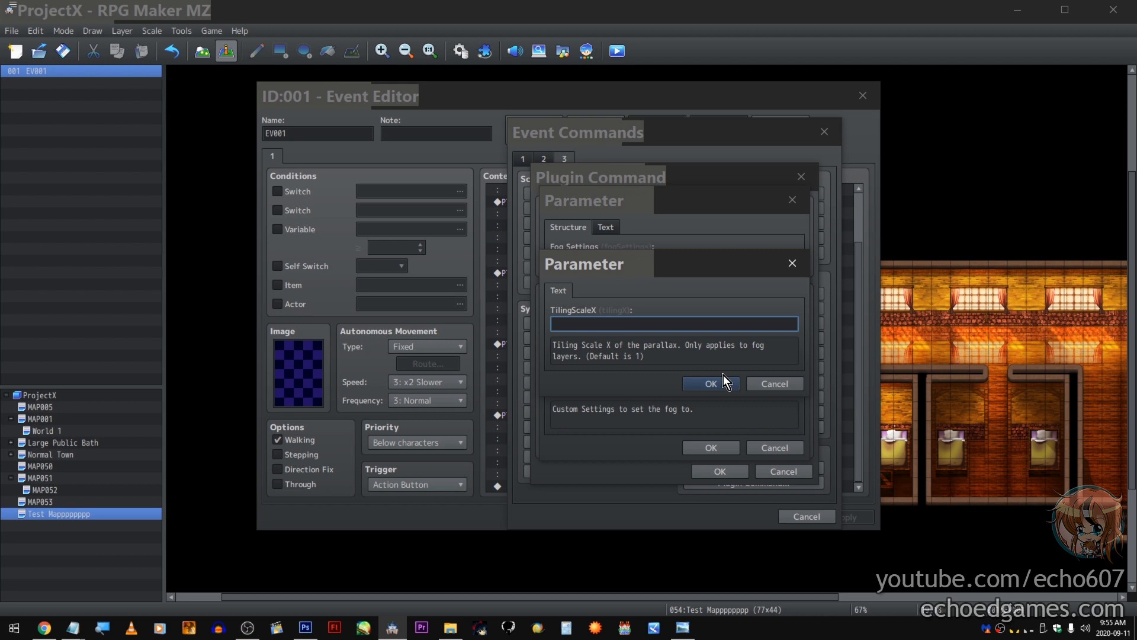
{"action": "type", "text": "10"}
{"action": "key", "text": "BackSpace"}
{"action": "left_click", "coordinate": [748, 384]}
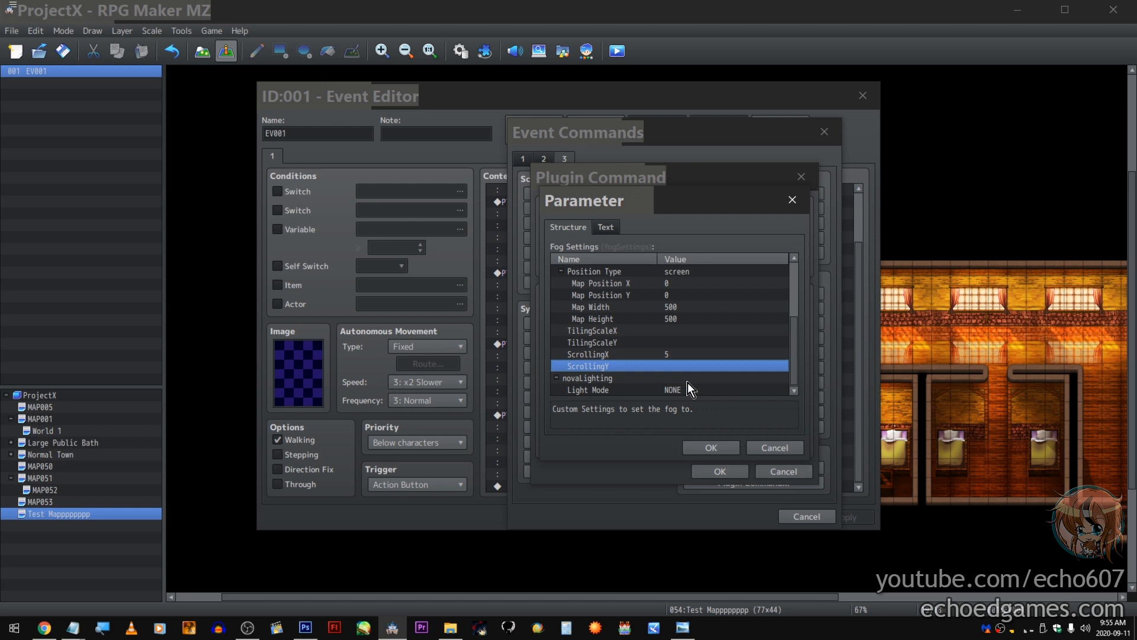
- Set the fog's Position Type to map and review its map position settings
{"action": "scroll", "coordinate": [688, 383], "scroll_direction": "up", "scroll_amount": 2}
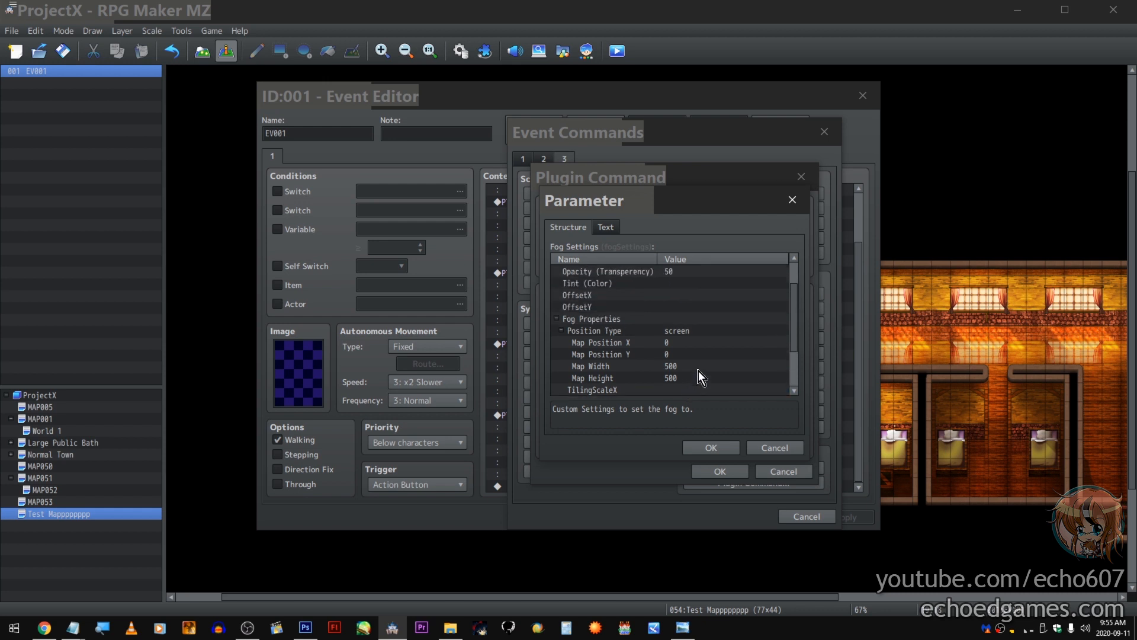
{"action": "scroll", "coordinate": [692, 381], "scroll_direction": "up", "scroll_amount": 1}
{"action": "double_click", "coordinate": [699, 368]}
{"action": "left_click", "coordinate": [580, 323]}
{"action": "left_click", "coordinate": [617, 353]}
{"action": "left_click", "coordinate": [710, 384]}
{"action": "scroll", "coordinate": [641, 339], "scroll_direction": "down", "scroll_amount": 2}
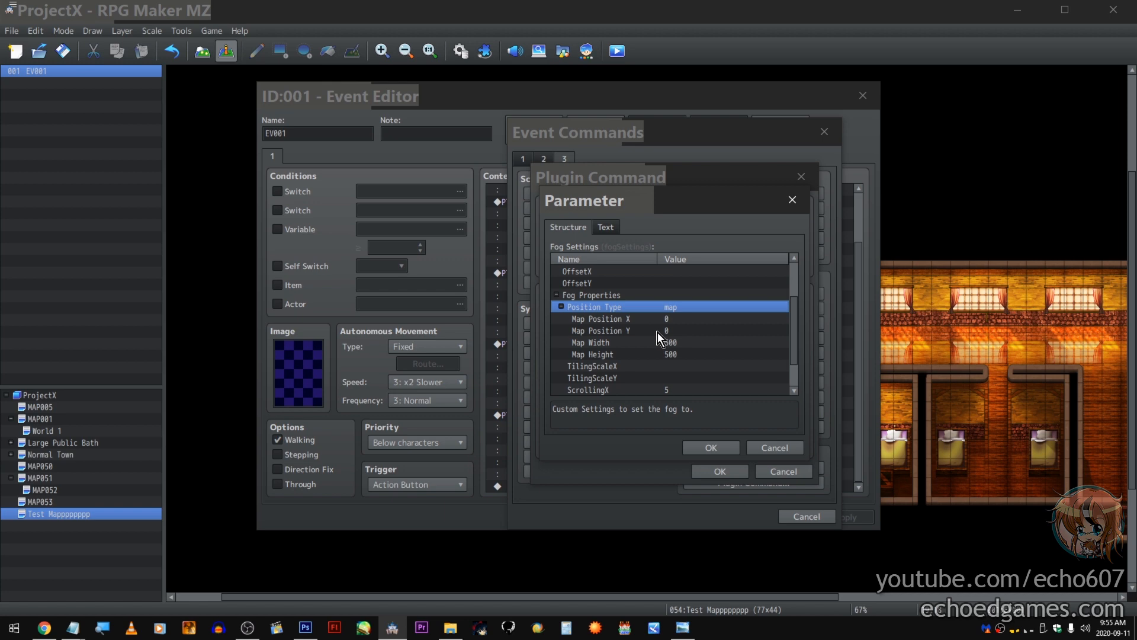
{"action": "double_click", "coordinate": [675, 320]}
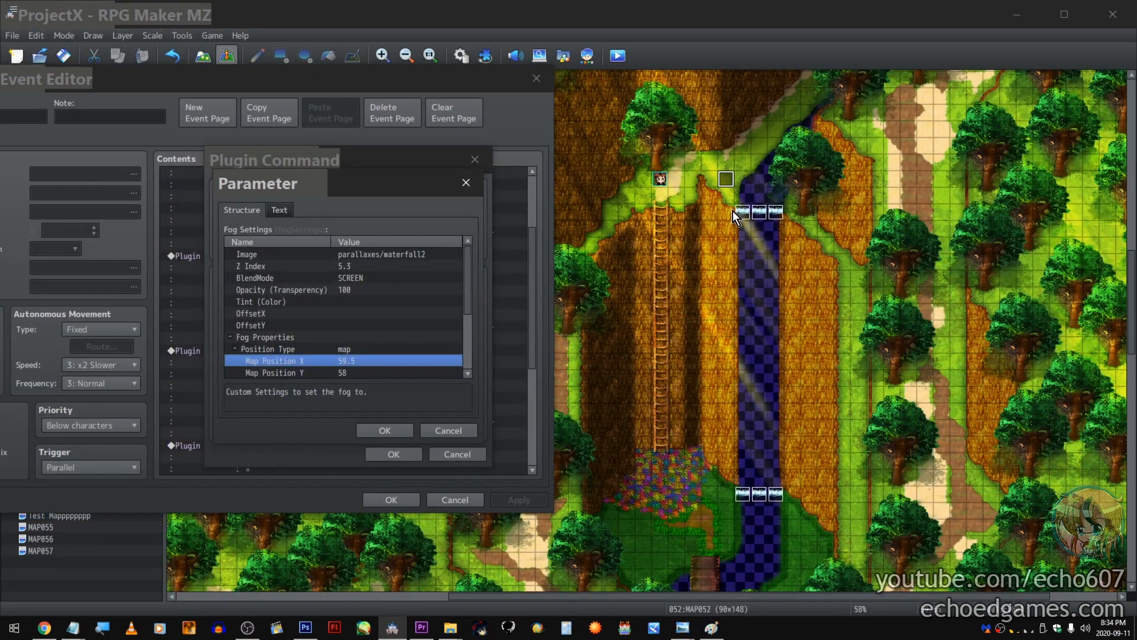
{"action": "scroll", "coordinate": [431, 334], "scroll_direction": "down", "scroll_amount": 2}
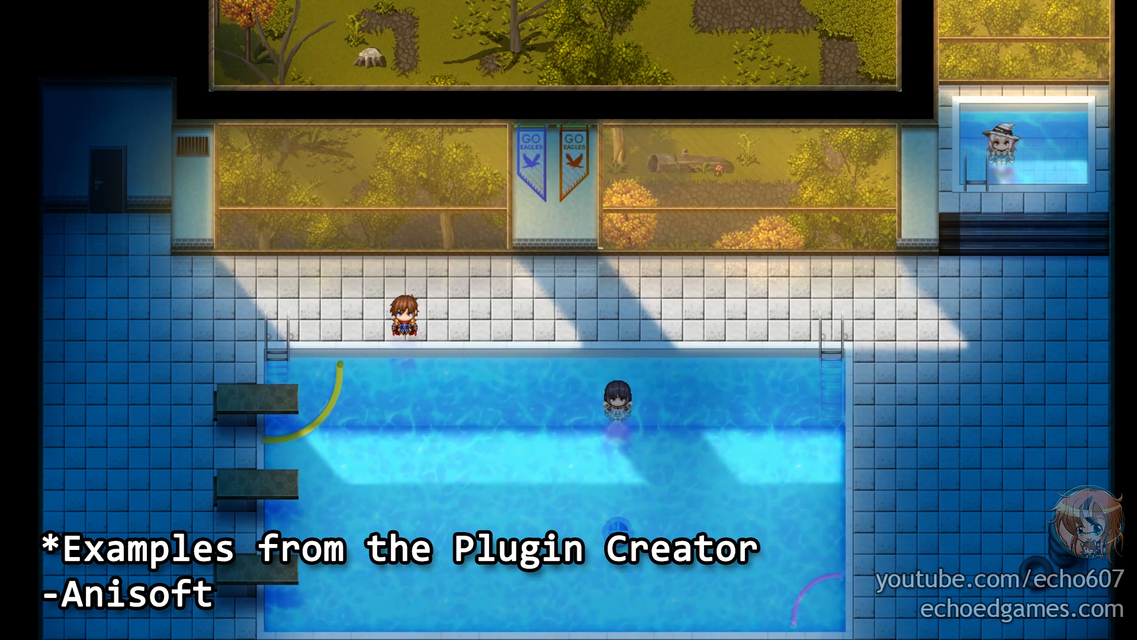
{"action": "key", "text": "Right"}
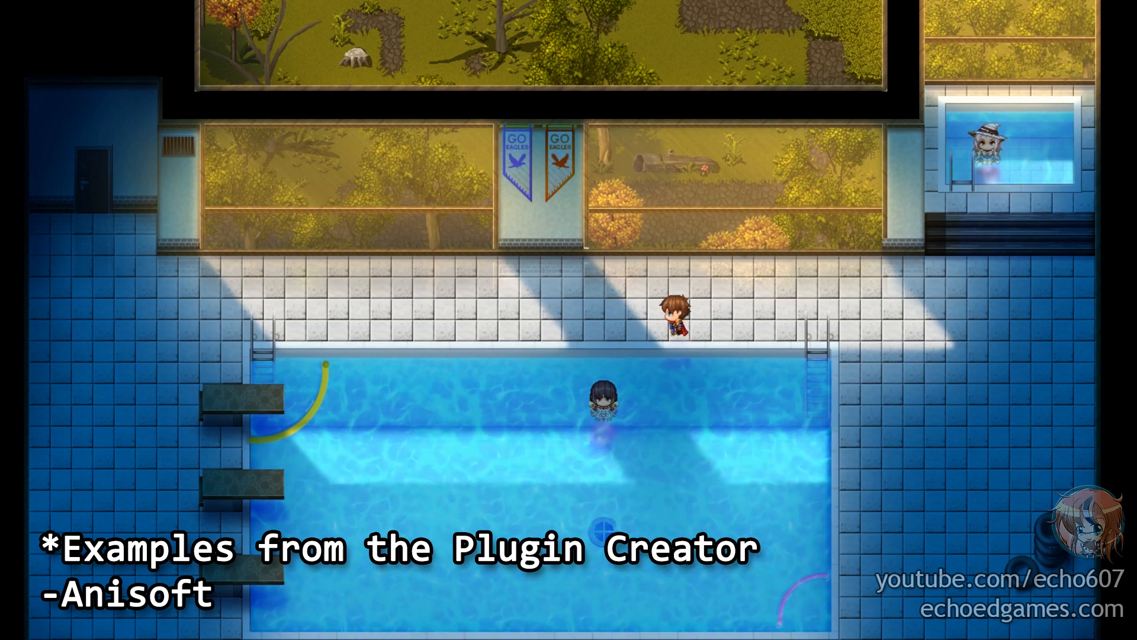
{"action": "key", "text": "Left"}
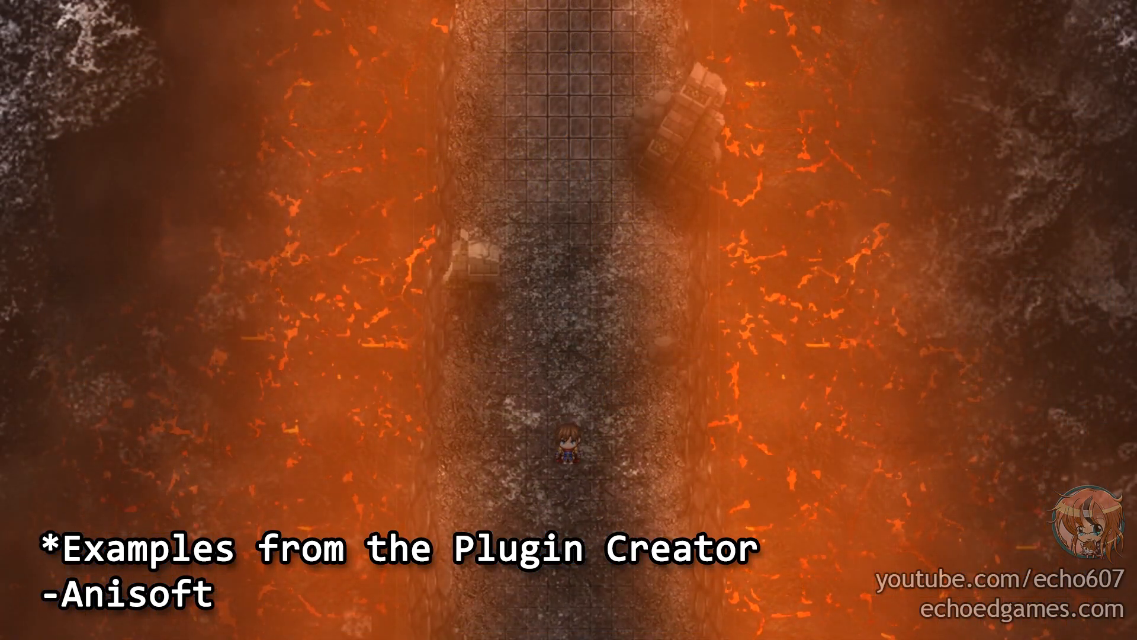
{"action": "key", "text": "Up"}
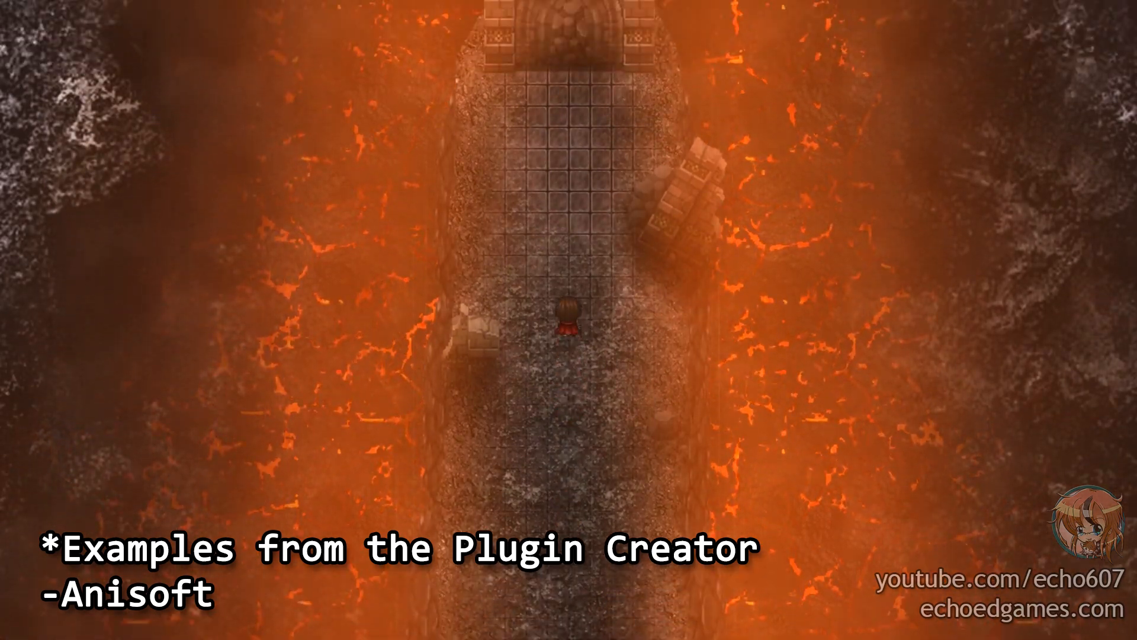
{"action": "key", "text": "Up"}
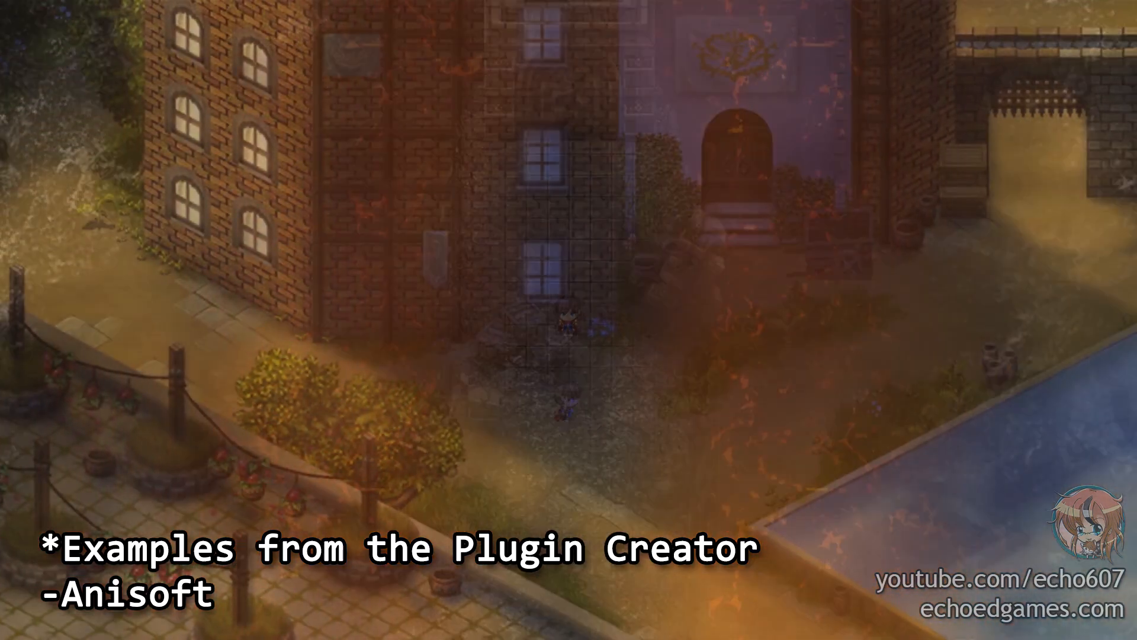
{"action": "key", "text": "Right"}
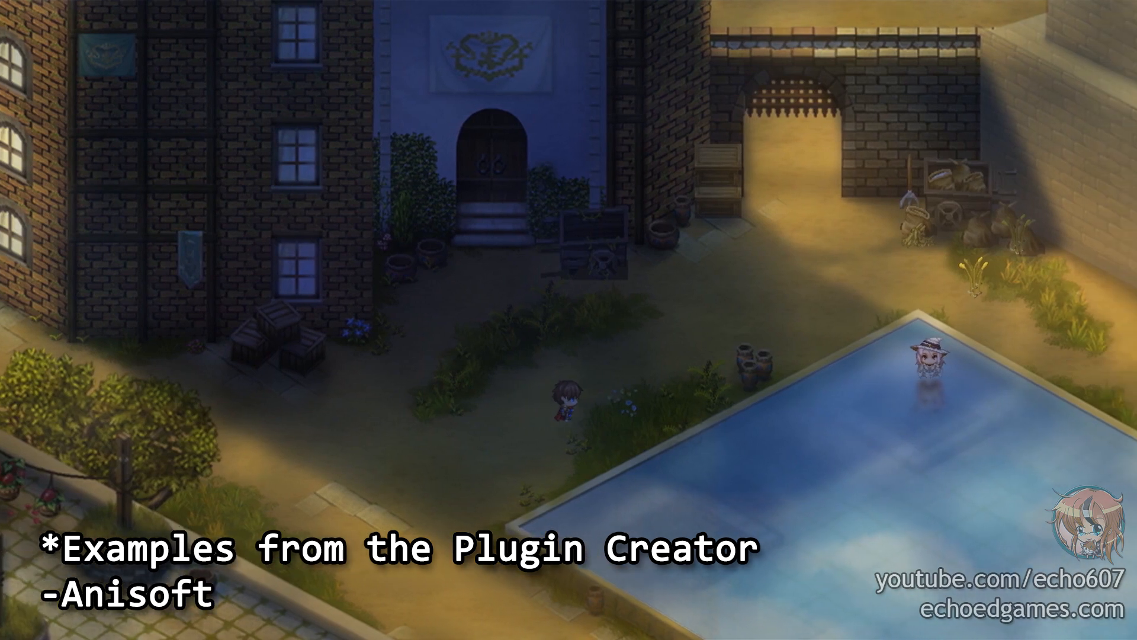
{"action": "key", "text": "Right"}
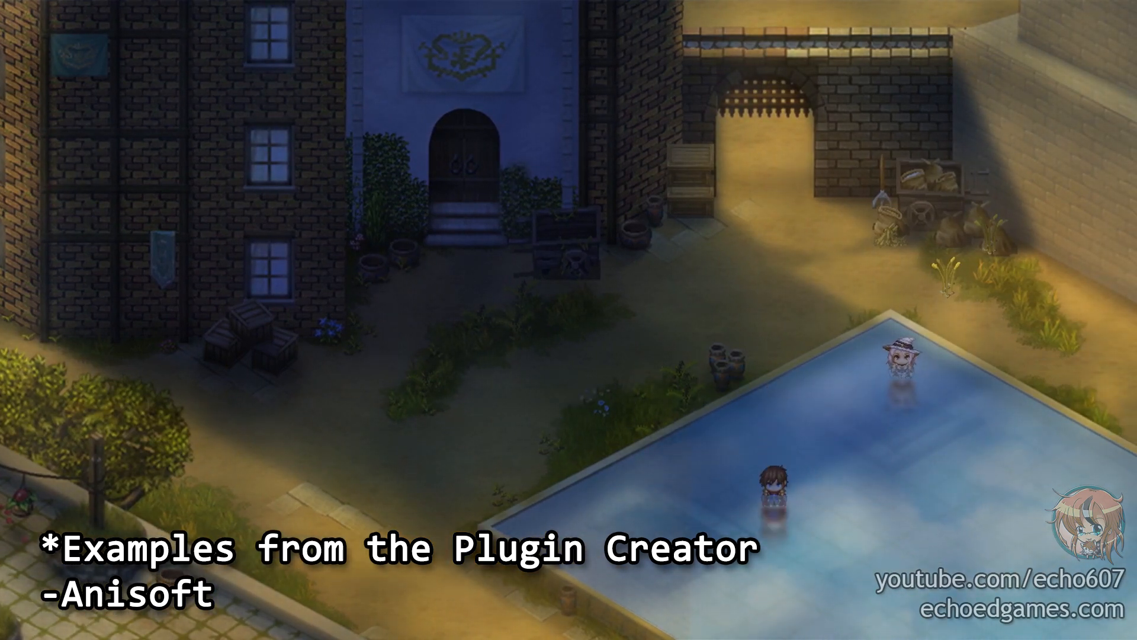
{"action": "key", "text": "Left"}
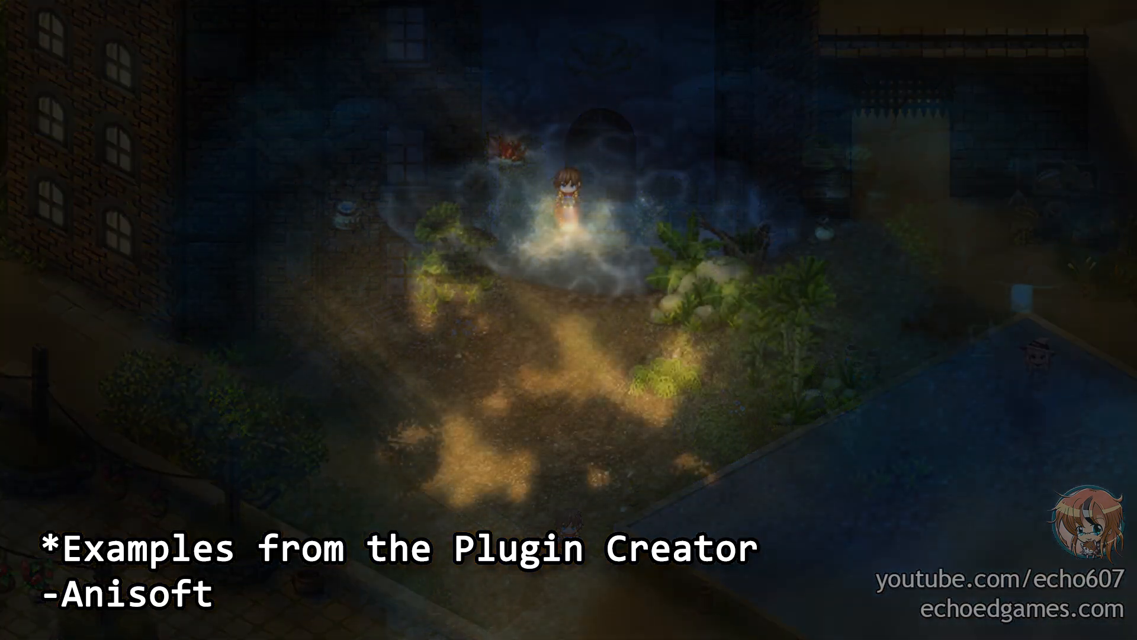
{"action": "key", "text": "Down"}
{"action": "key", "text": "Left"}
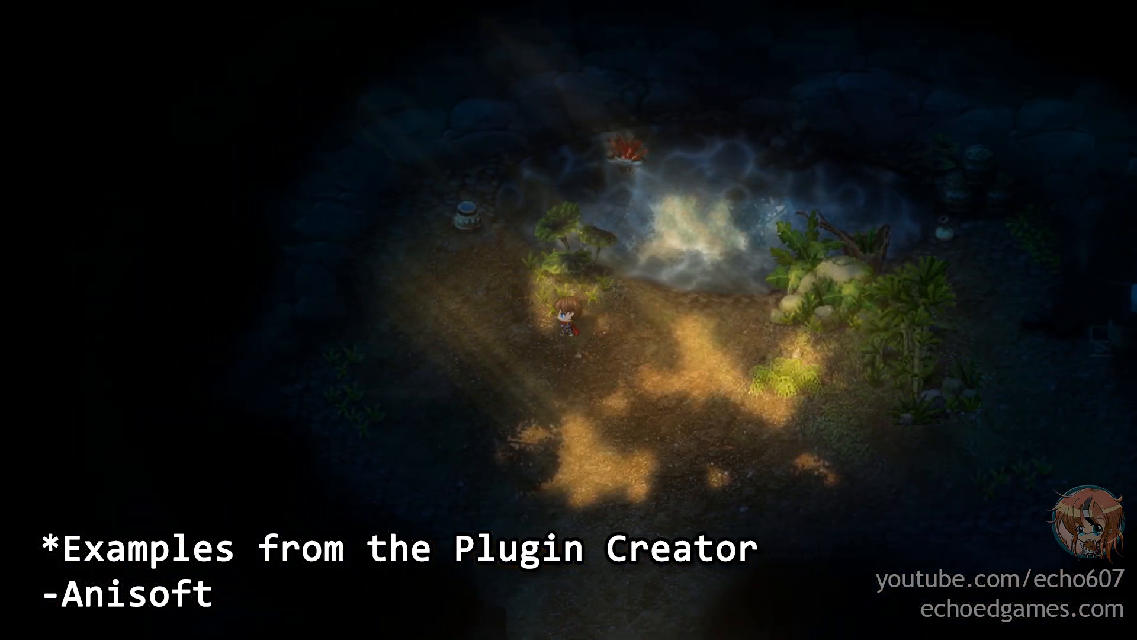
{"action": "key", "text": "Right"}
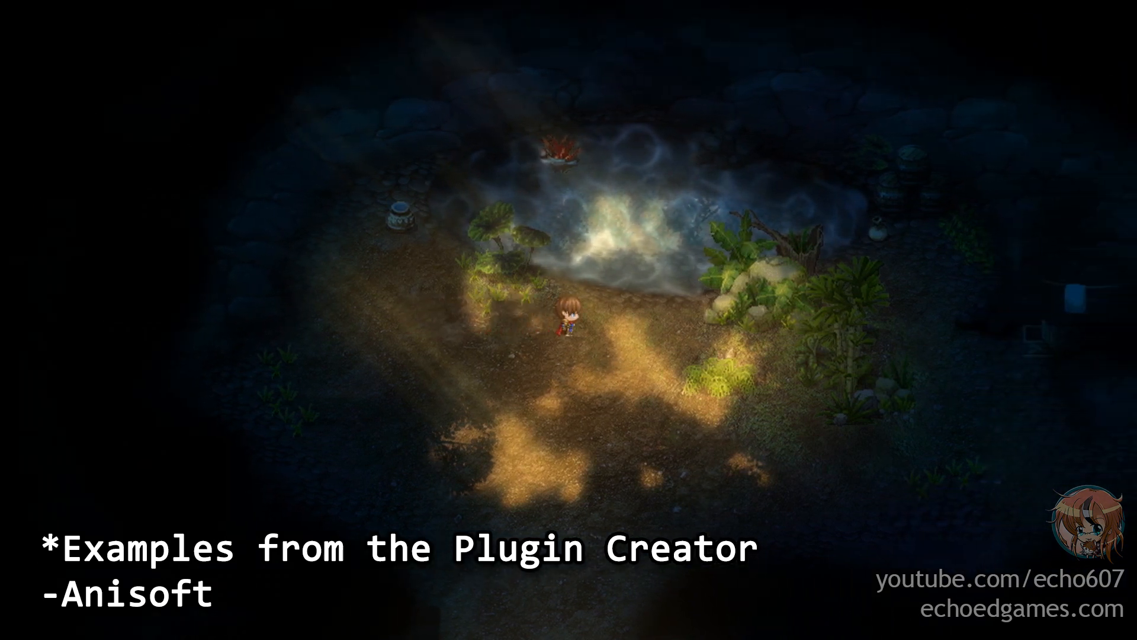
{"action": "key", "text": "Down"}
{"action": "key", "text": "Left"}
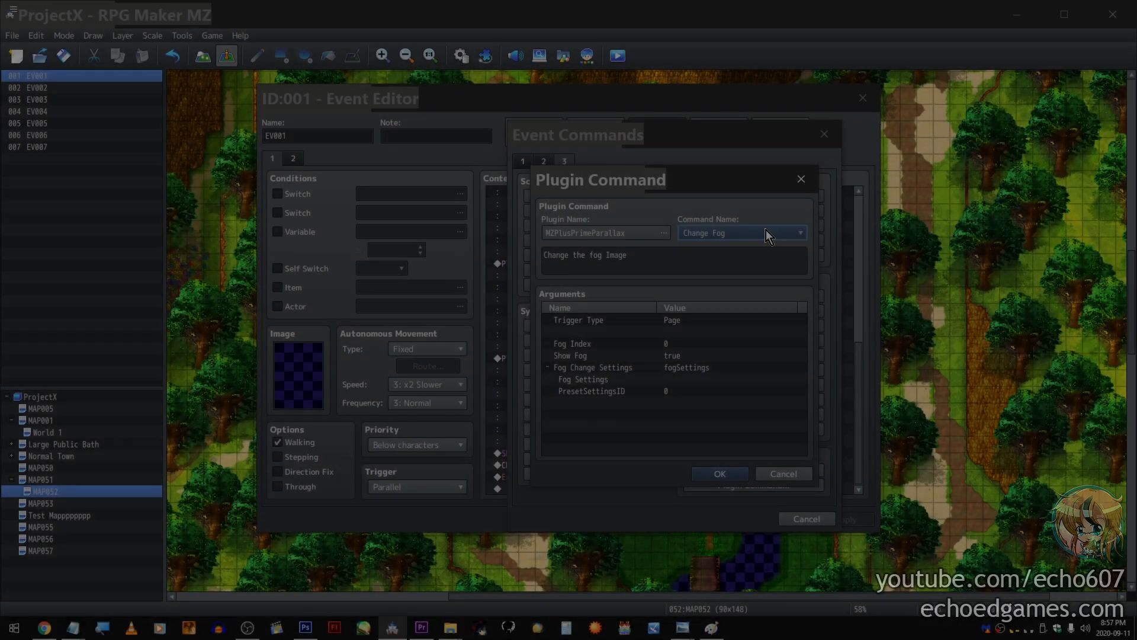
- Switch the plugin command to Reset Layer and set its Parallax Layer to Parallax
{"action": "left_click", "coordinate": [766, 231]}
{"action": "left_click", "coordinate": [750, 286]}
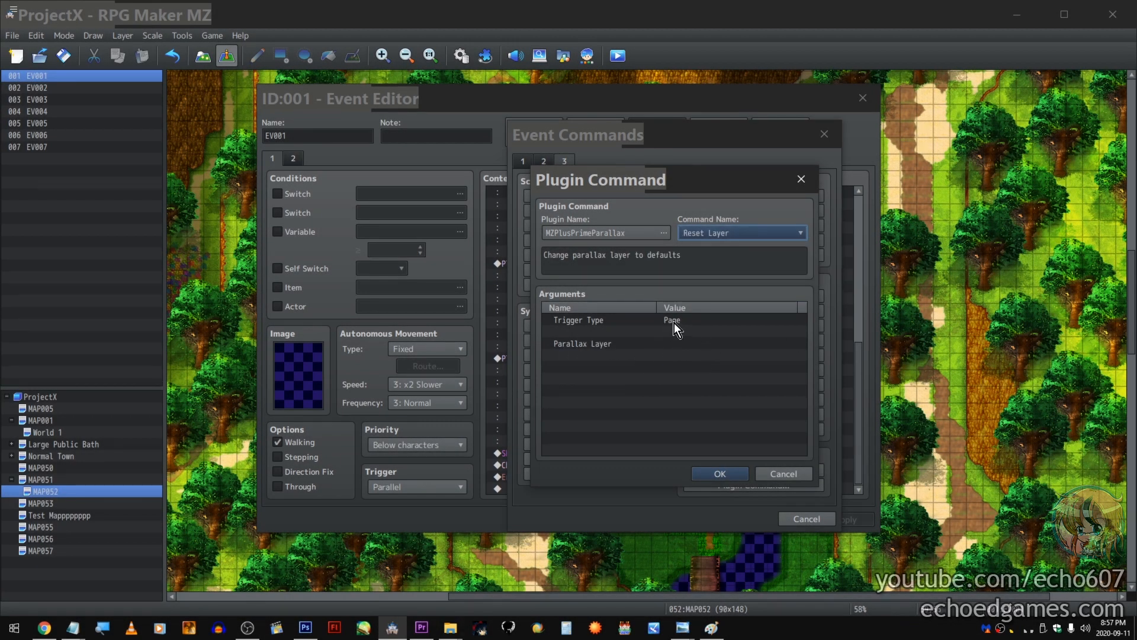
{"action": "double_click", "coordinate": [673, 345]}
{"action": "left_click", "coordinate": [630, 328]}
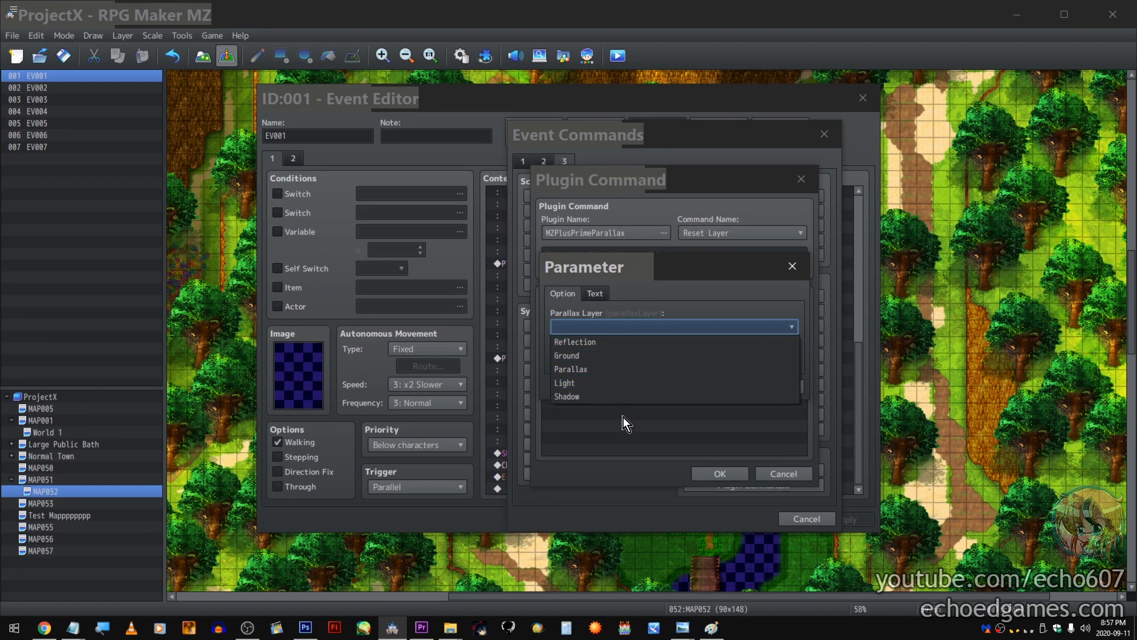
{"action": "left_click", "coordinate": [571, 369]}
{"action": "left_click", "coordinate": [710, 383]}
- Change the plugin command to Reflection, add it to the event and reopen it for editing
{"action": "left_click", "coordinate": [742, 238]}
{"action": "left_click", "coordinate": [750, 346]}
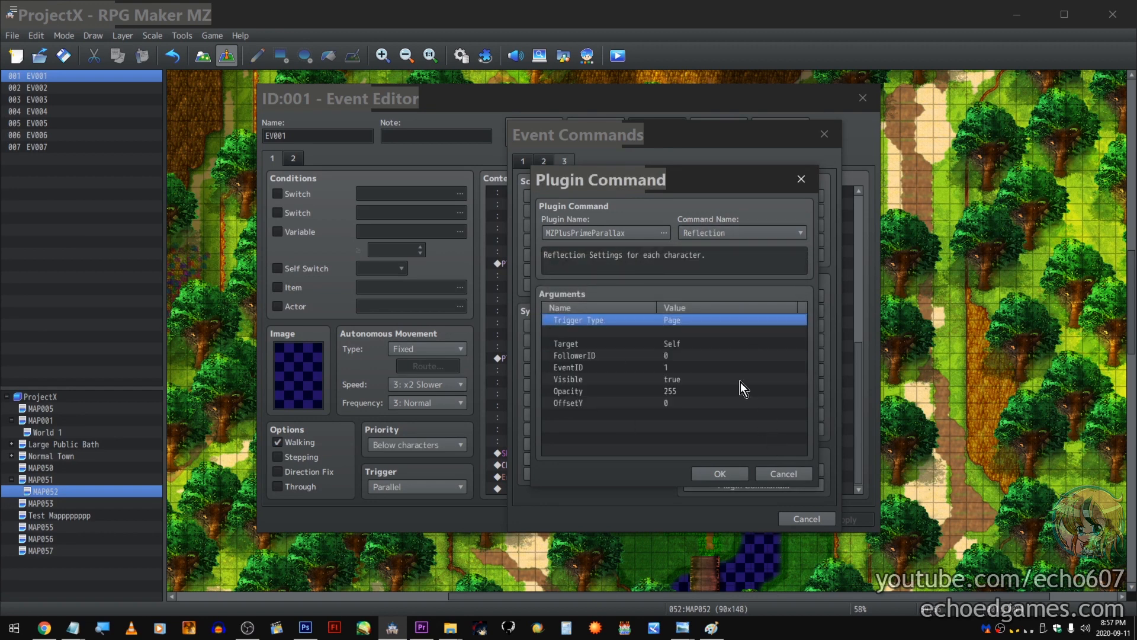
{"action": "left_click", "coordinate": [720, 473]}
{"action": "double_click", "coordinate": [678, 369]}
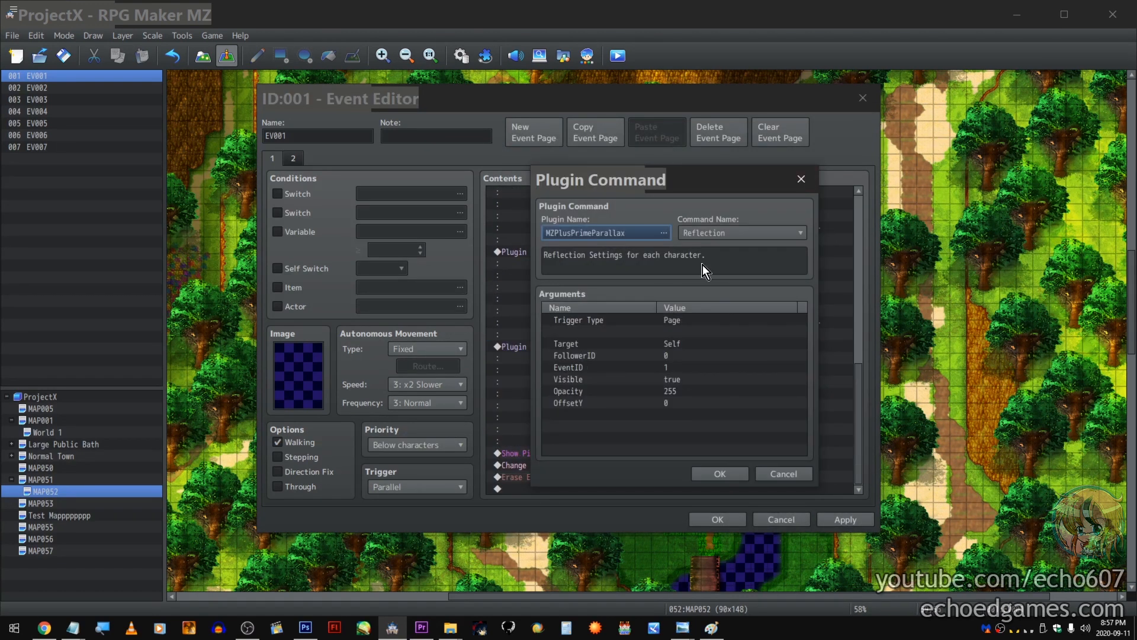
- Set the Reflection command's Target to Self
{"action": "double_click", "coordinate": [714, 344]}
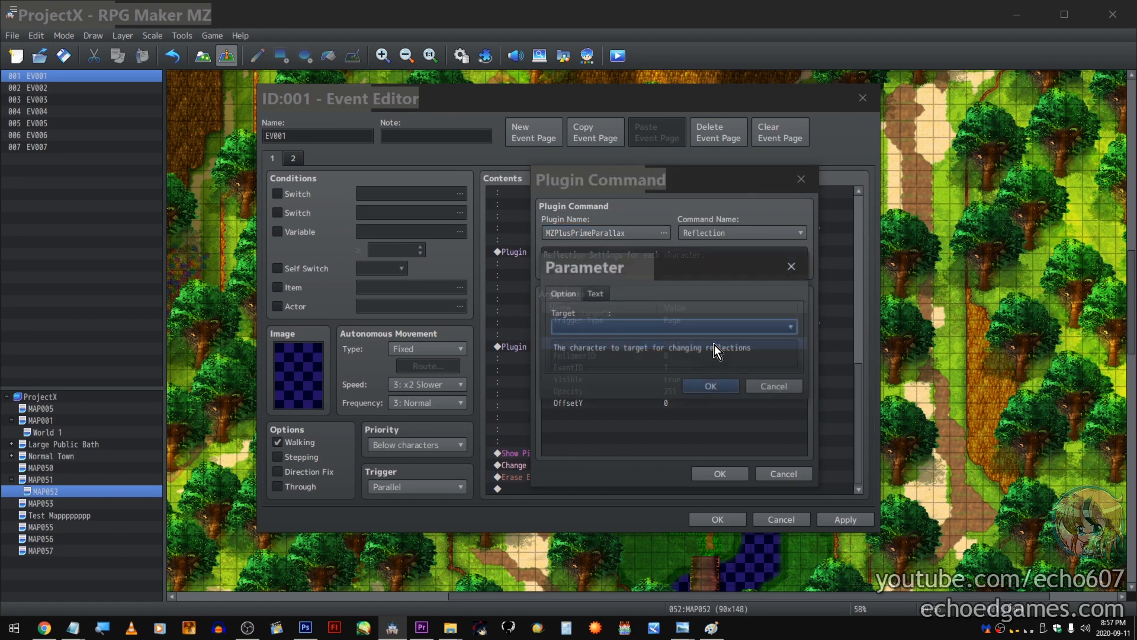
{"action": "left_click", "coordinate": [670, 329]}
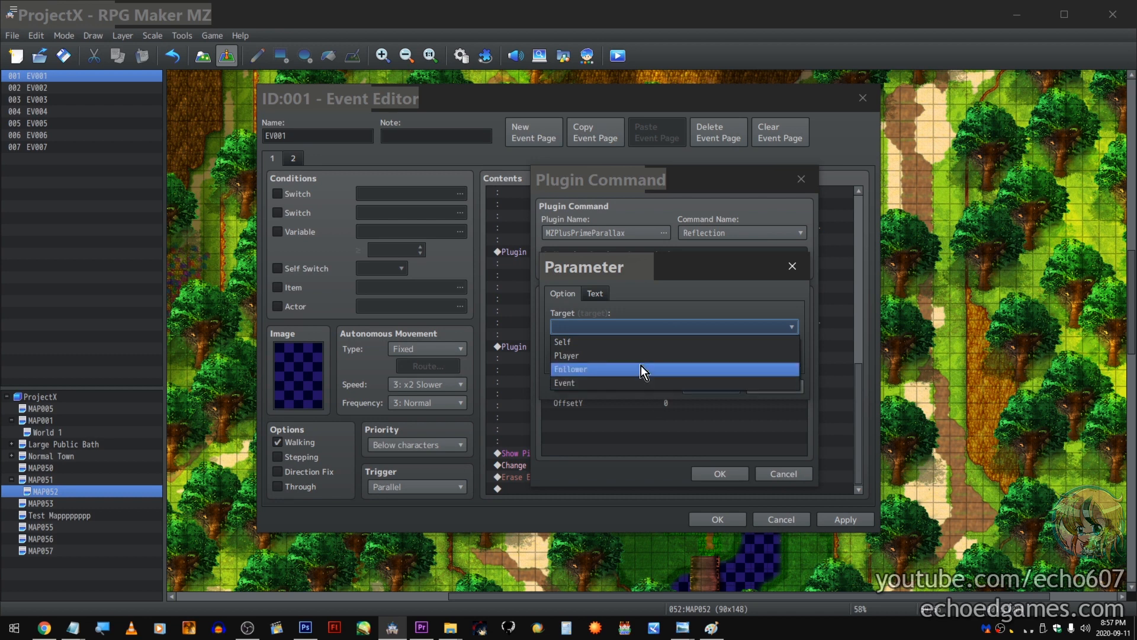
{"action": "left_click", "coordinate": [640, 343]}
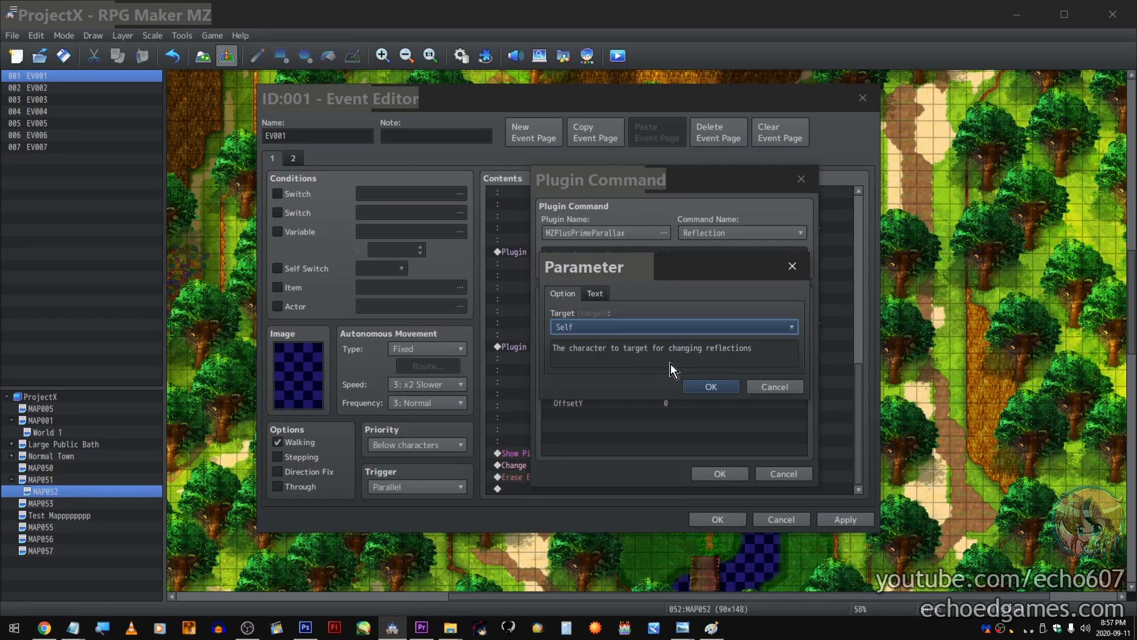
{"action": "left_click", "coordinate": [729, 386]}
- Look through the Reflection command's FollowerID, EventID, Visible, Opacity and OffsetY arguments and accept their existing values
{"action": "double_click", "coordinate": [681, 357]}
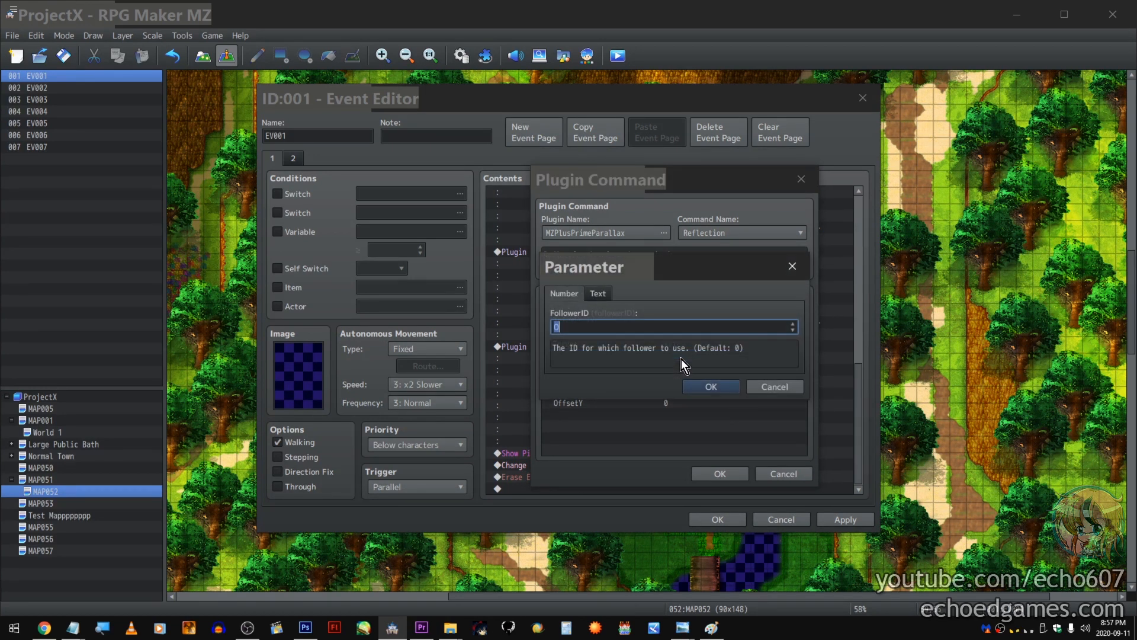
{"action": "left_click", "coordinate": [716, 382]}
{"action": "double_click", "coordinate": [688, 363]}
{"action": "left_click", "coordinate": [714, 386]}
{"action": "double_click", "coordinate": [636, 379]}
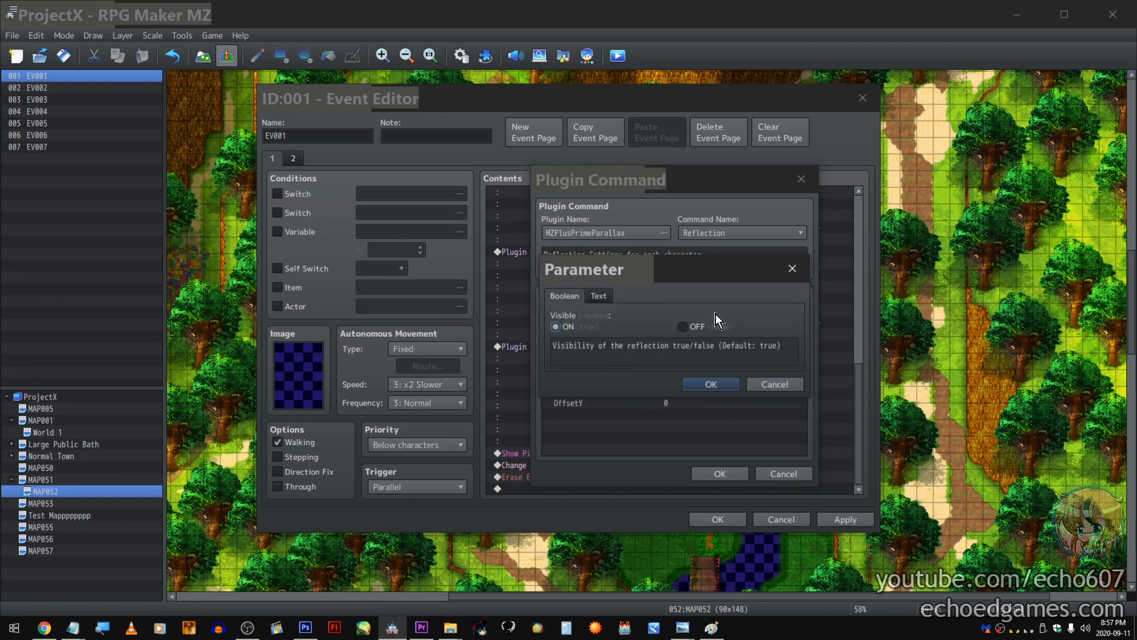
{"action": "left_click", "coordinate": [713, 384]}
{"action": "double_click", "coordinate": [640, 394]}
{"action": "left_click", "coordinate": [695, 387]}
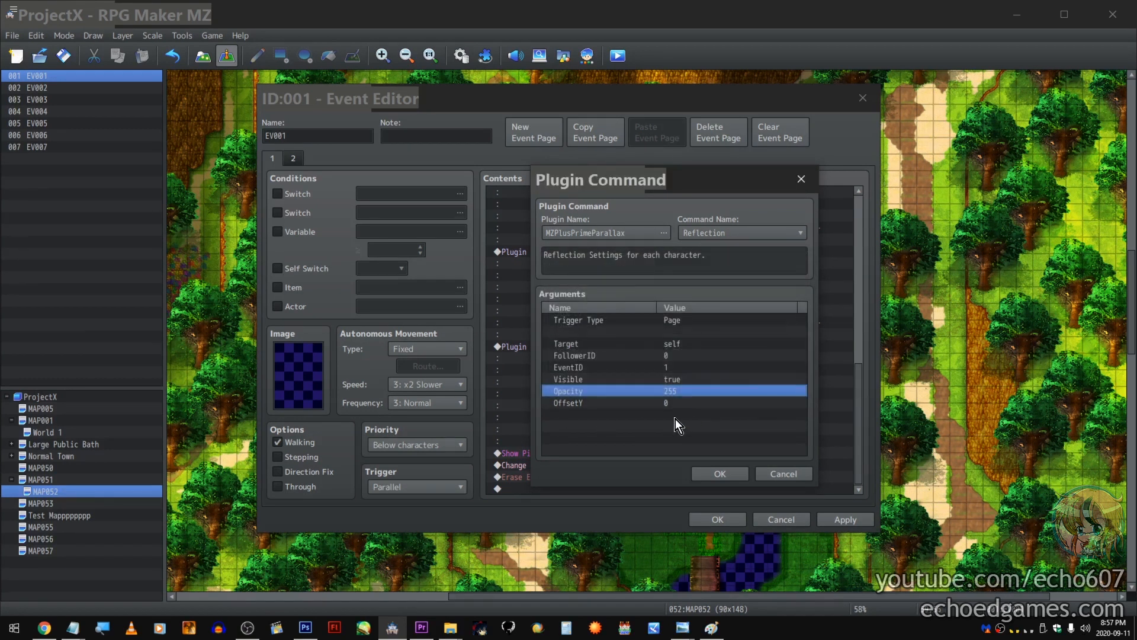
{"action": "double_click", "coordinate": [672, 404]}
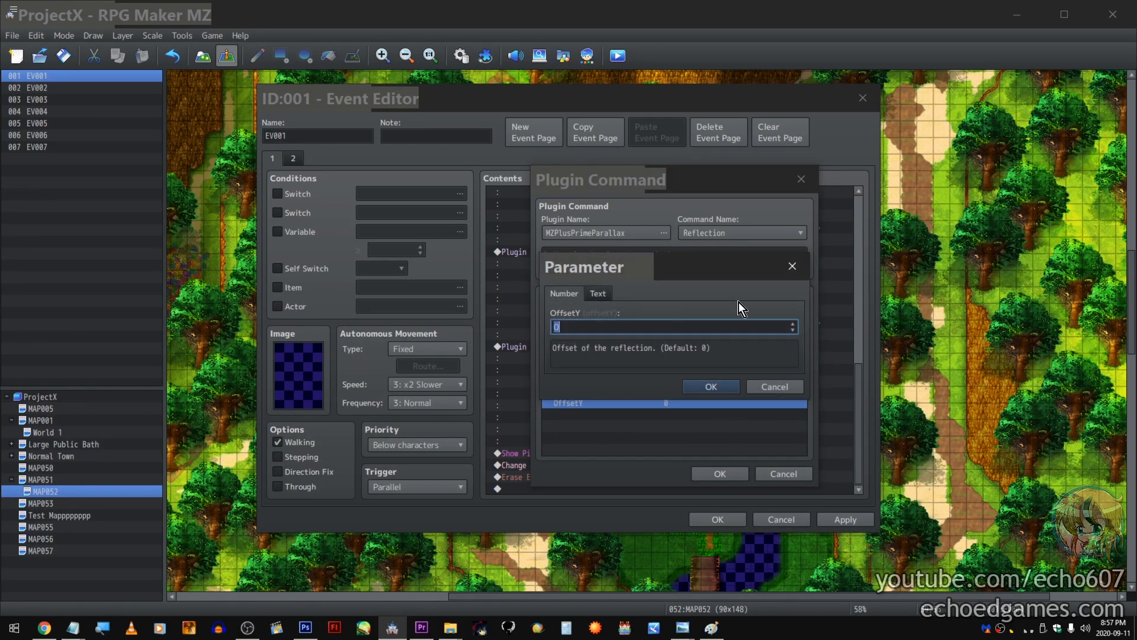
{"action": "left_click", "coordinate": [724, 386]}
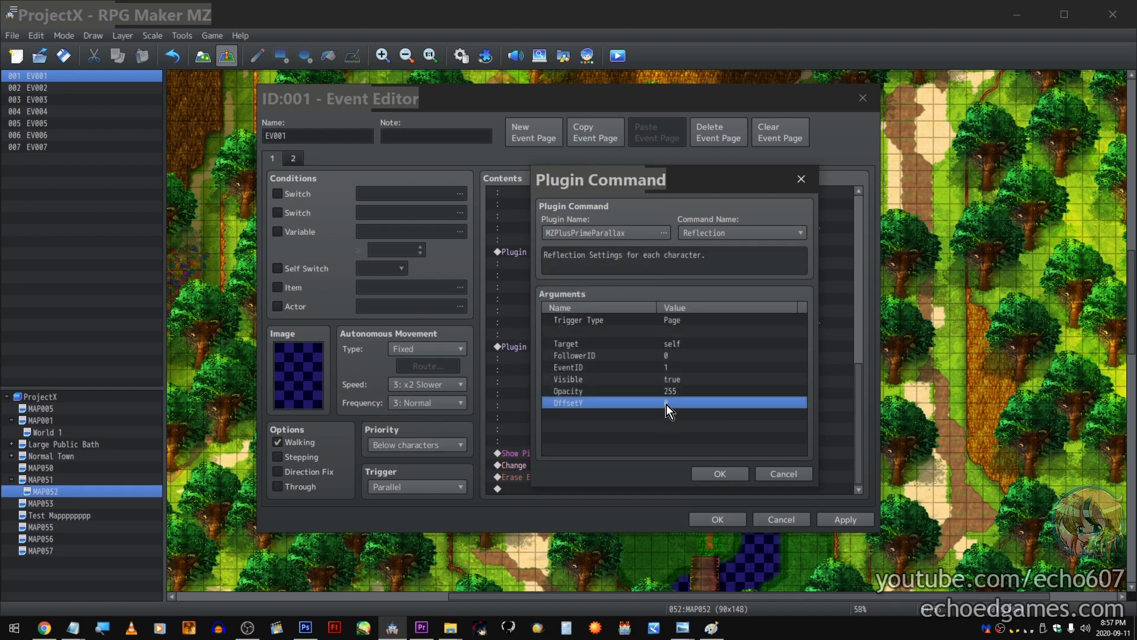
{"action": "left_click", "coordinate": [751, 236]}
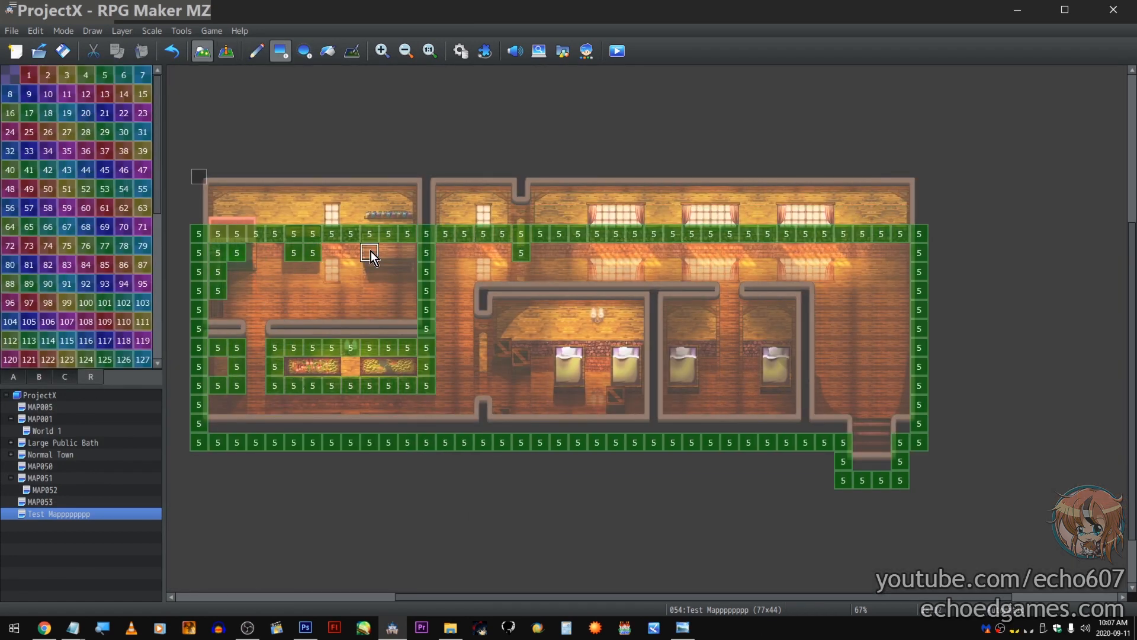
- Paint region 5 along the bench in the upper-left room and around the walls of the two-bed room on the test map
{"action": "left_click_drag", "start_coordinate": [371, 251], "coordinate": [408, 252]}
{"action": "left_click_drag", "start_coordinate": [654, 423], "coordinate": [654, 347]}
{"action": "mouse_move", "coordinate": [654, 347]}
{"action": "left_mouse_down"}
{"action": "mouse_move", "coordinate": [478, 348]}
{"action": "mouse_move", "coordinate": [484, 328]}
{"action": "left_mouse_up"}
{"action": "left_click", "coordinate": [484, 423]}
{"action": "left_click", "coordinate": [634, 328]}
{"action": "left_click_drag", "start_coordinate": [502, 309], "coordinate": [661, 304]}
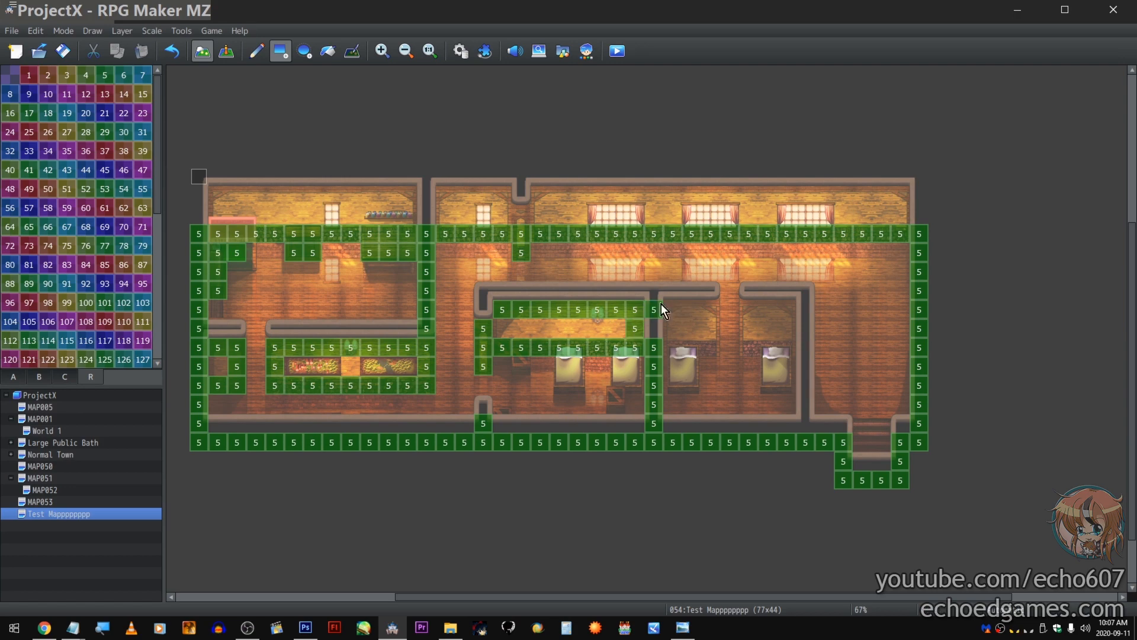
- Open event EV001 on the test map and inspect the Z Index in the parallaxMaps/light55 parallax settings
{"action": "left_click", "coordinate": [226, 51]}
{"action": "double_click", "coordinate": [199, 176]}
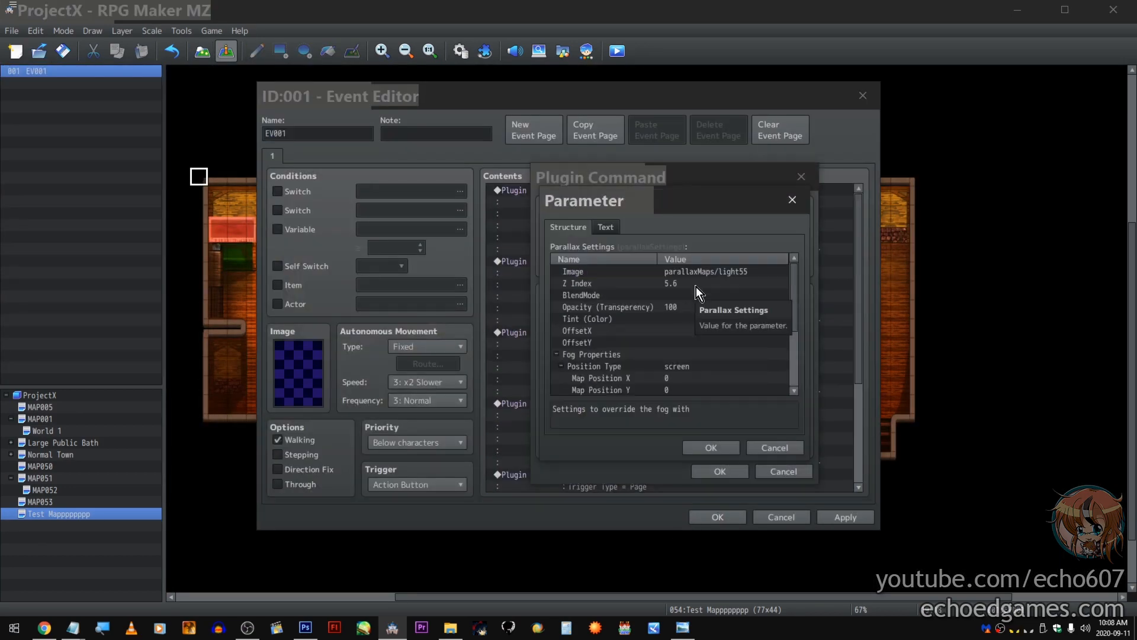
{"action": "left_click", "coordinate": [696, 284]}
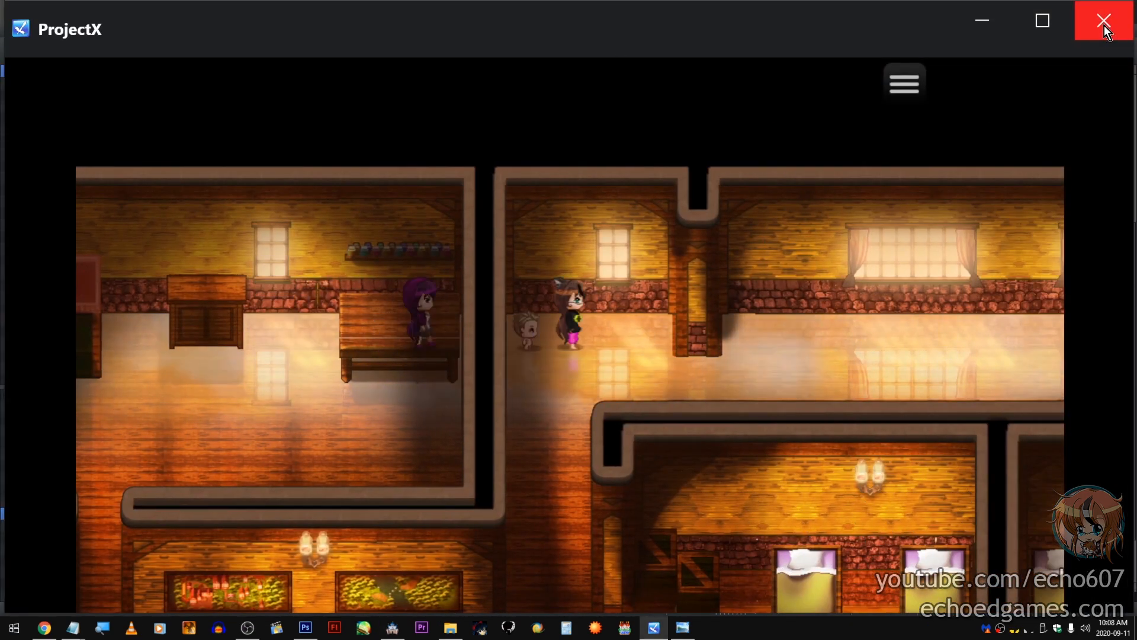
- Close the playtest and open the Fog Change Settings of the Change Fog command in EV001
{"action": "left_click", "coordinate": [1104, 26]}
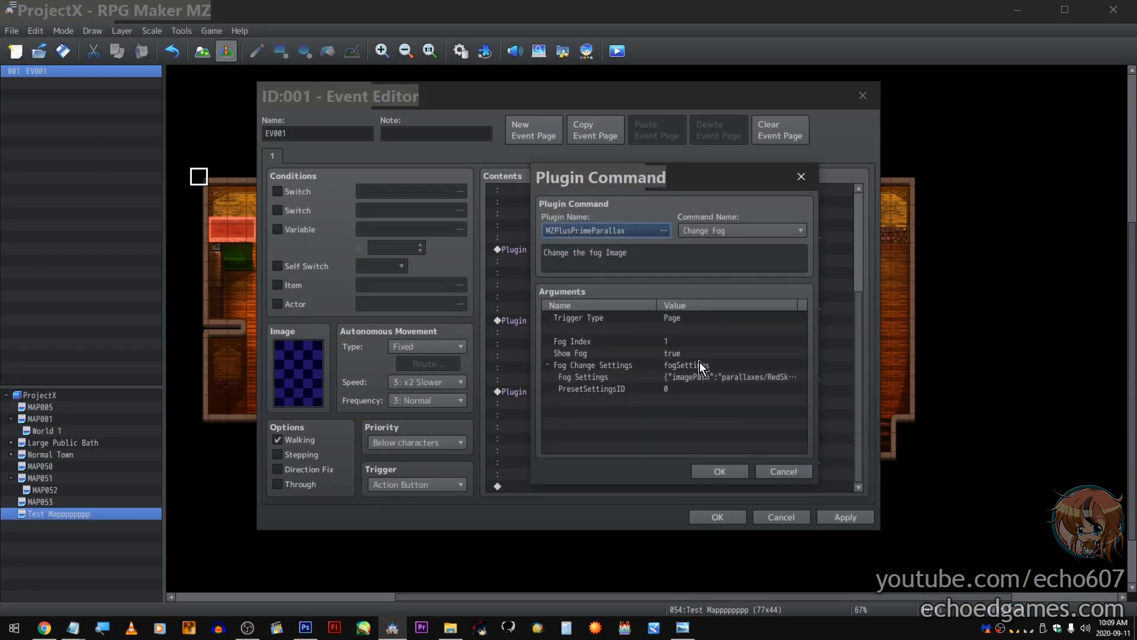
{"action": "double_click", "coordinate": [699, 361]}
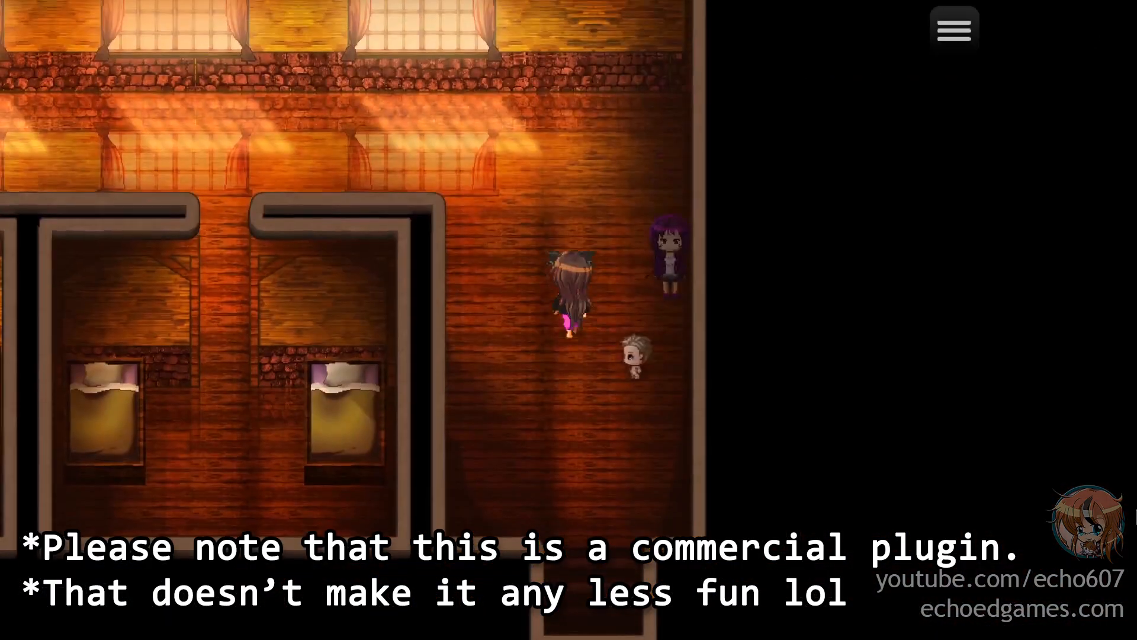
- Walk the party through the house's hallway, lower corridor and upper-left room in the playtest to examine the parallax lighting, fog and character reflections
{"action": "key", "text": "Up"}
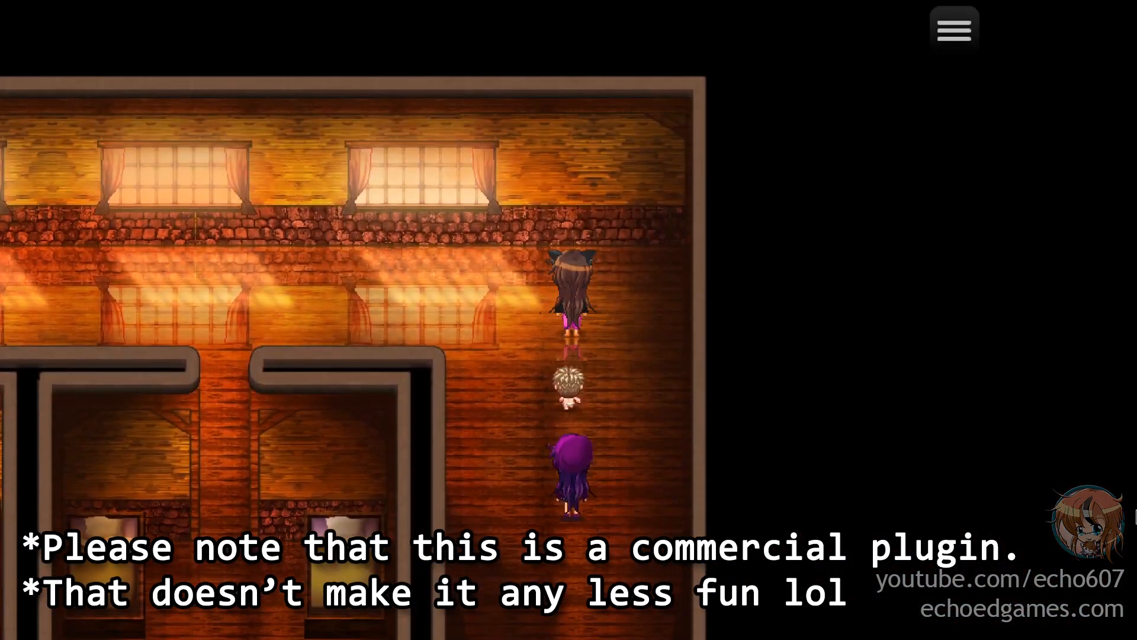
{"action": "key", "text": "Left"}
{"action": "key", "text": "Left"}
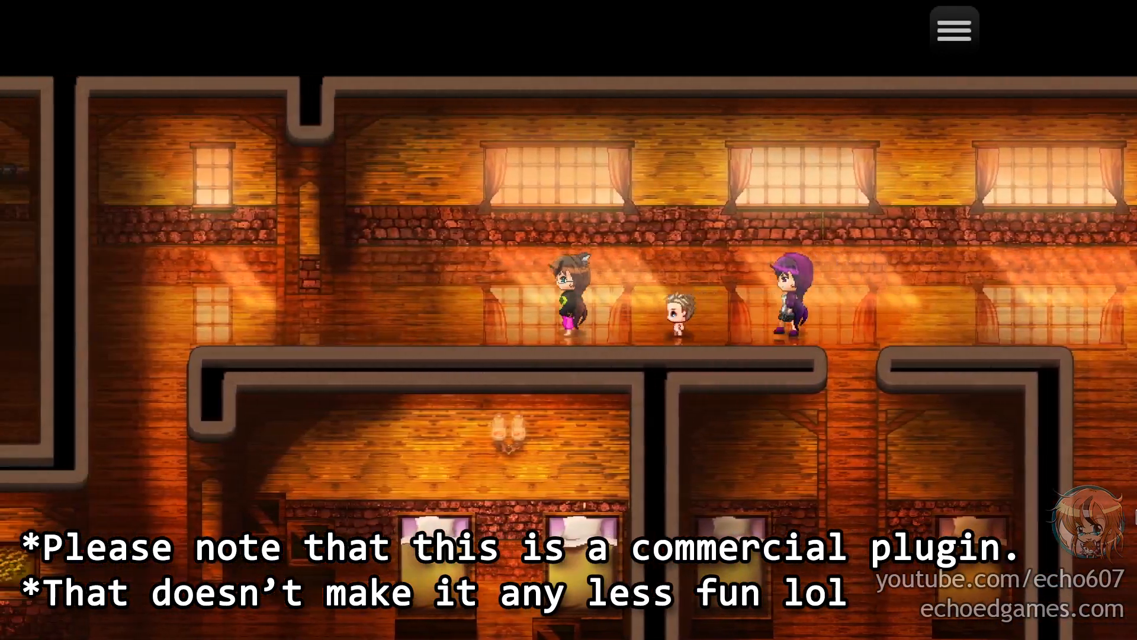
{"action": "key", "text": "Down"}
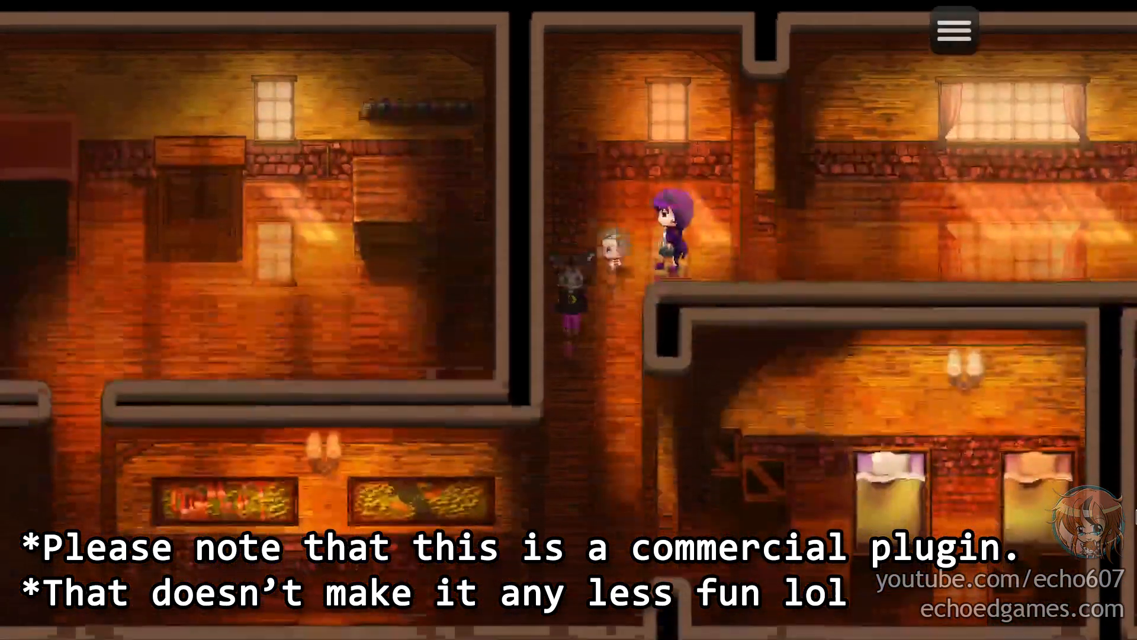
{"action": "key", "text": "Left"}
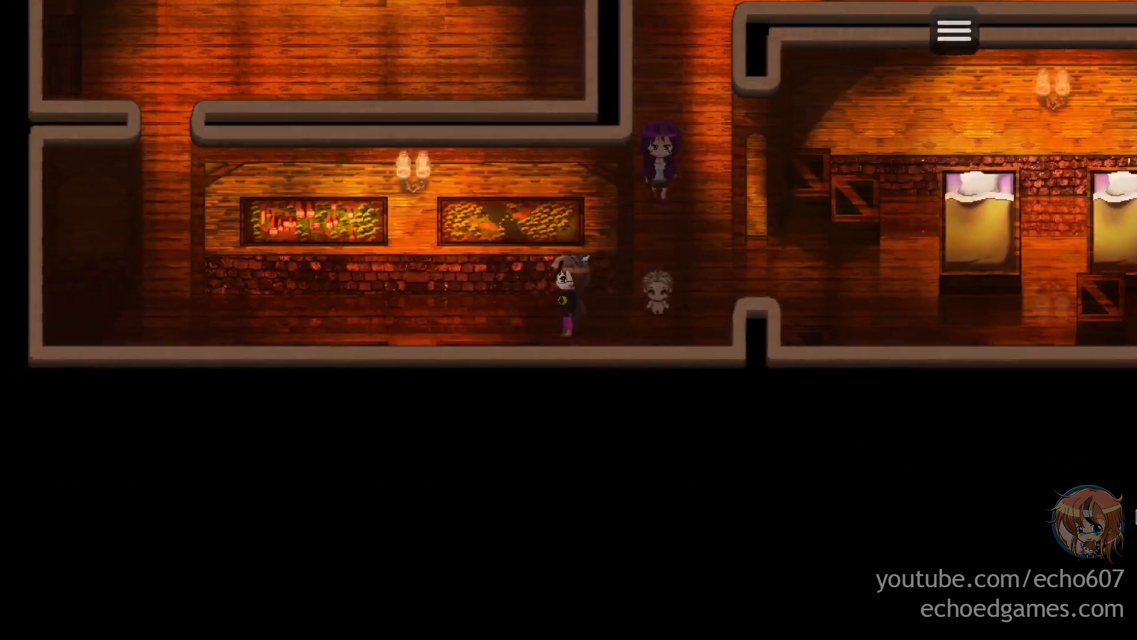
{"action": "key", "text": "Left"}
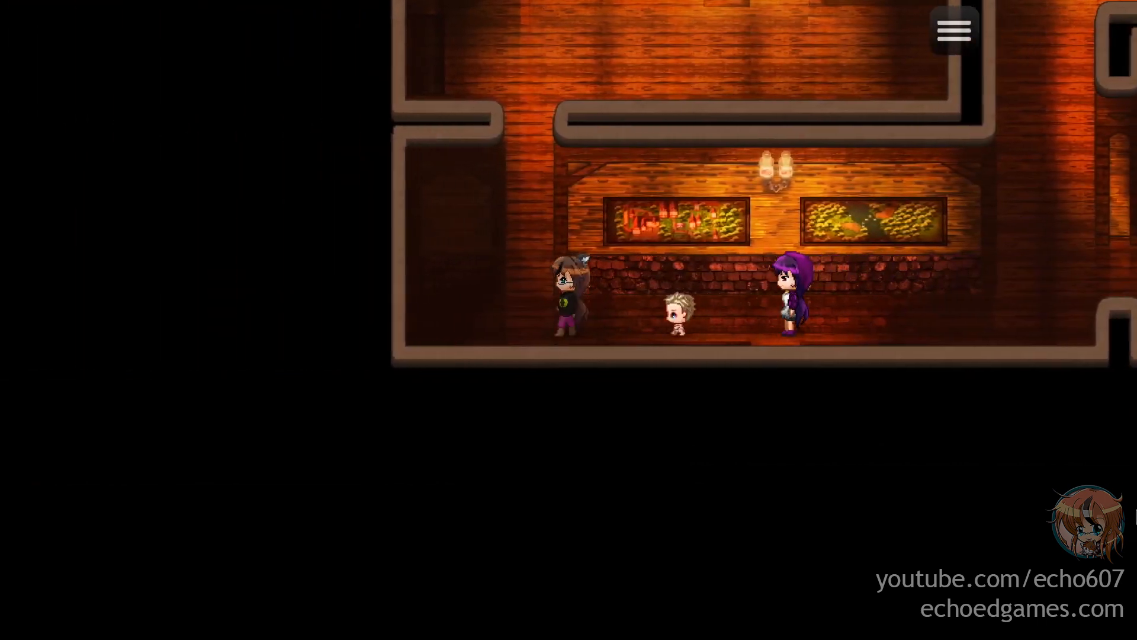
{"action": "key", "text": "Up"}
{"action": "key", "text": "Up"}
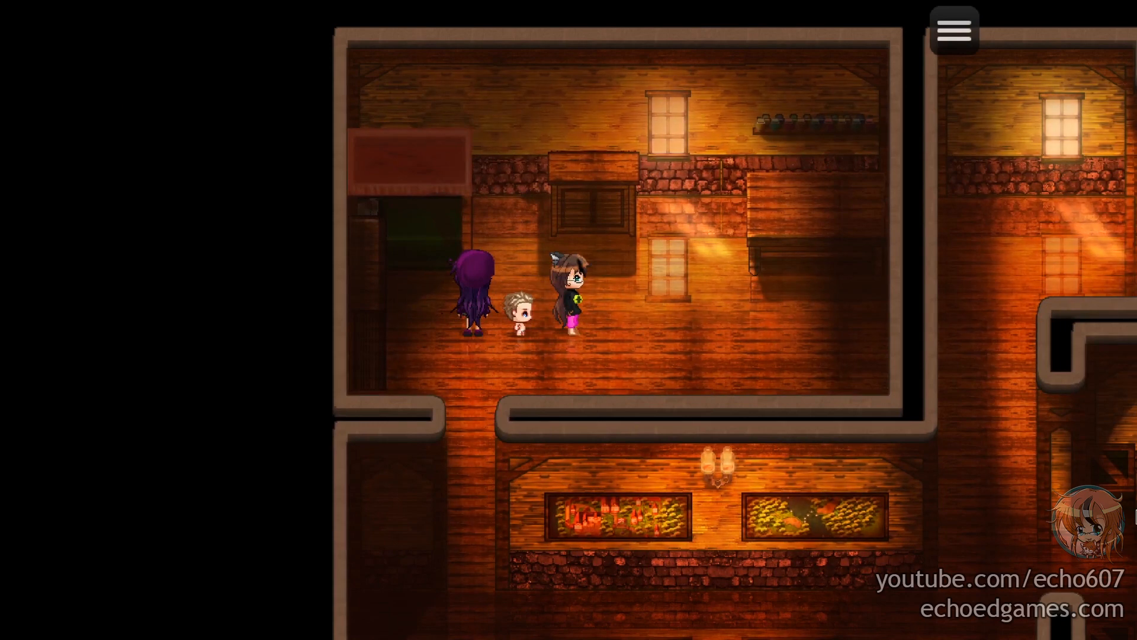
{"action": "key", "text": "Left"}
{"action": "key", "text": "Down"}
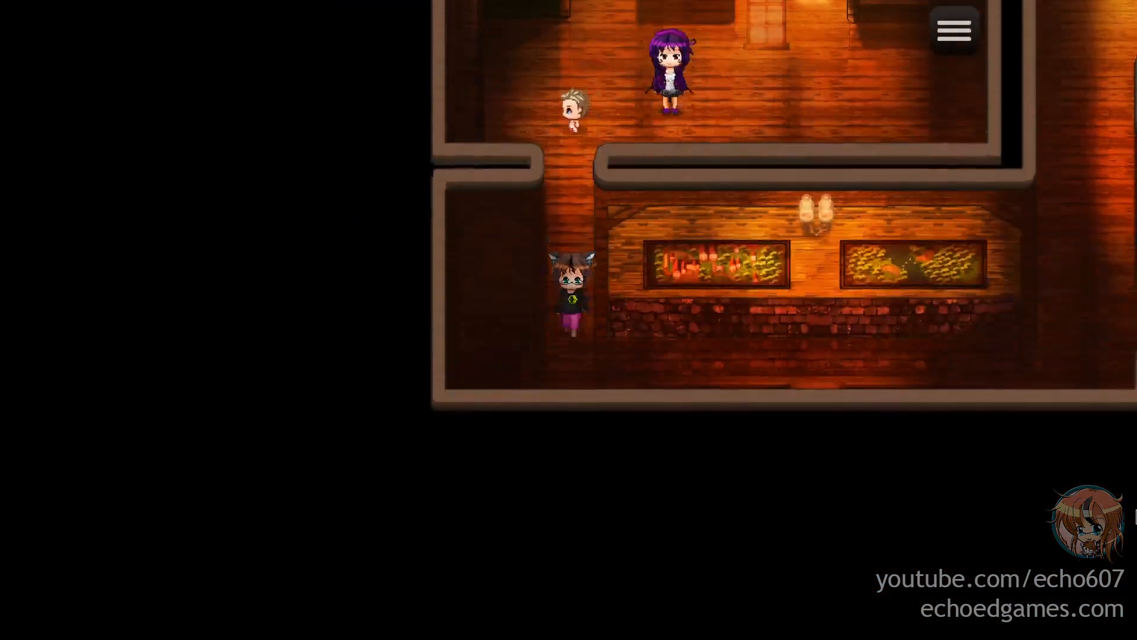
{"action": "key", "text": "Right"}
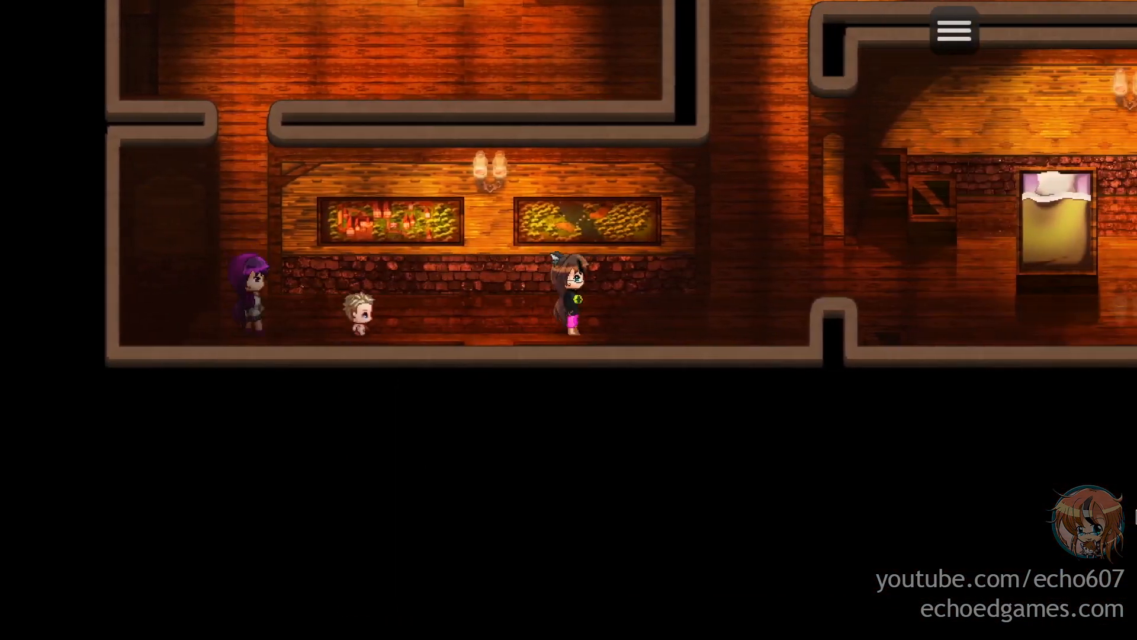
{"action": "key", "text": "Up"}
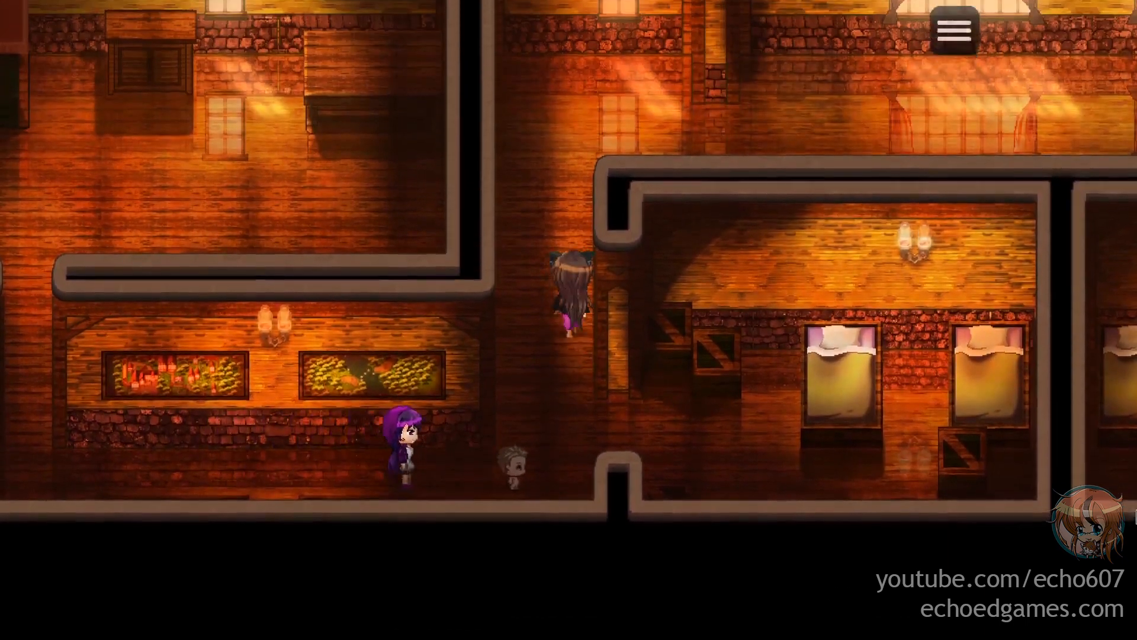
{"action": "key", "text": "Right"}
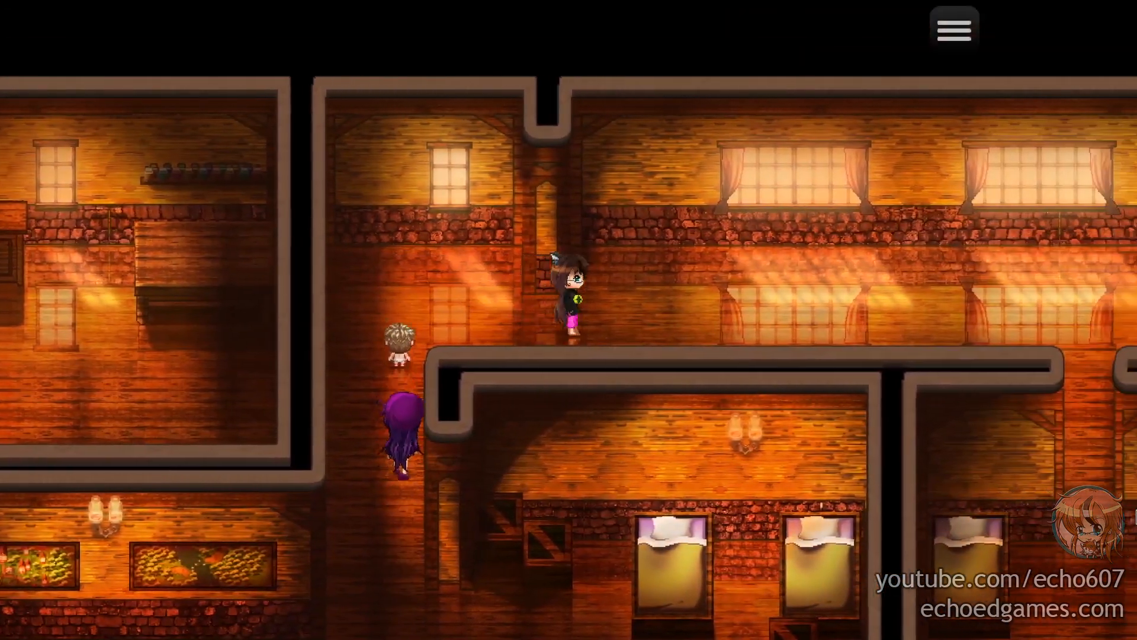
{"action": "key", "text": "Right"}
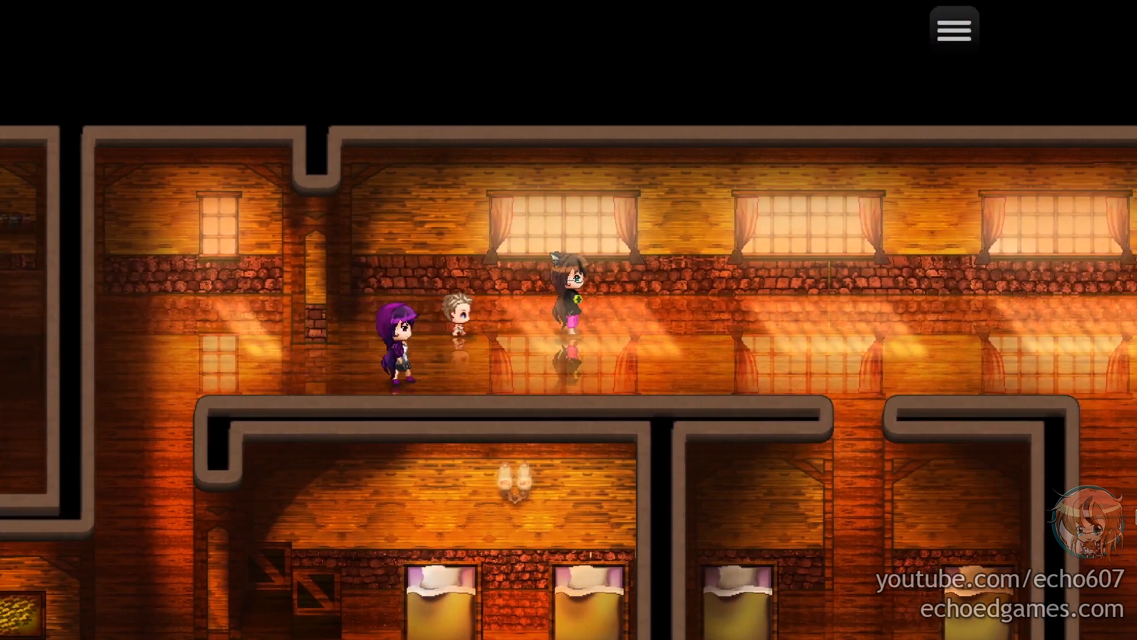
{"action": "key", "text": "Right"}
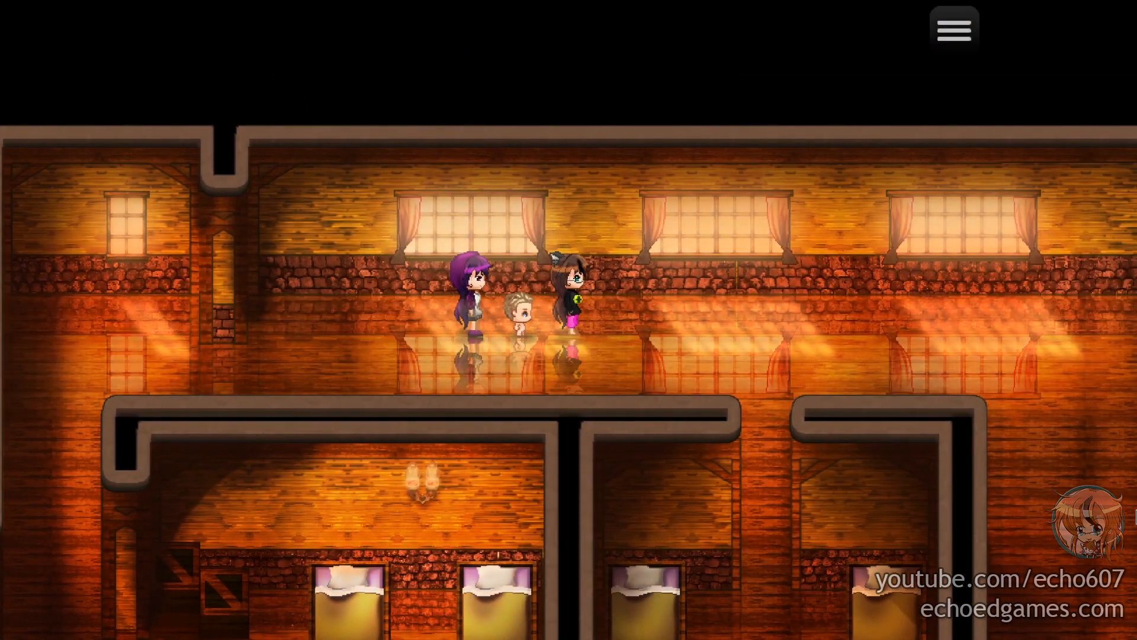